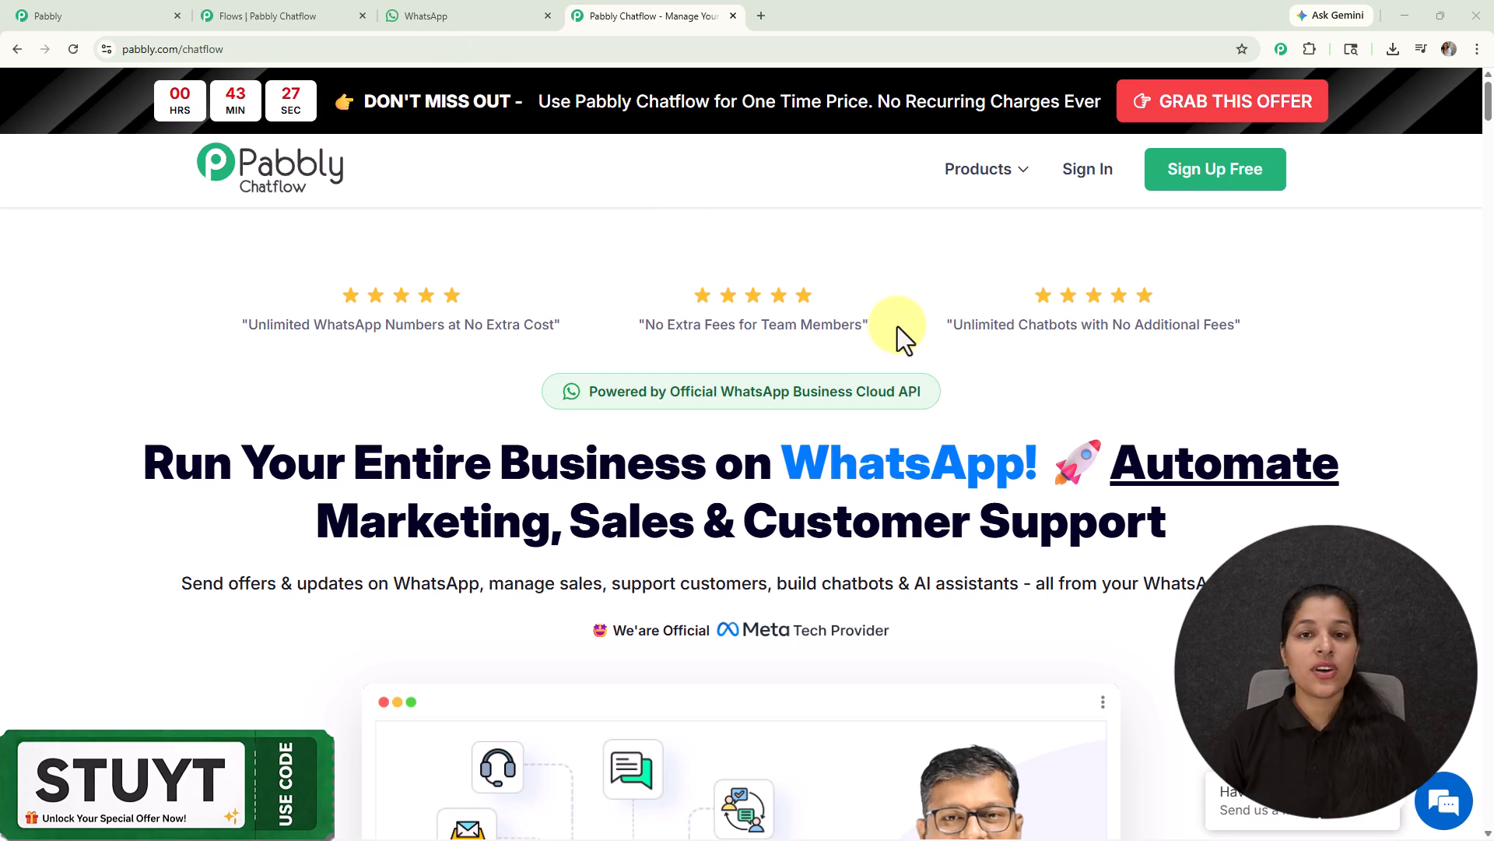
- Switch to WhatsApp and send the message "Hello" in the My Test Number chat
click(447, 17)
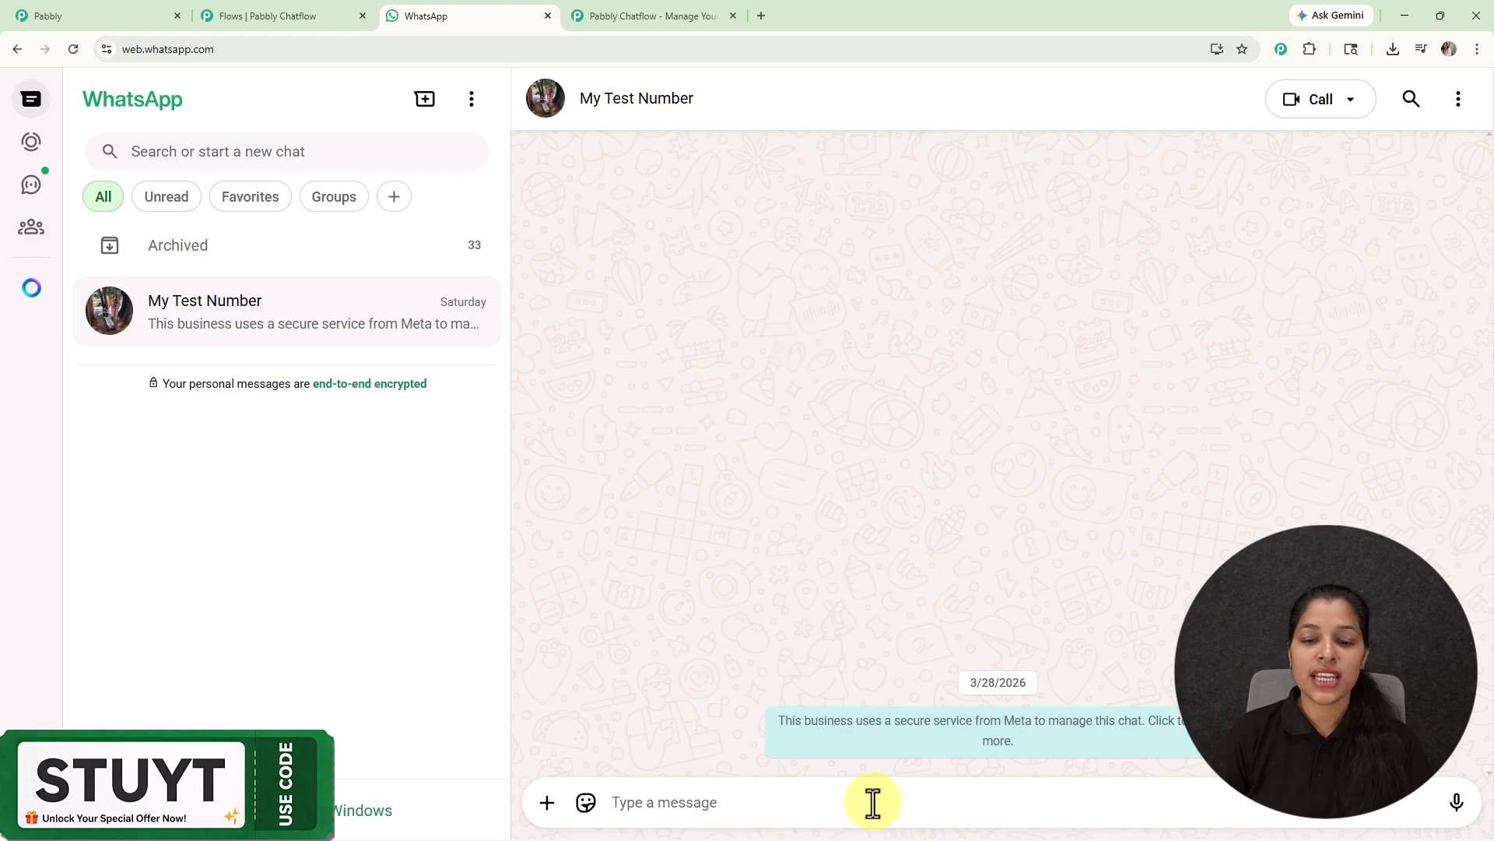
text(H)
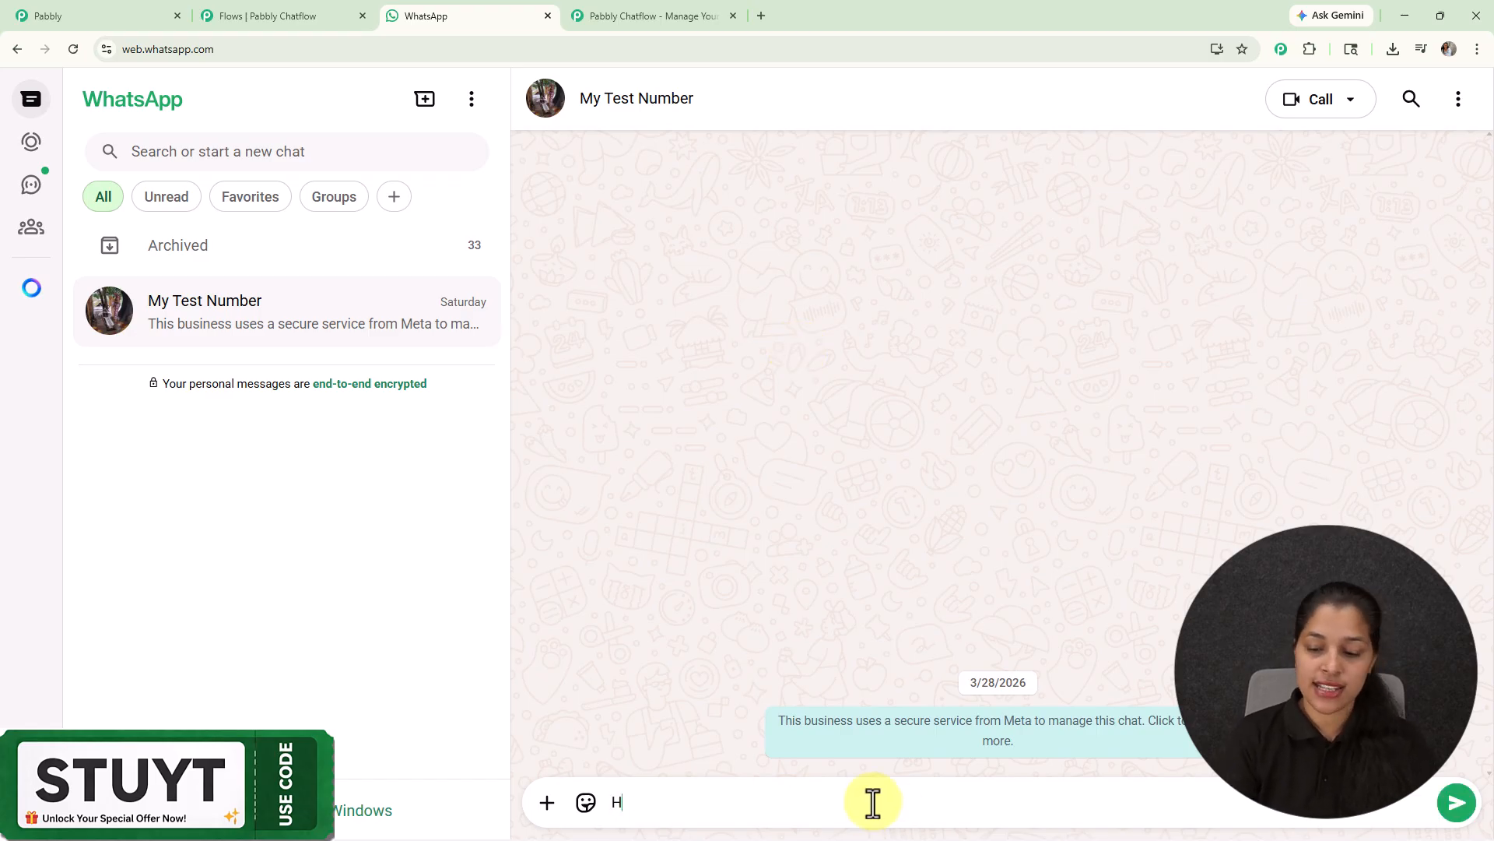
text(ekk)
key(BackSpace)
key(BackSpace)
text(lk)
key(BackSpace)
key(BackSpace)
text(llo)
key(Return)
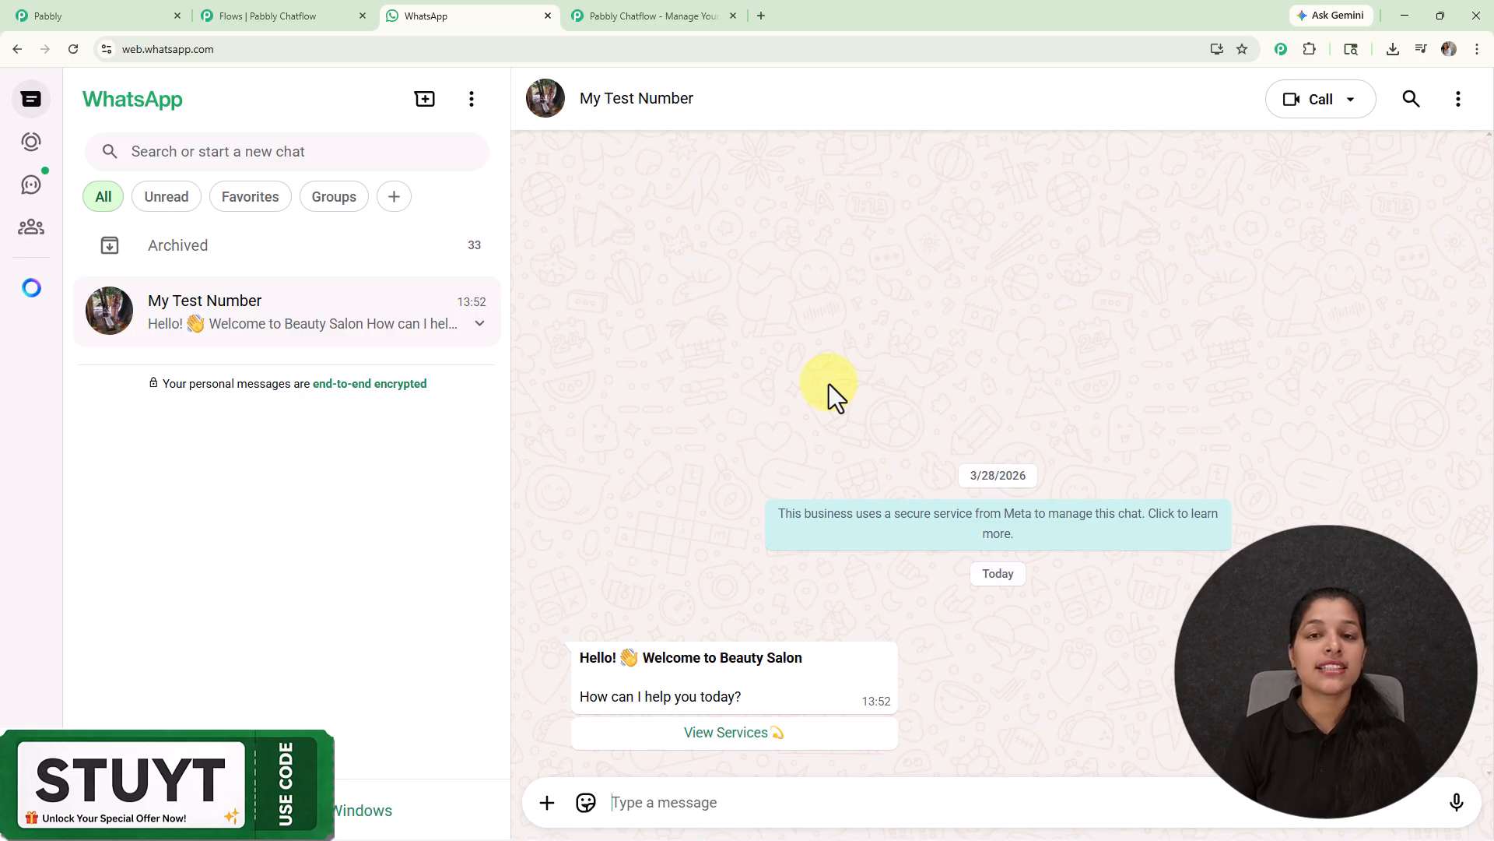
- Request the salon's services, choose Haircut from the service list, and accept the haircut booking offer with Yes
click(728, 731)
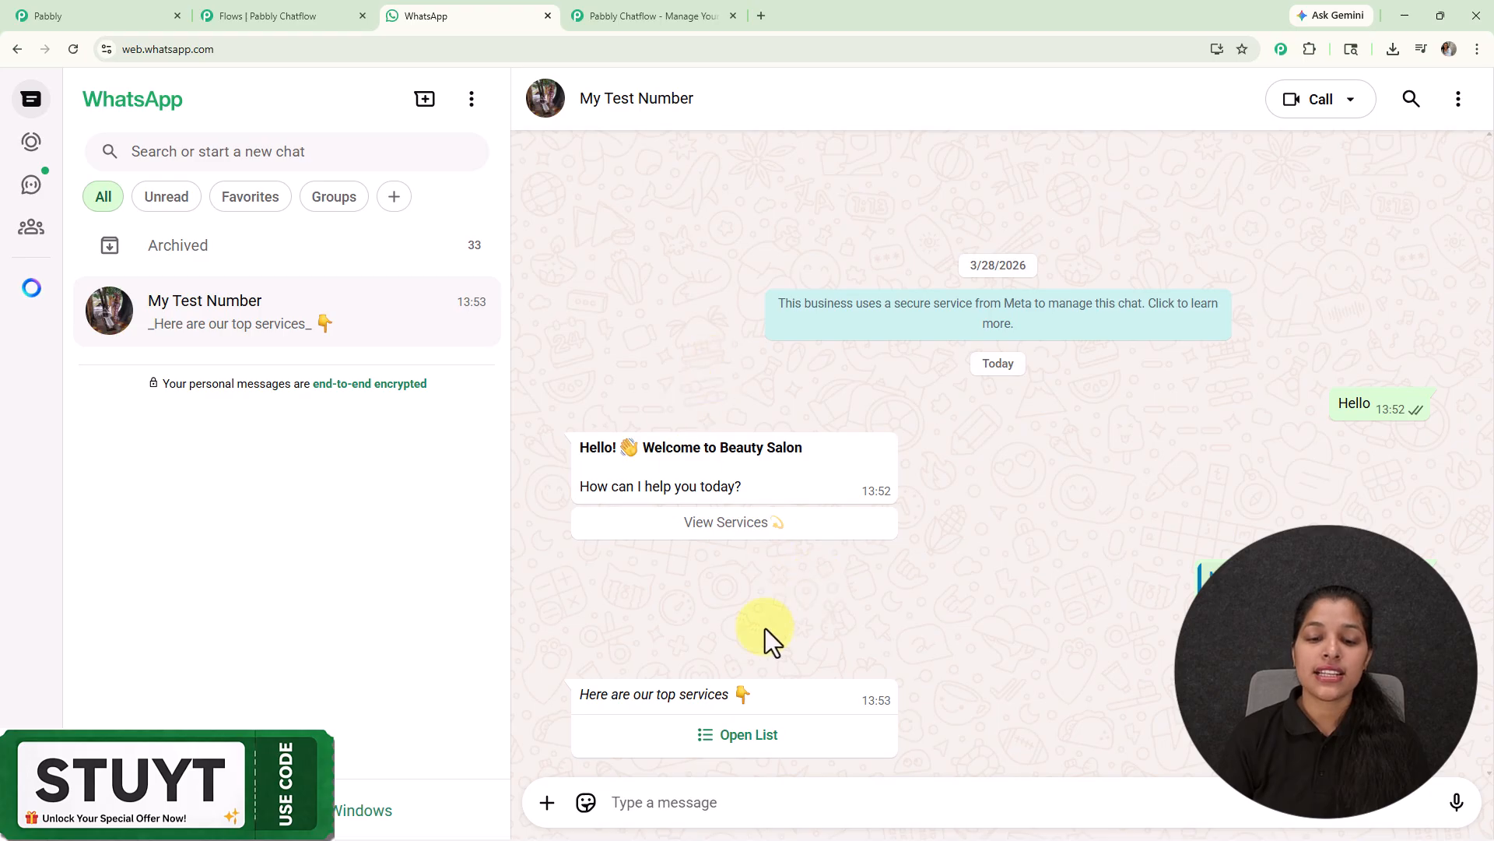
click(708, 736)
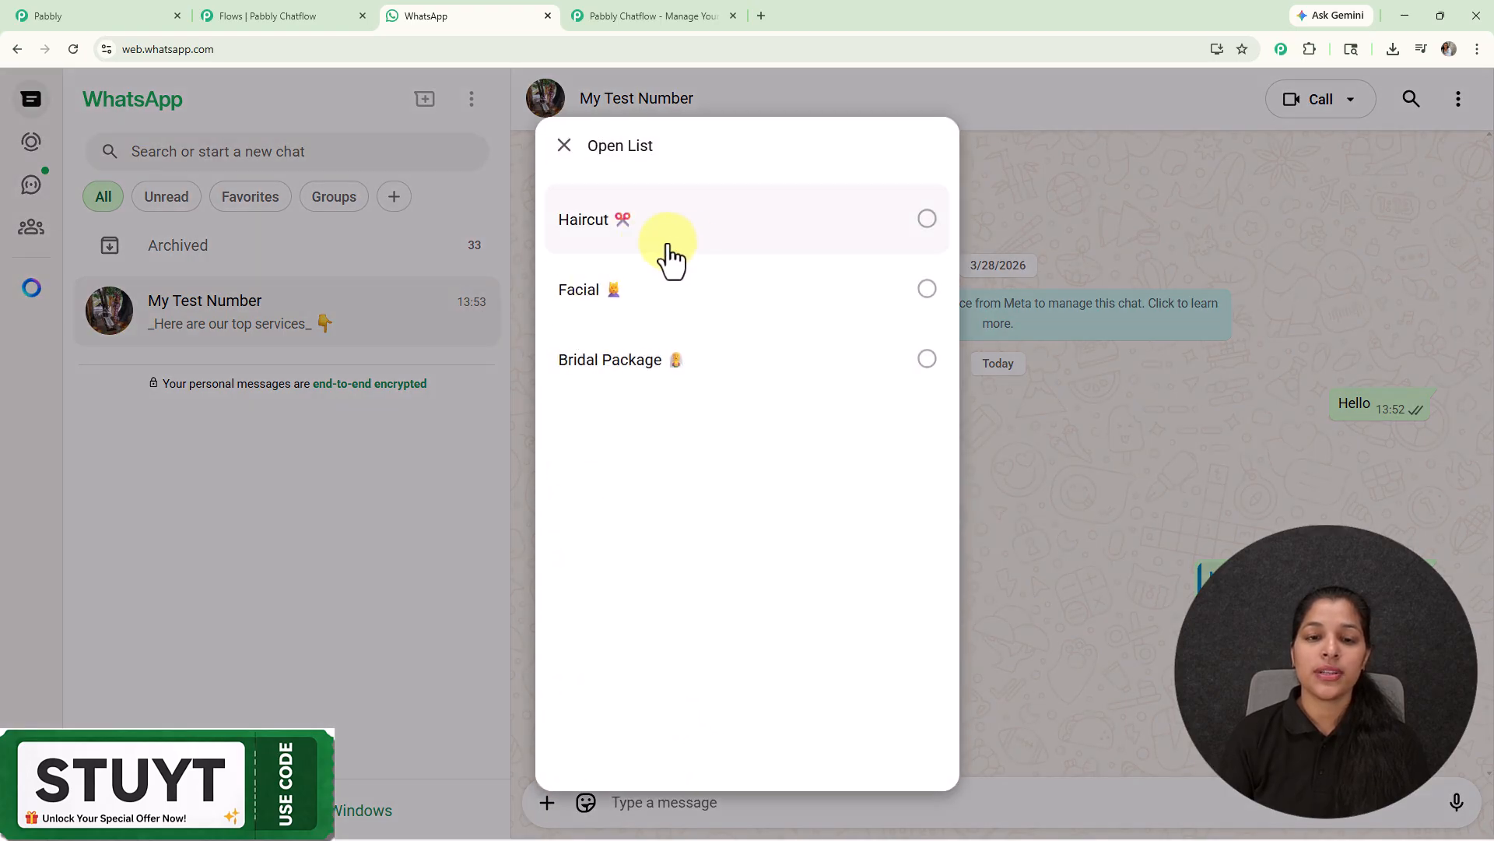
click(688, 247)
click(893, 730)
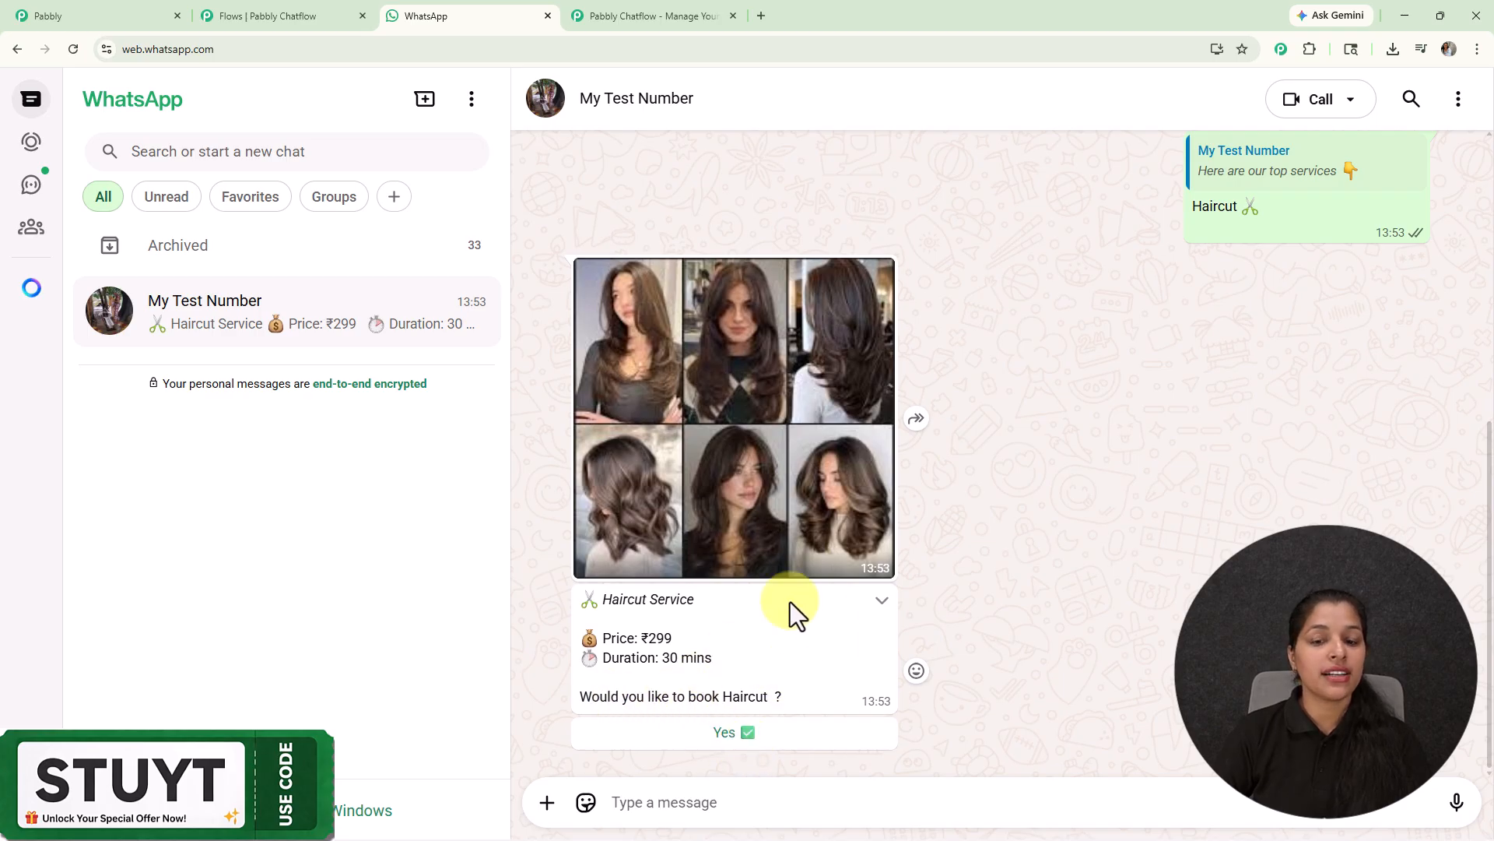
click(736, 739)
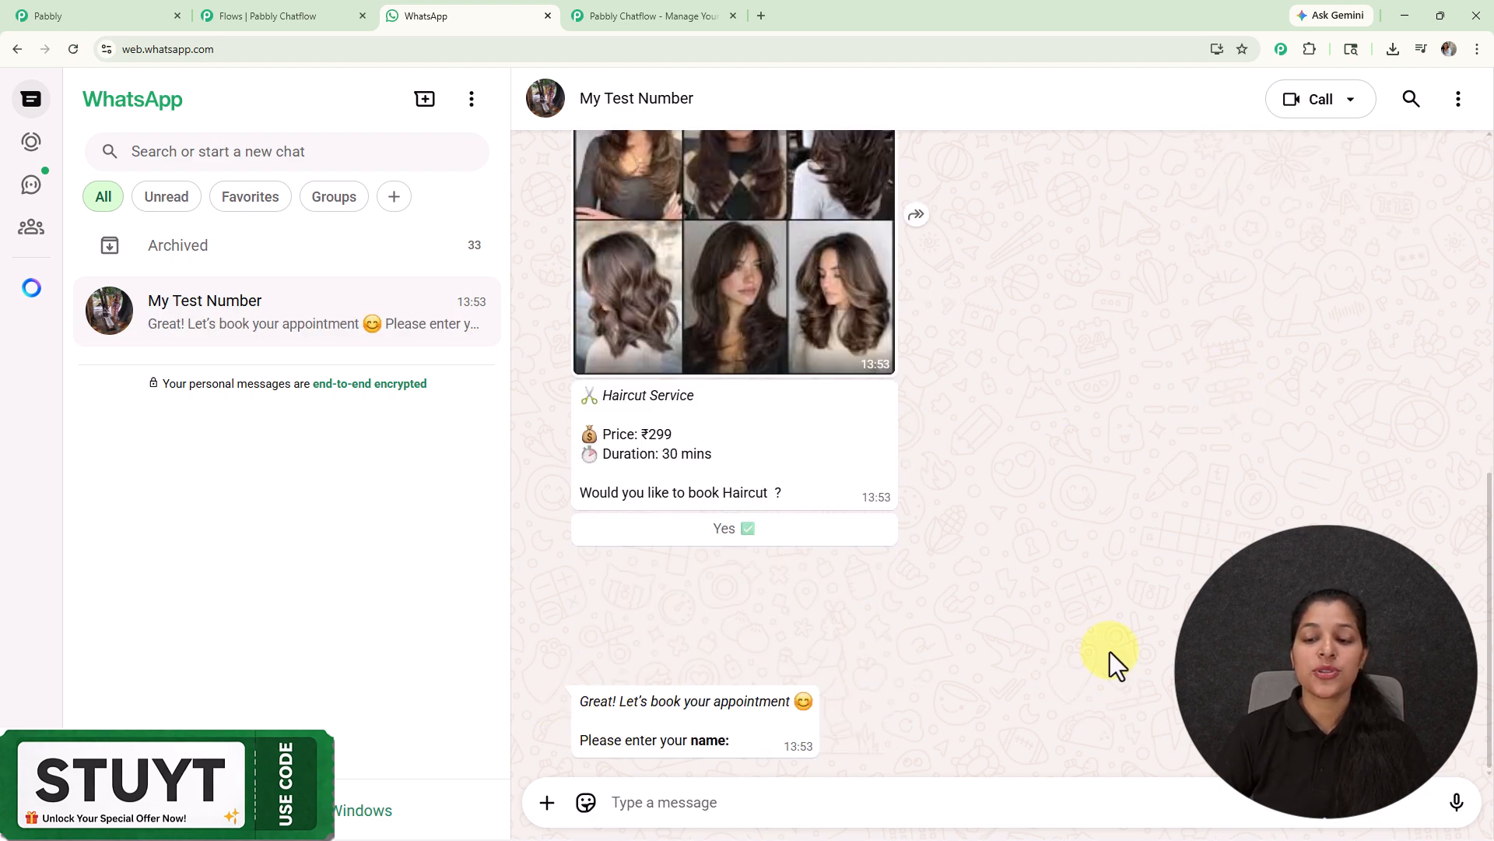
- Answer the booking questions with the customer's name and the preferred date 21-04-2026
click(681, 810)
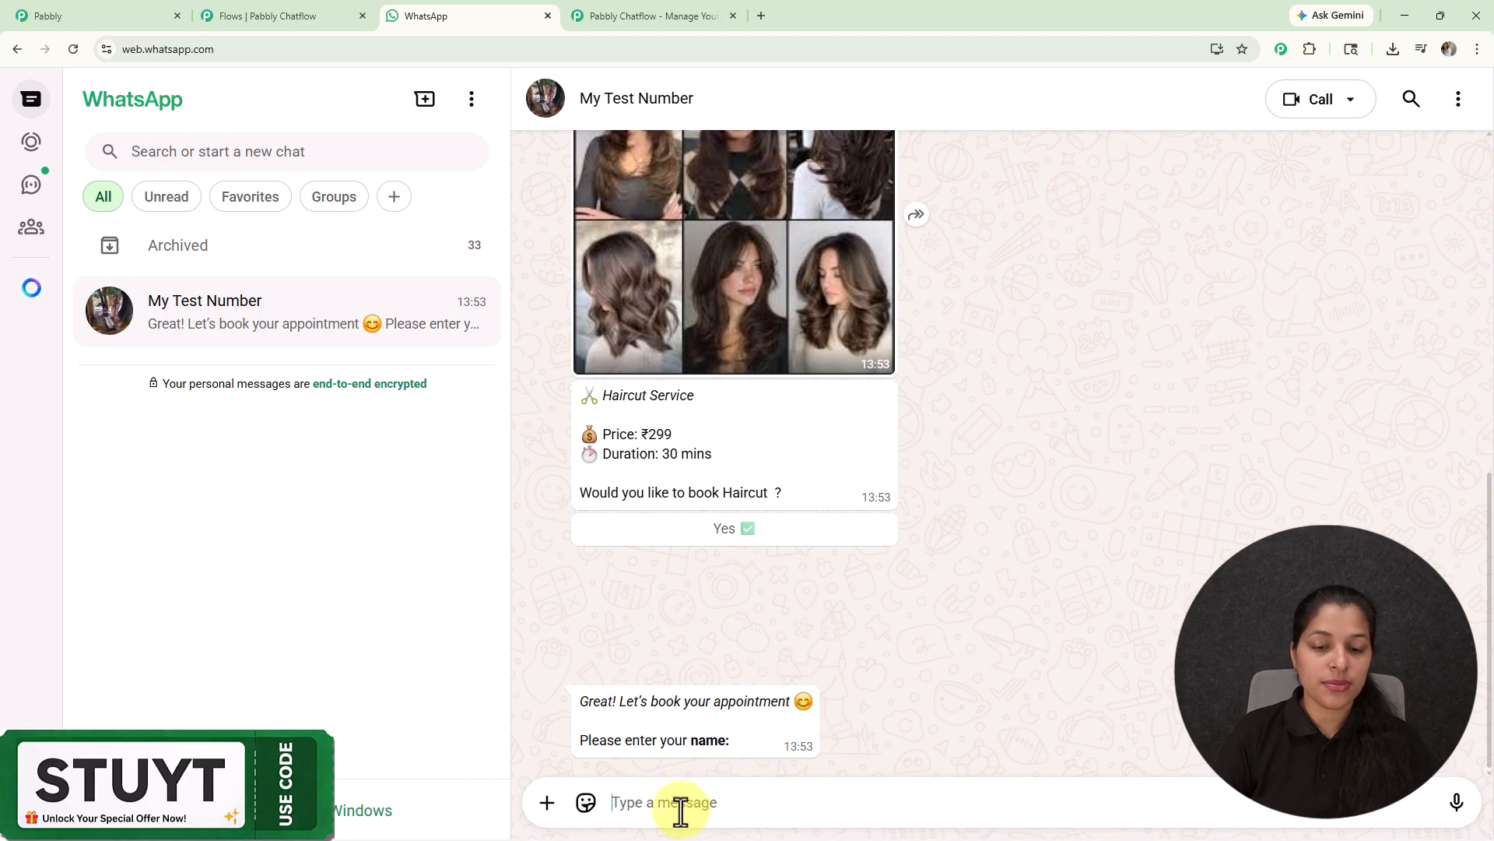
text(De)
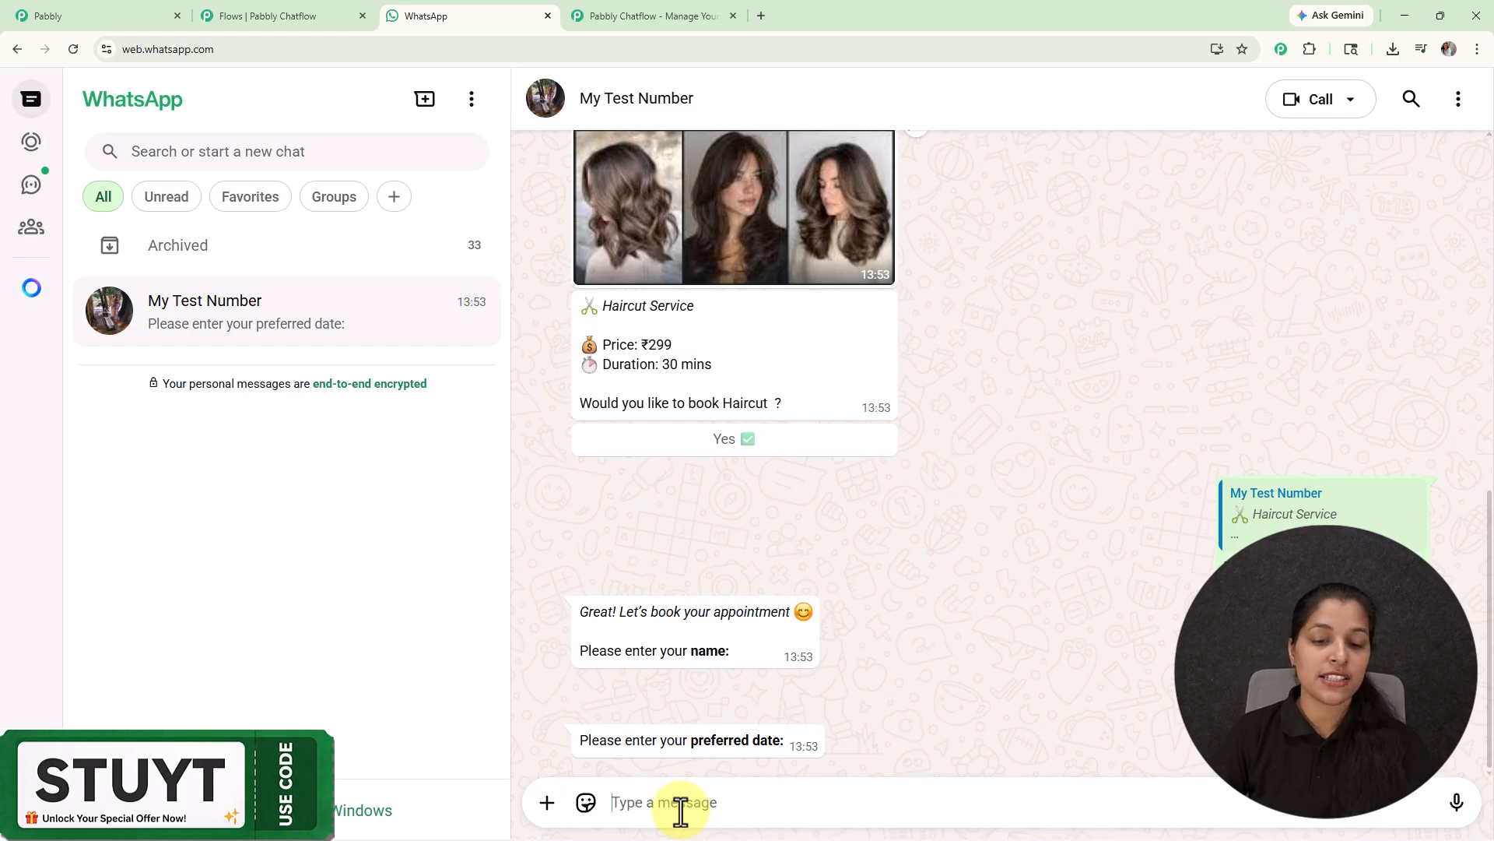
text(21)
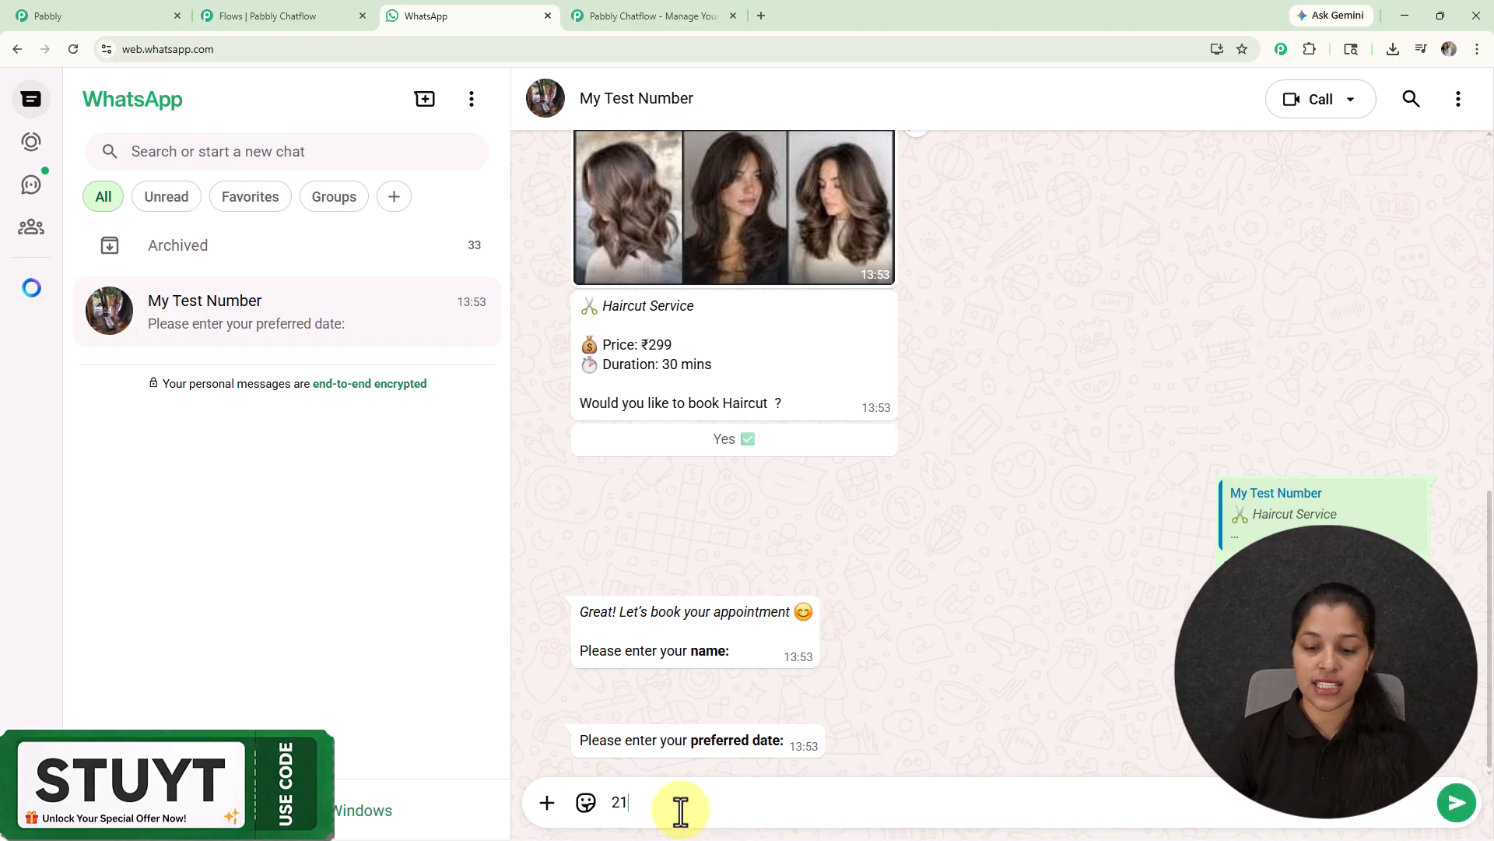
text(-04)
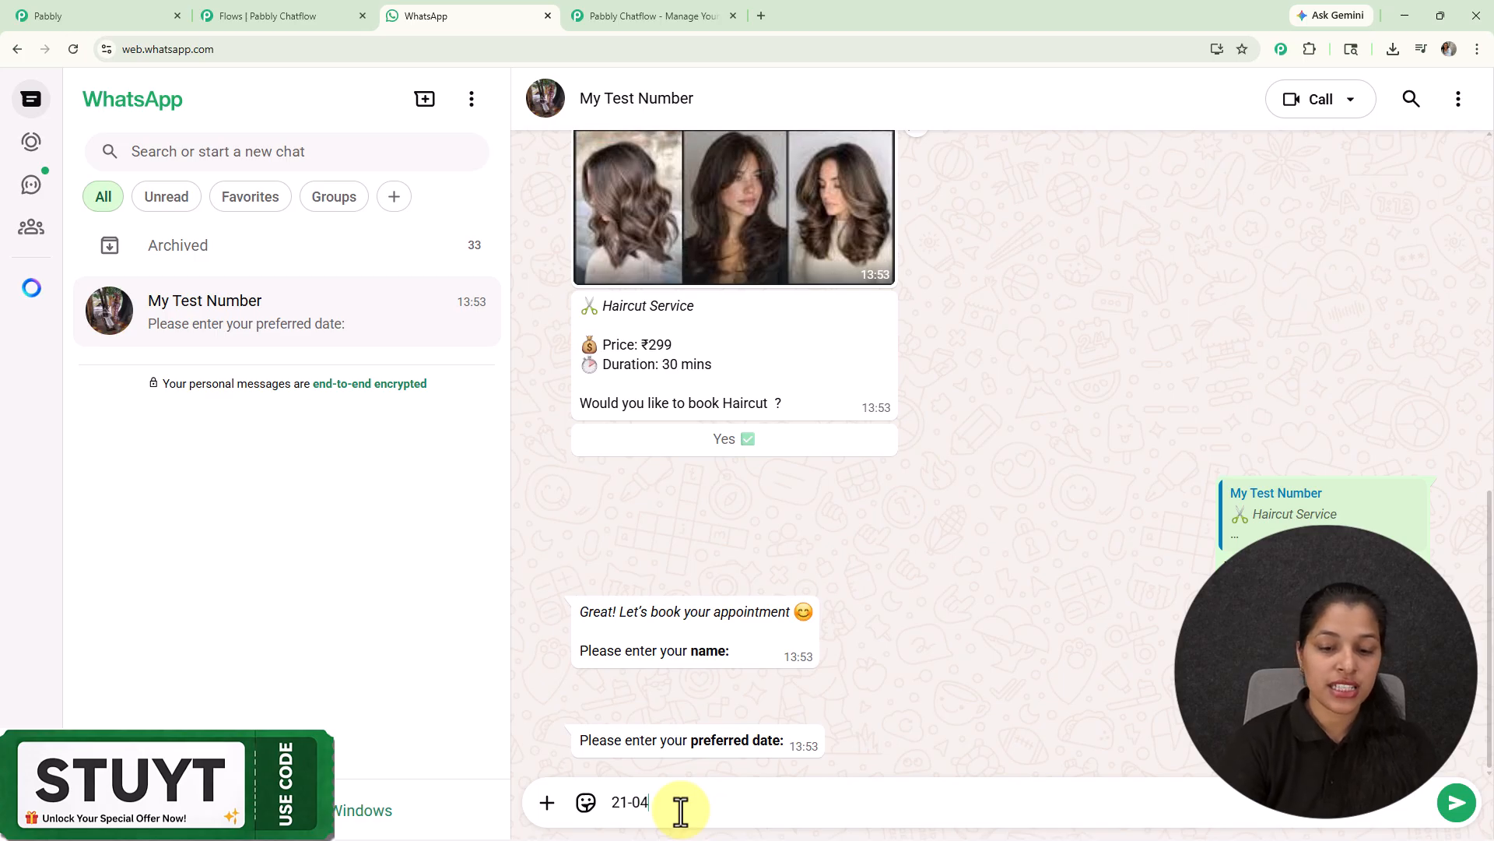
text(-2026)
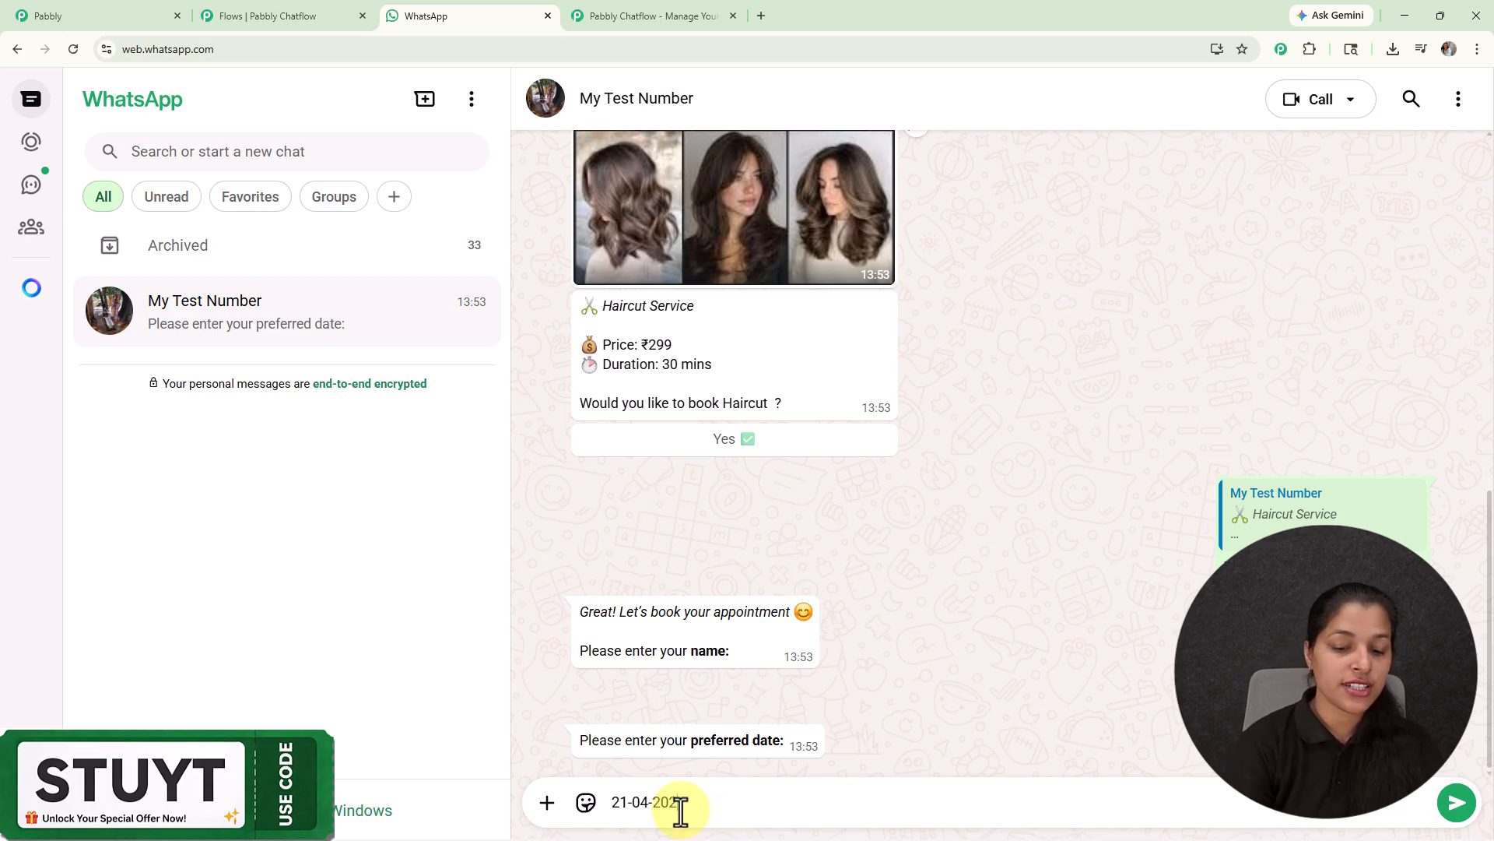
key(Return)
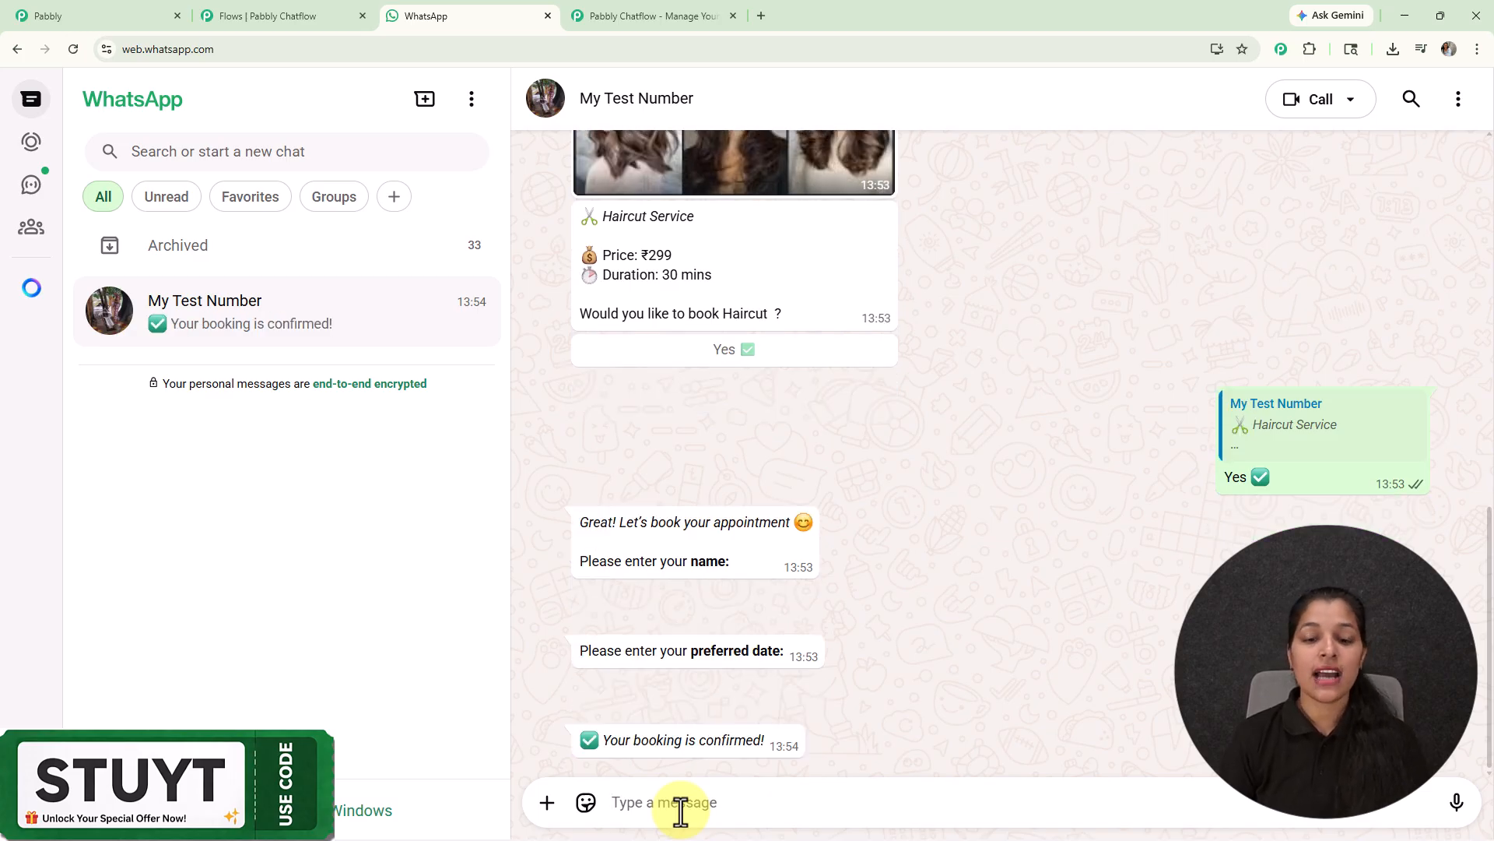
- Review the haircut booking conversation in the chat, and switch to the flow editor in Pabbly Chatflow
scroll(783, 653, up, 4)
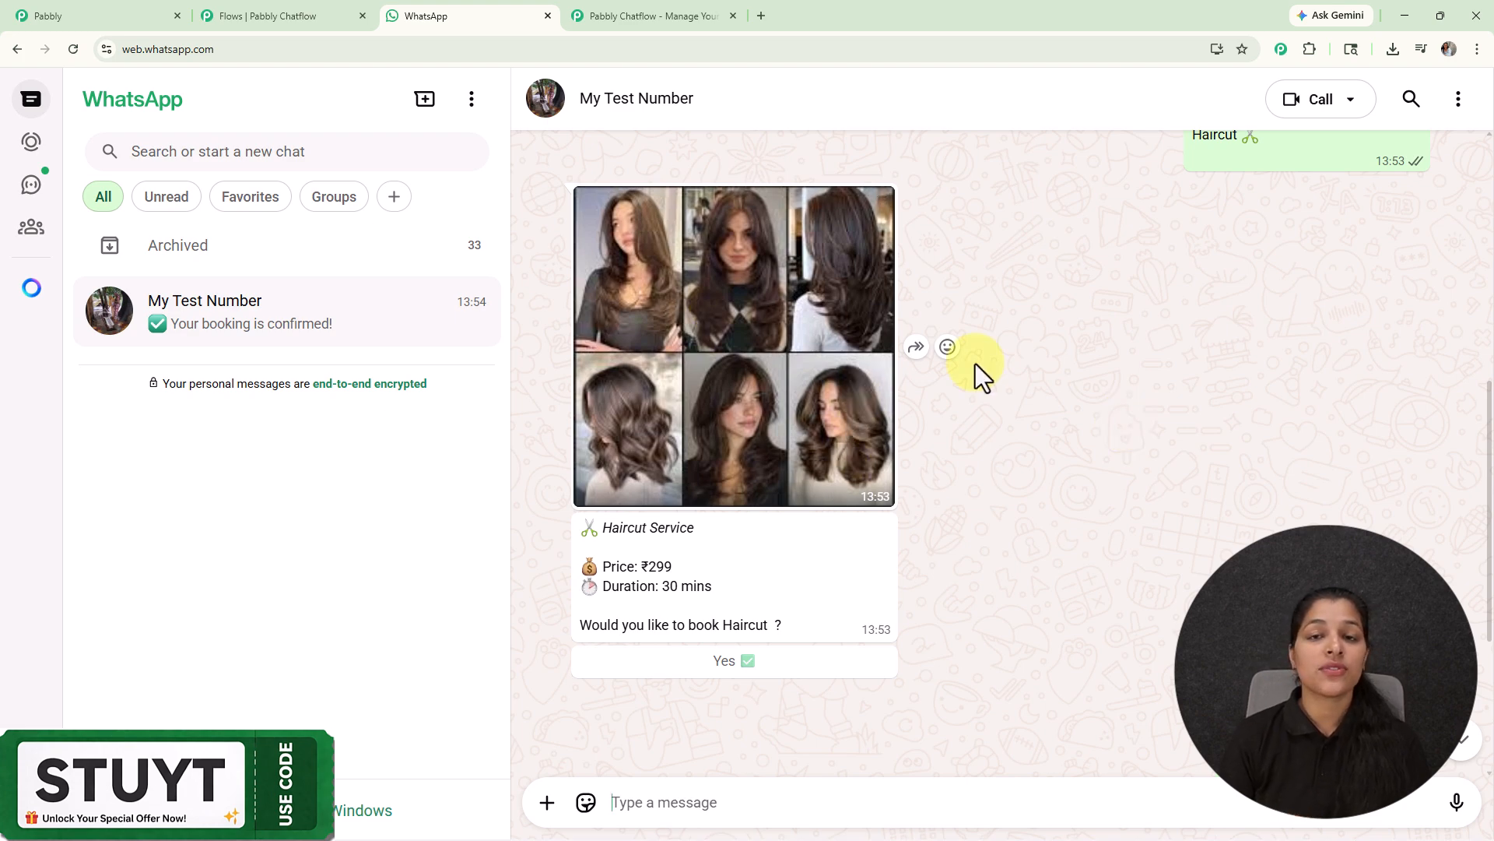
scroll(864, 541, down, 3)
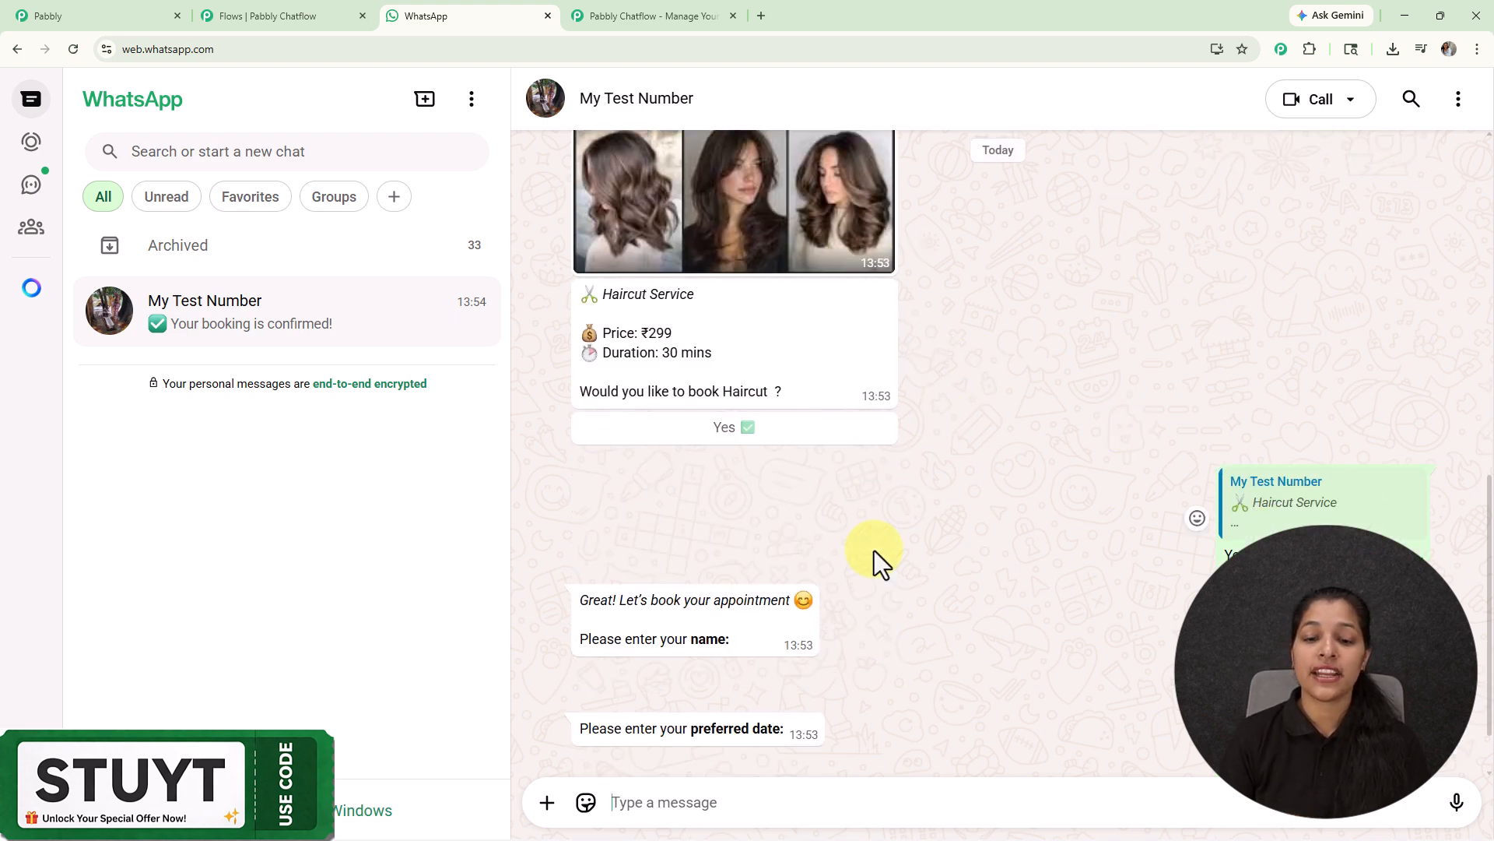
scroll(874, 550, down, 1)
scroll(876, 557, up, 4)
scroll(941, 533, up, 2)
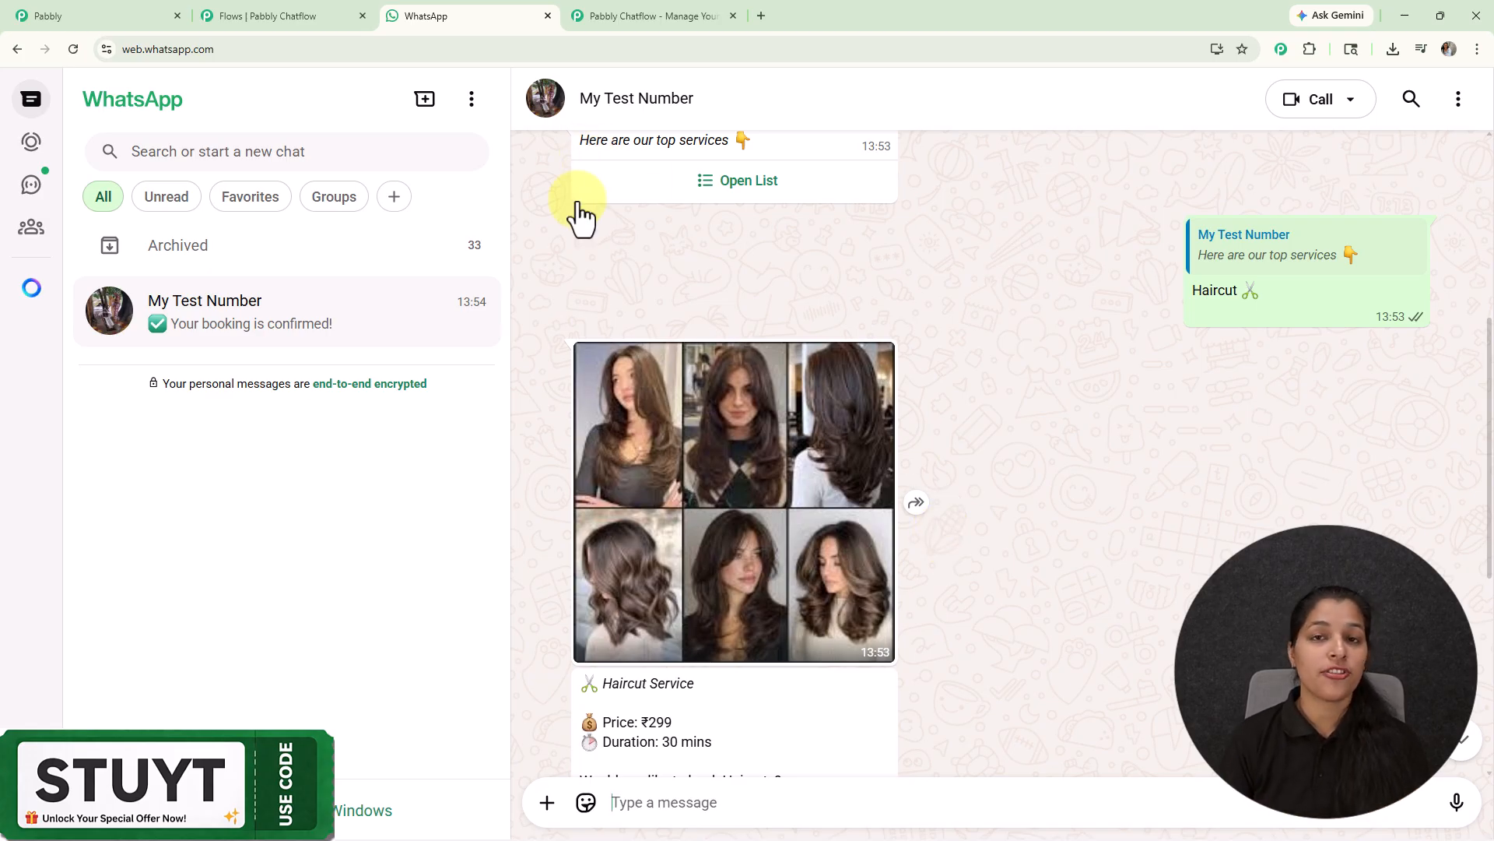
click(278, 16)
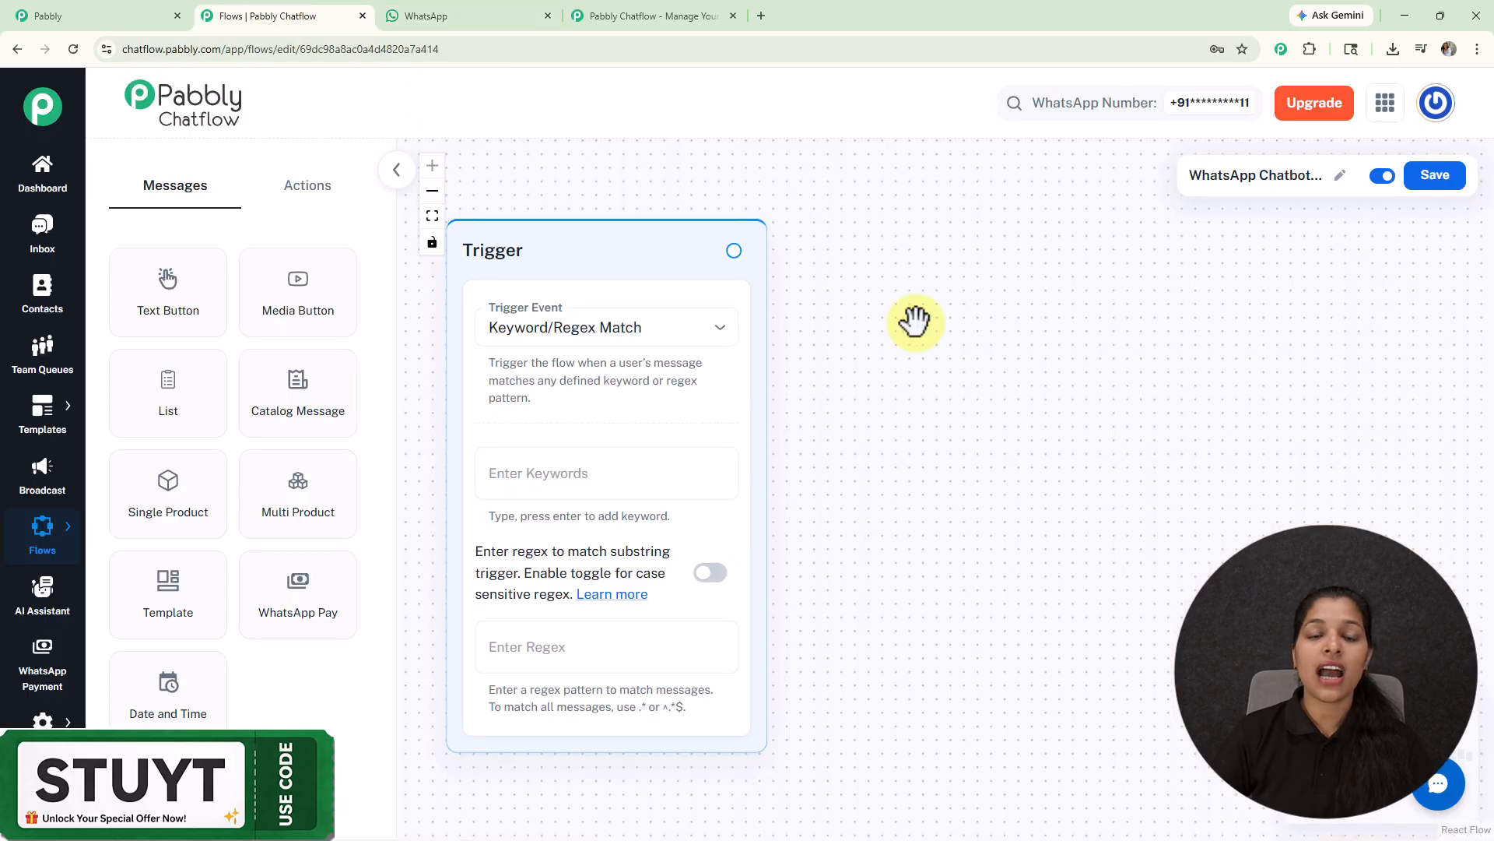
drag(950, 394, 1010, 413)
scroll(1010, 410, down, 1)
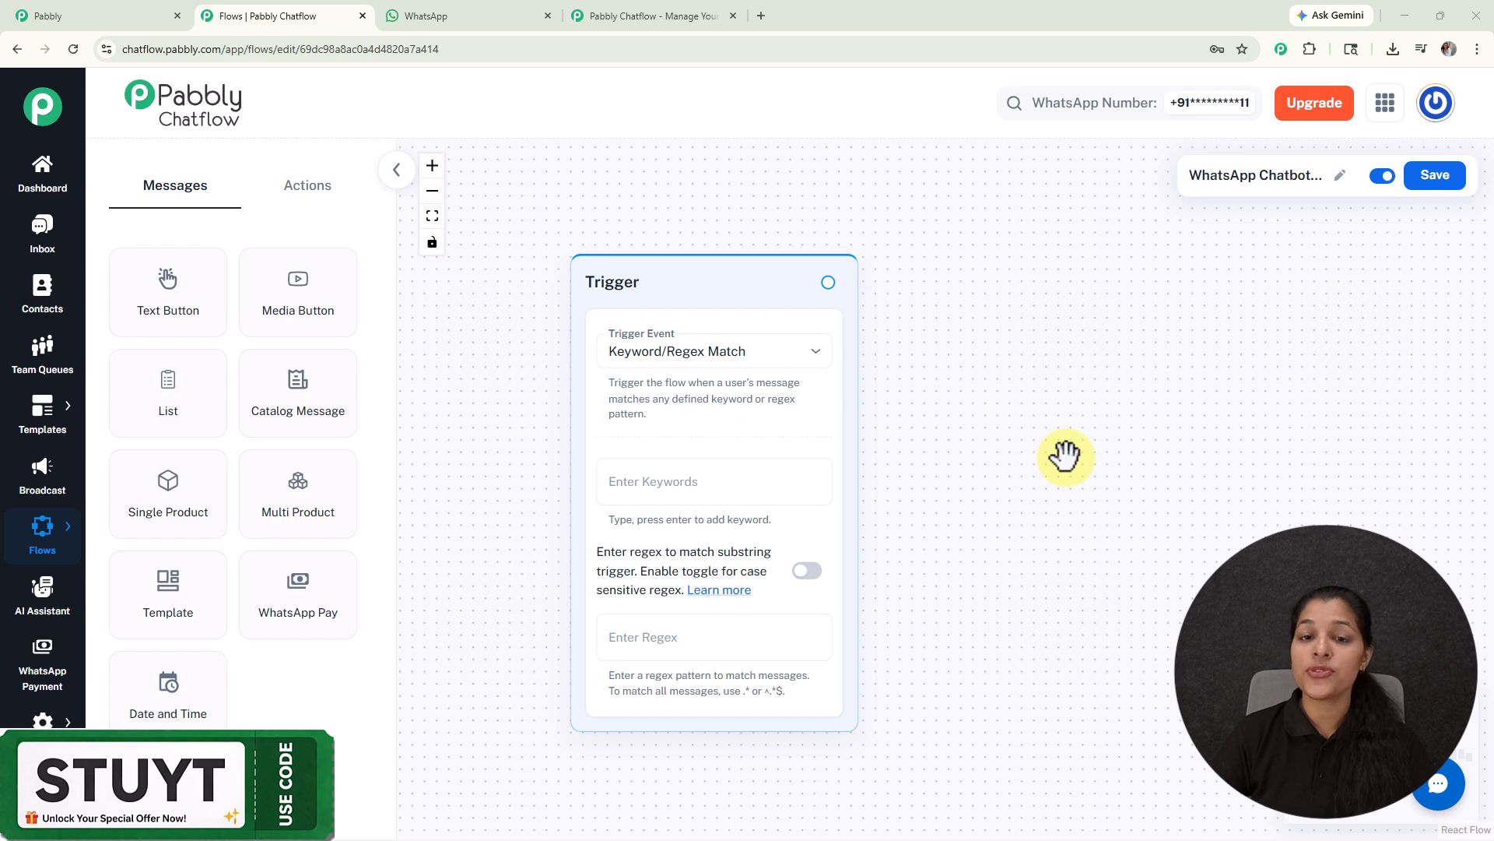
- Open pabbly.com/chatflow in a new browser tab and dismiss the limited-offer popup
click(761, 16)
click(758, 49)
text(p)
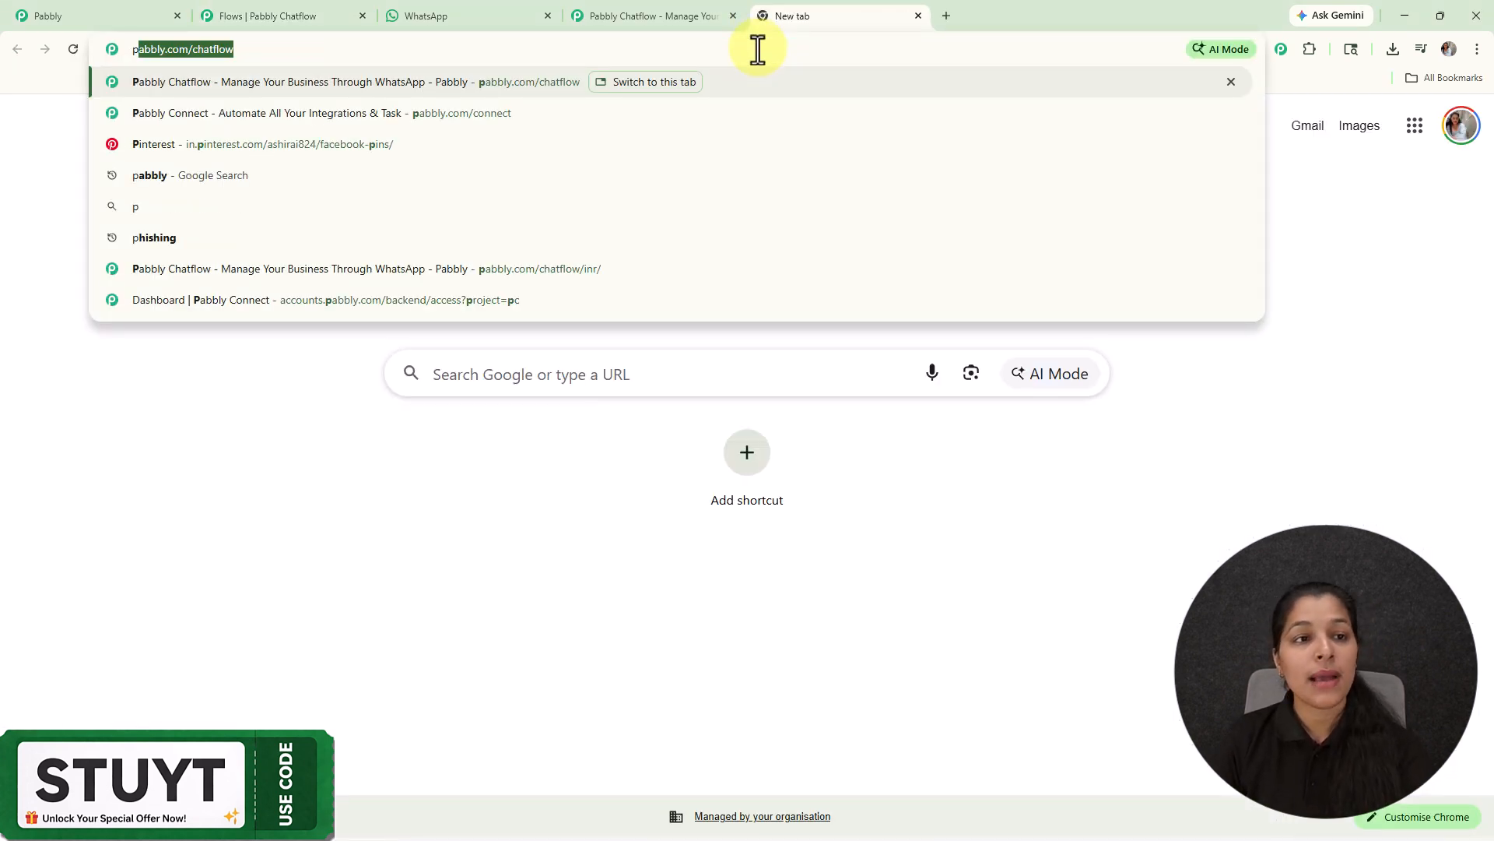
key(Return)
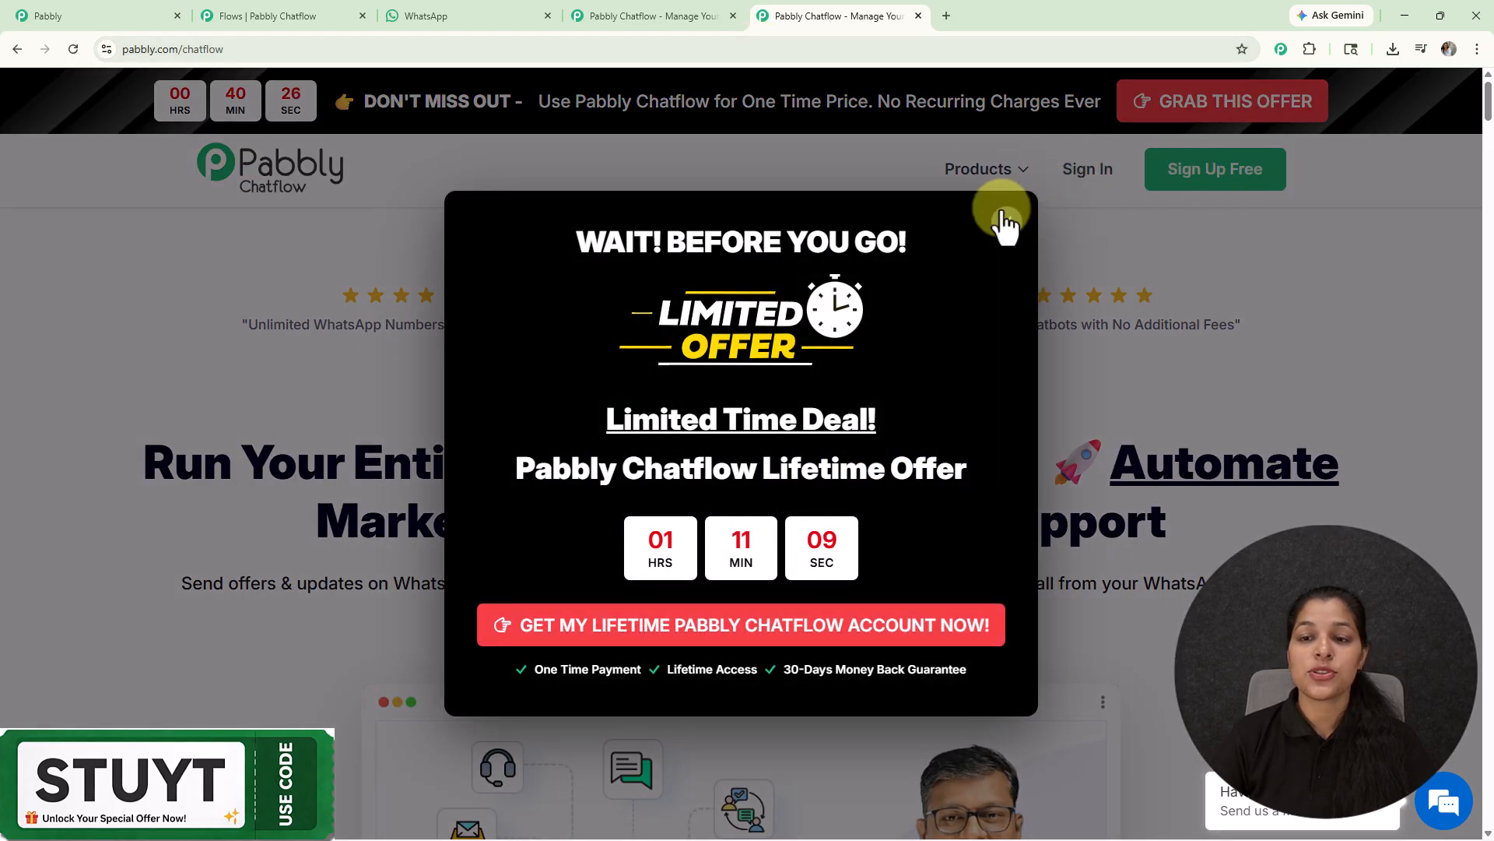
click(1002, 212)
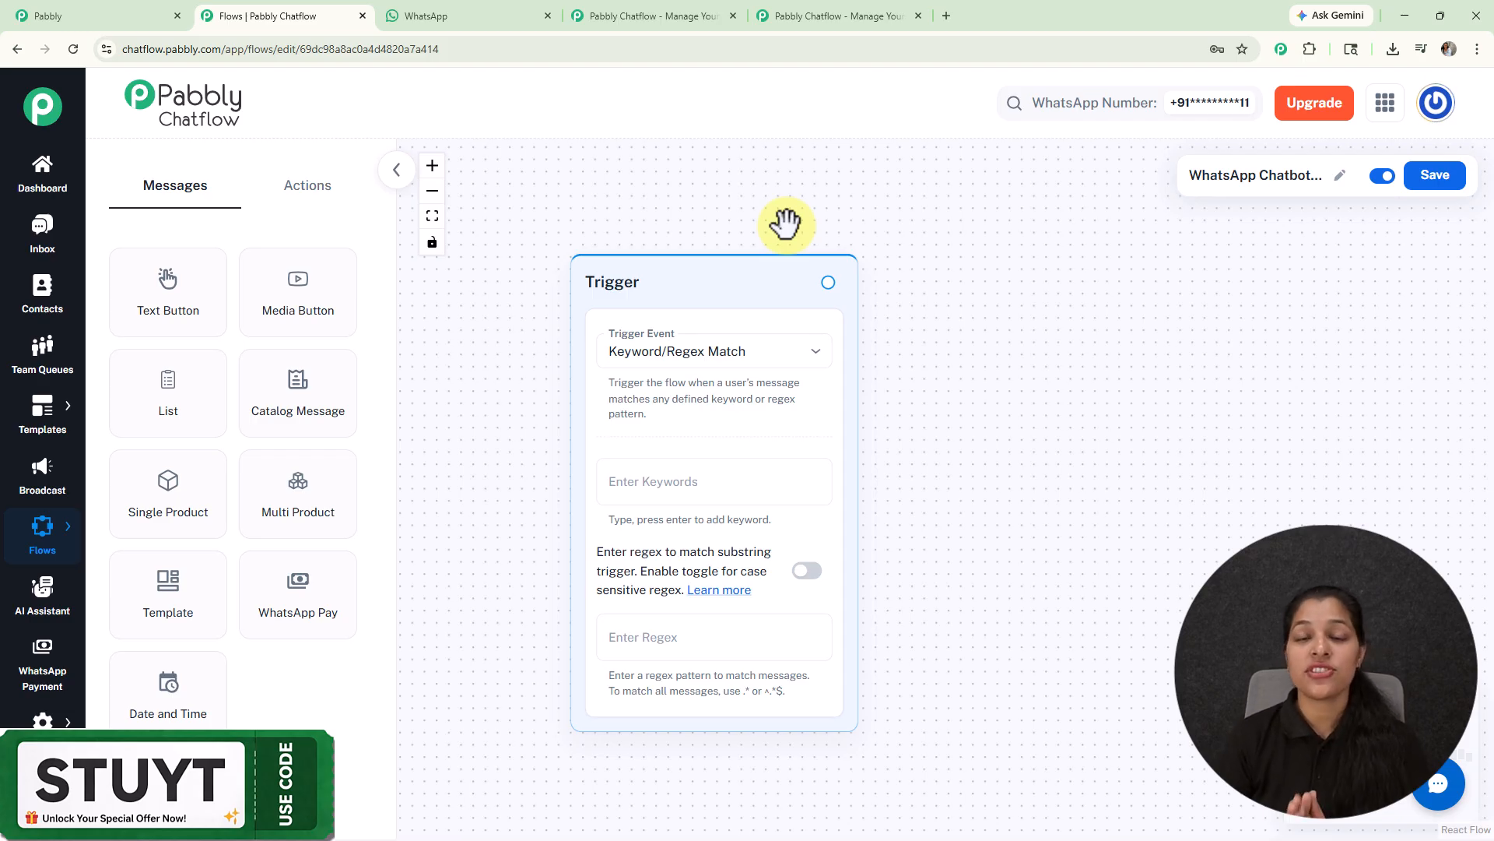
- Examine the available trigger events in the flow and the opening customer message in the WhatsApp chat
click(744, 349)
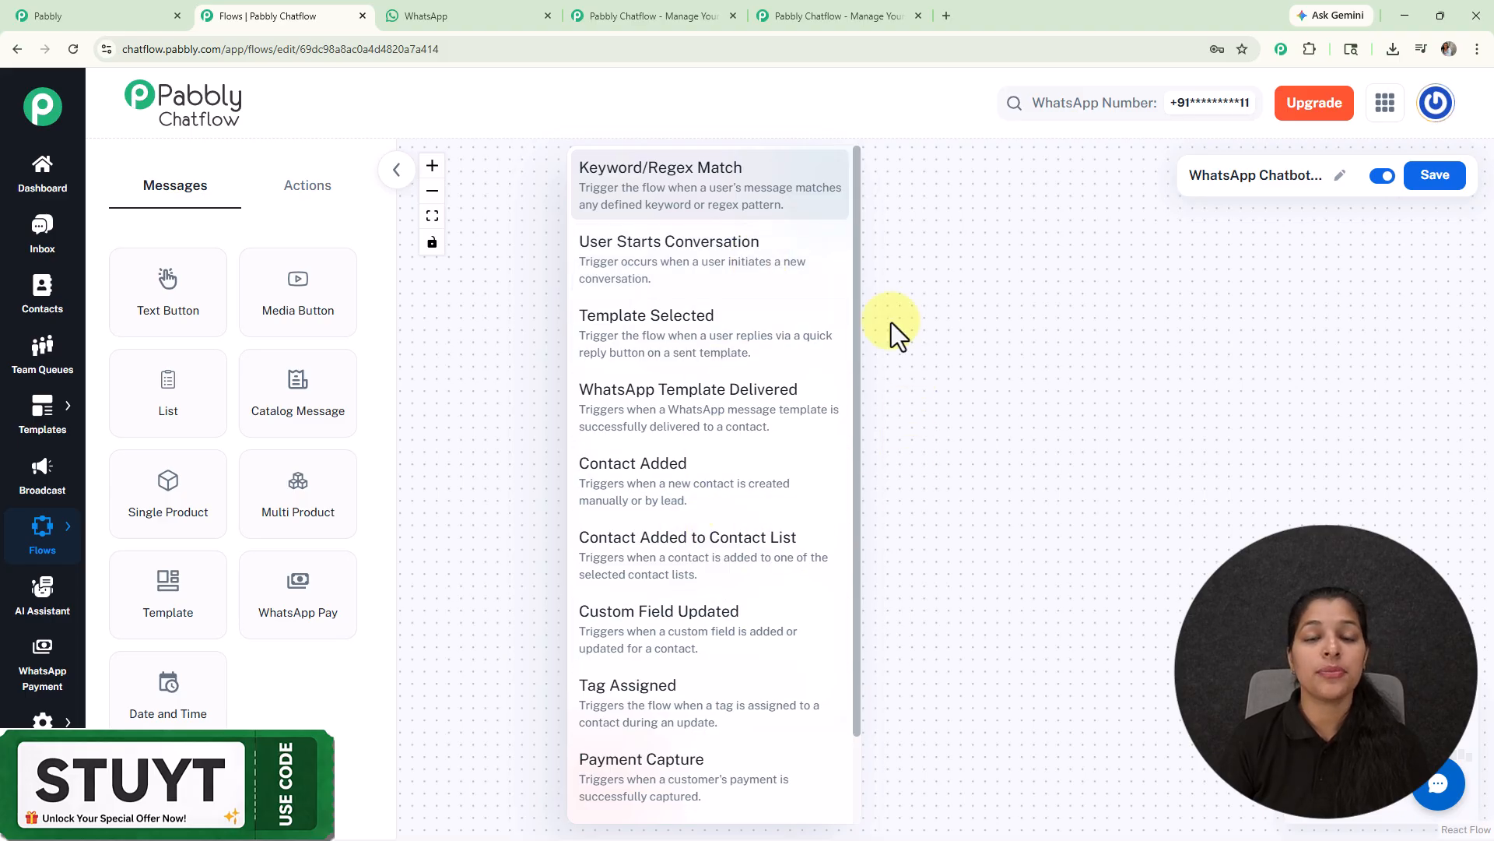
click(1004, 316)
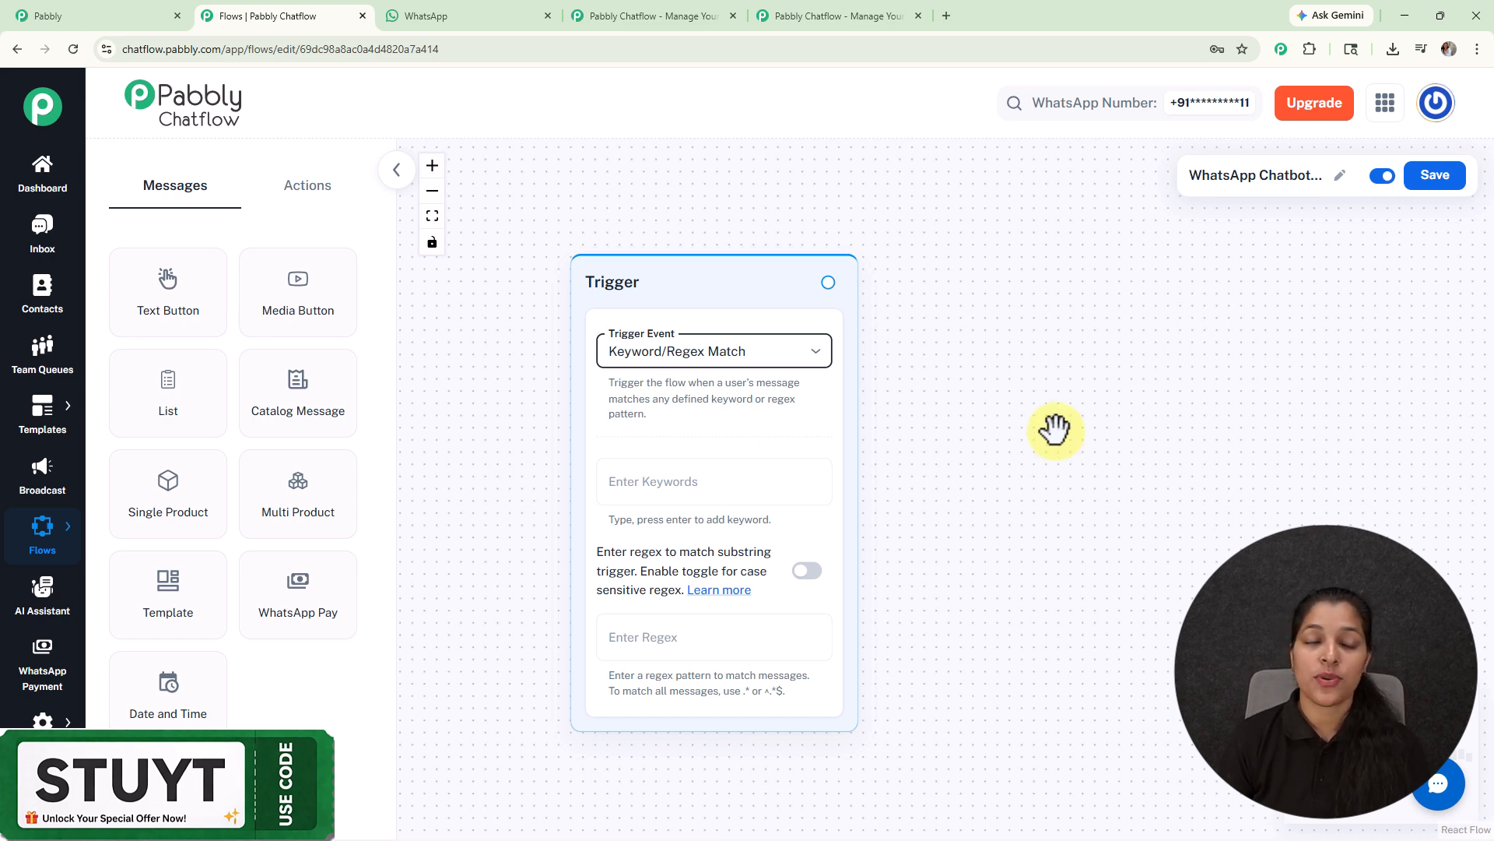
click(451, 14)
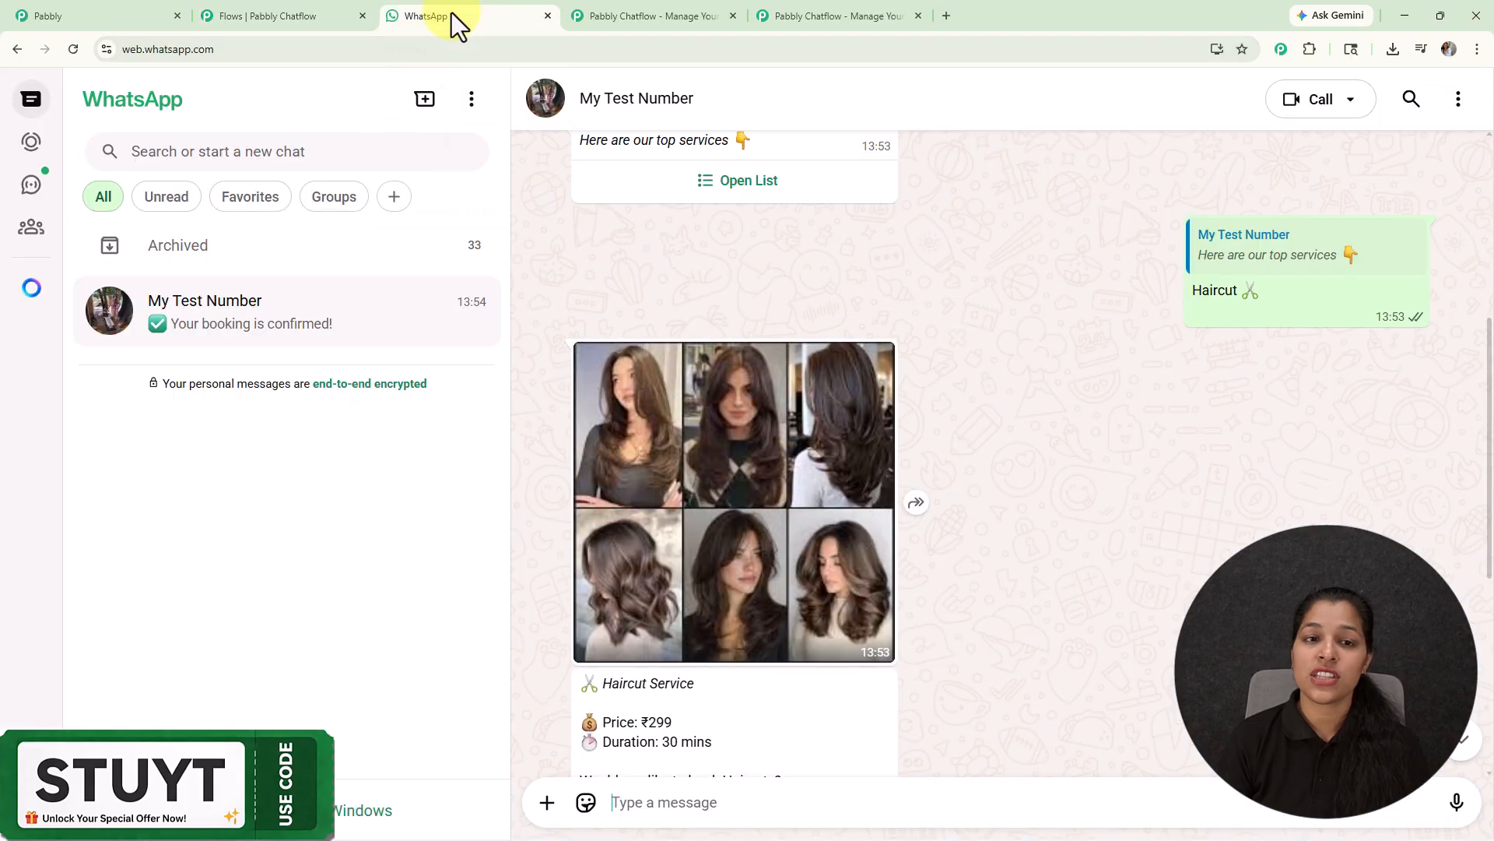
scroll(1105, 393, up, 5)
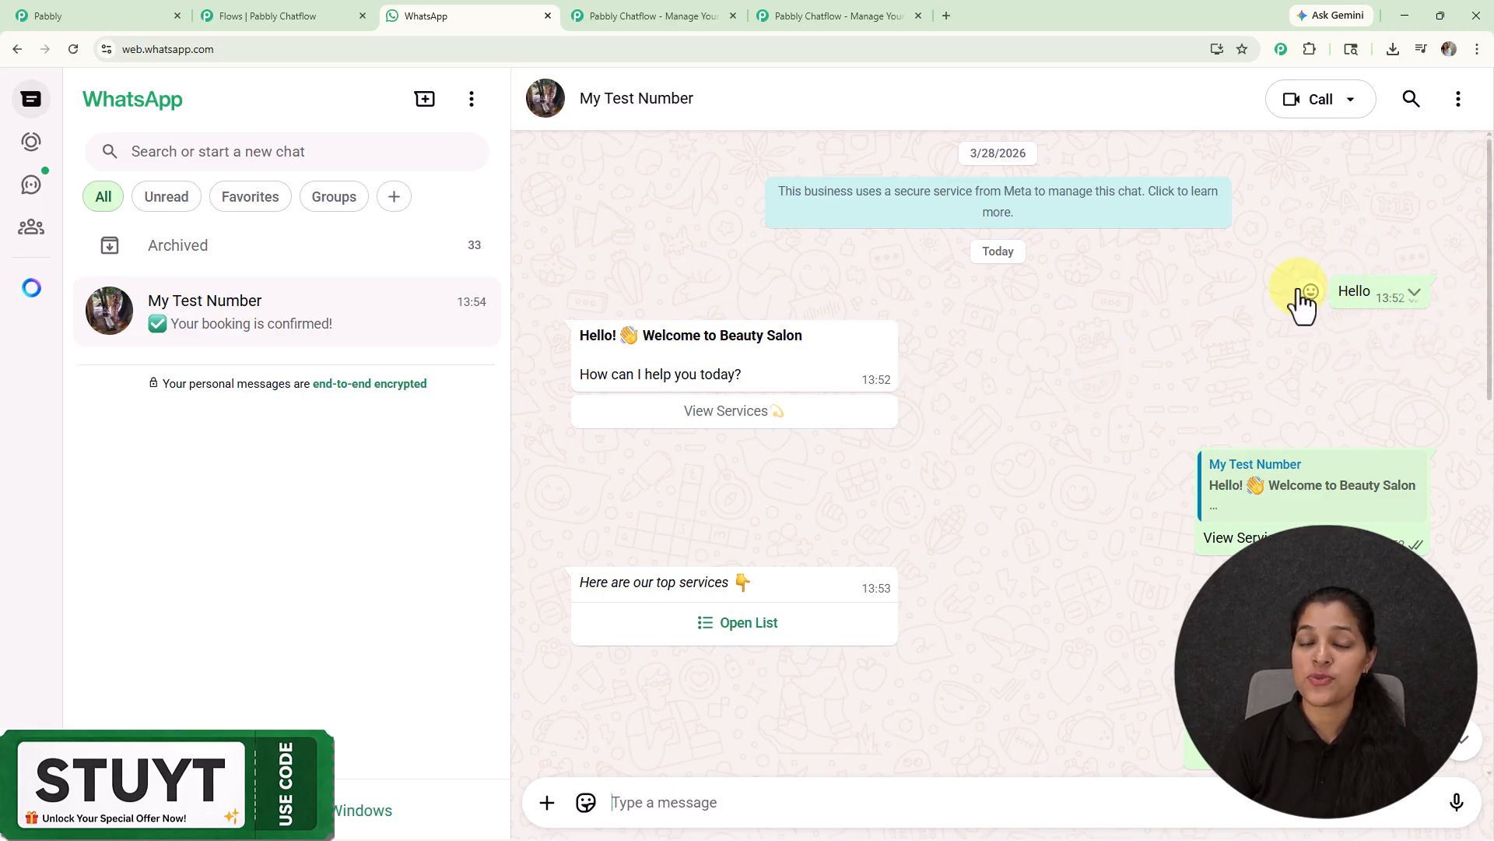
- Return to the Pabbly Chatflow flow and add "Hello" as a keyword in the Keyword/Regex Match trigger
click(260, 17)
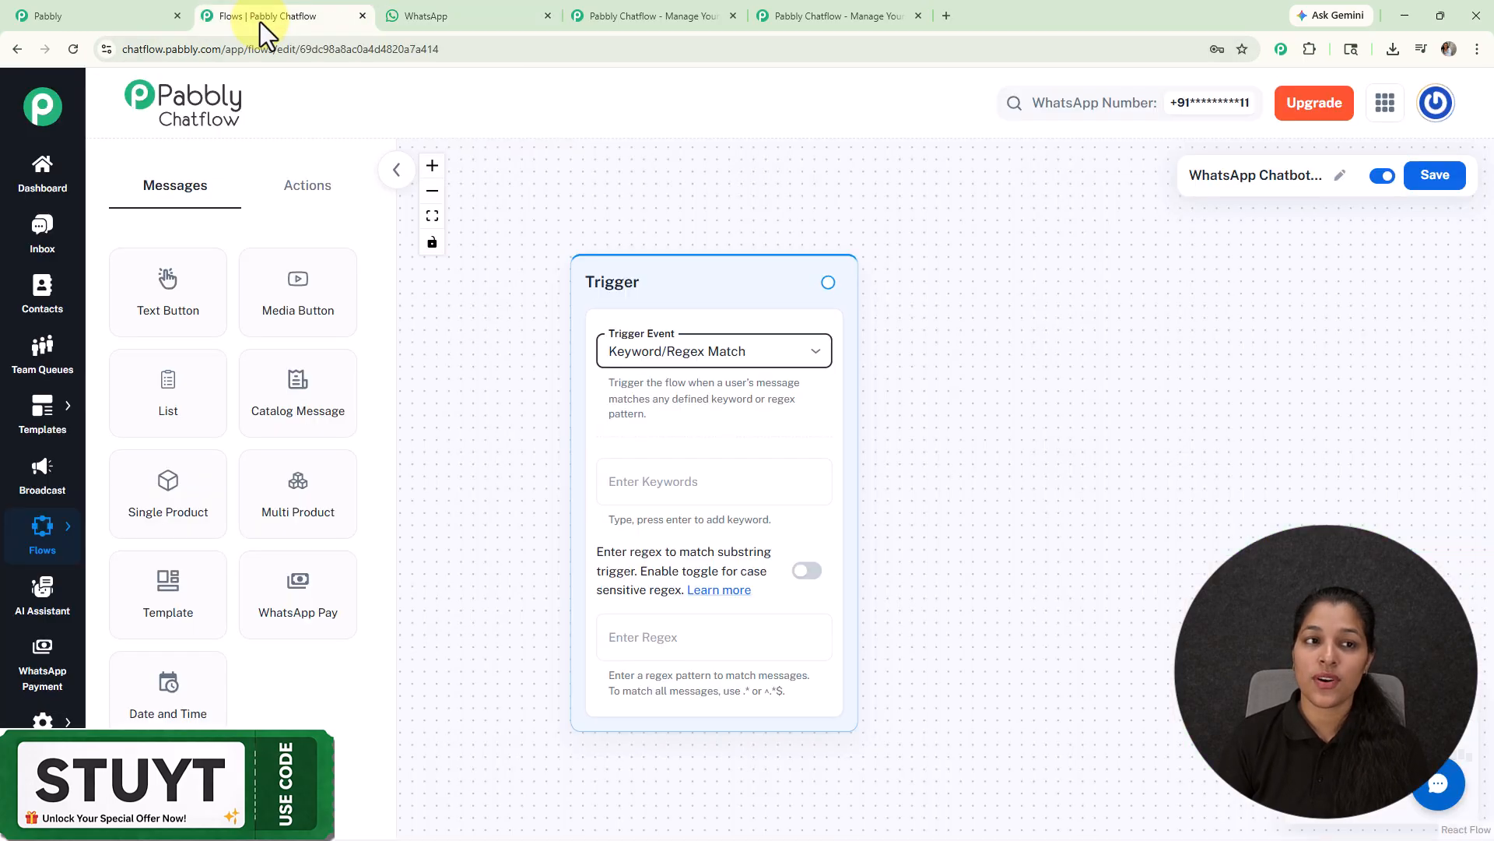
click(705, 498)
text(Hello)
key(Return)
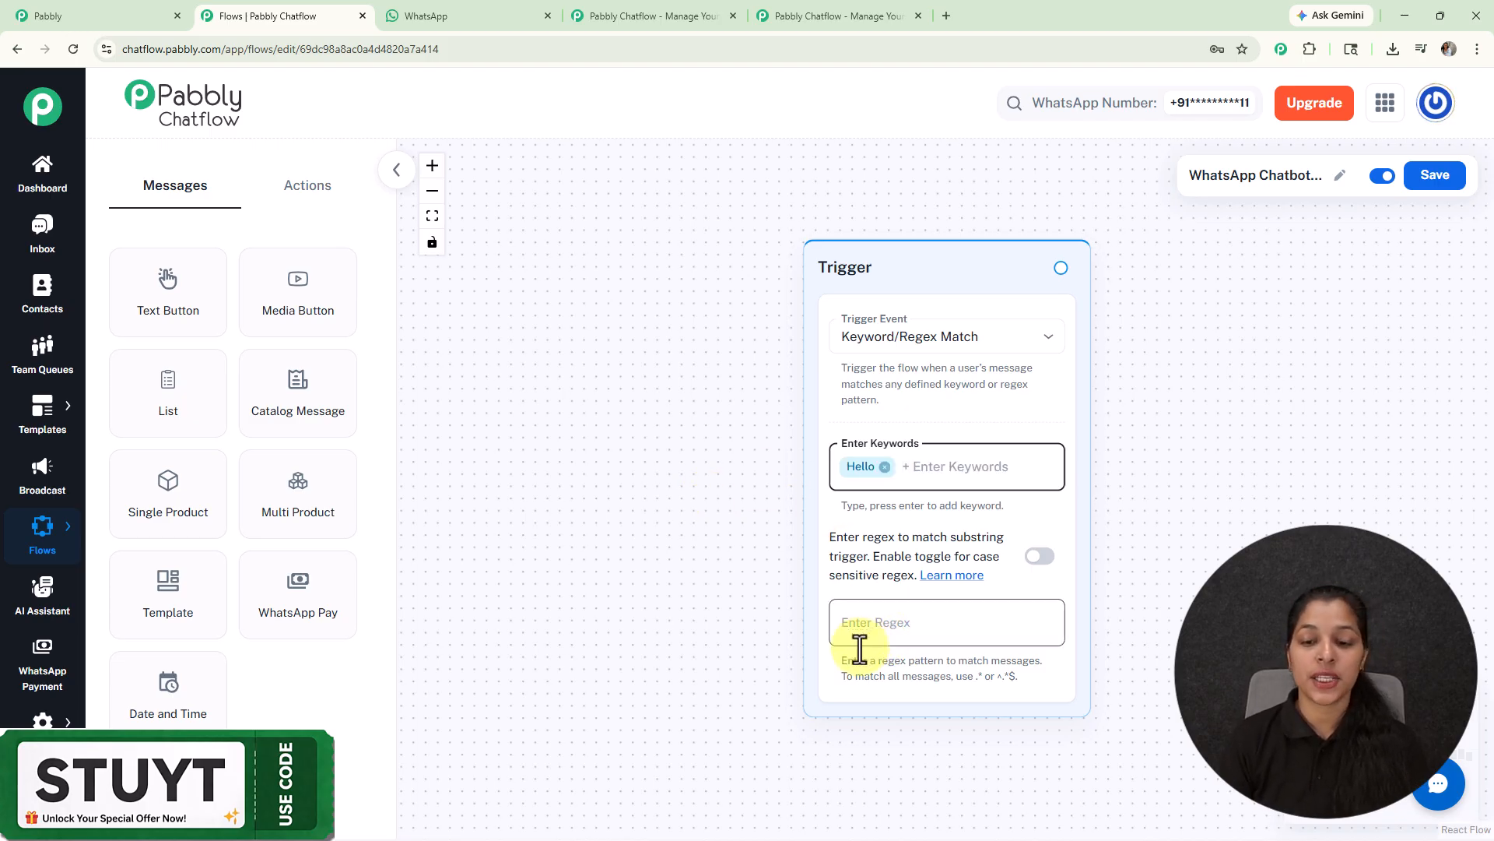
- Try the regex pattern [\s\S]+ in the trigger, and clear the pattern again
click(867, 620)
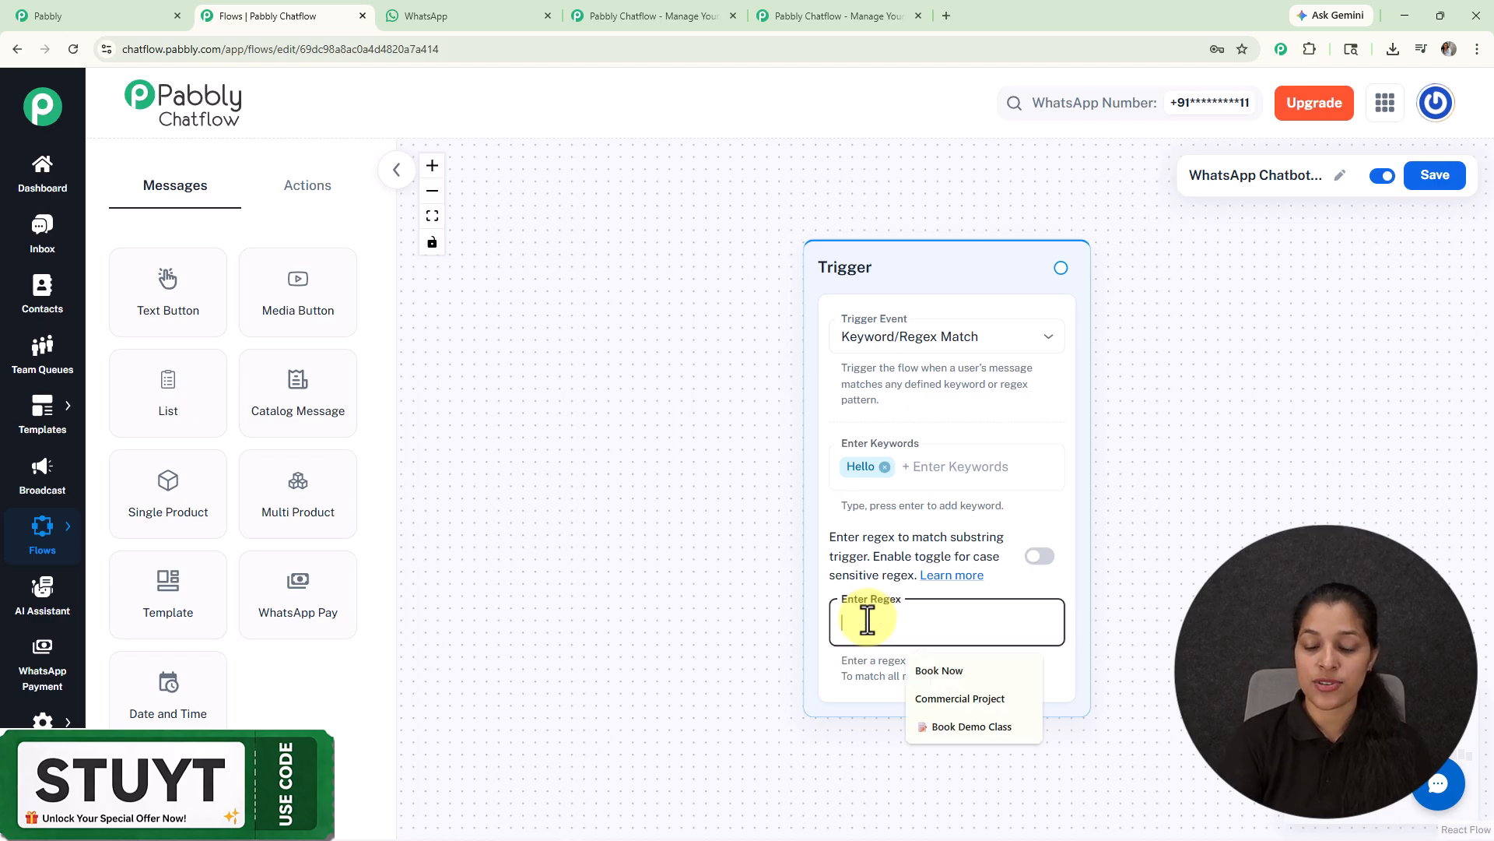
text([)
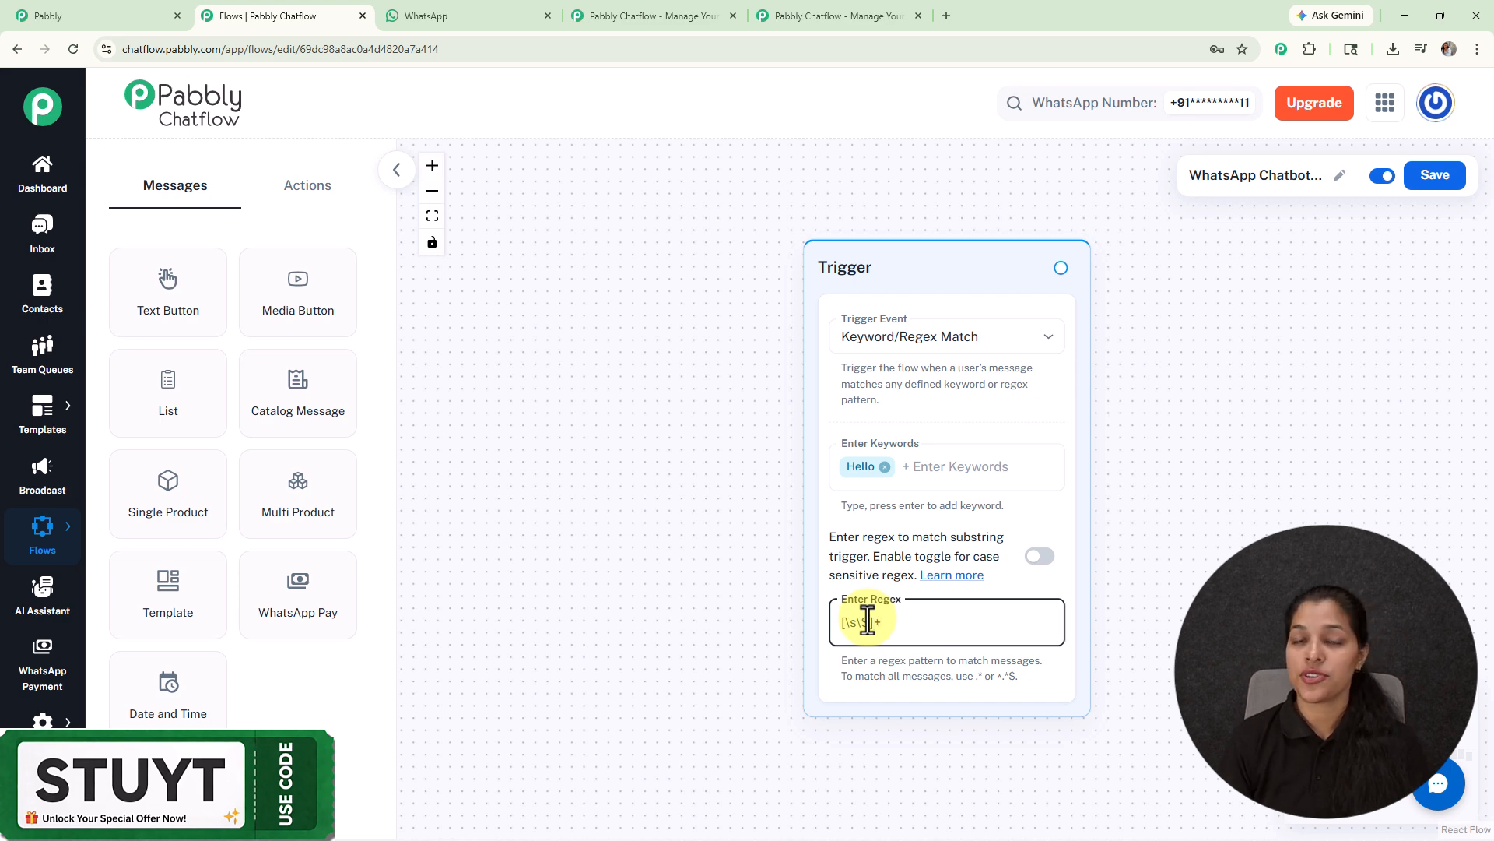
scroll(867, 621, up, 2)
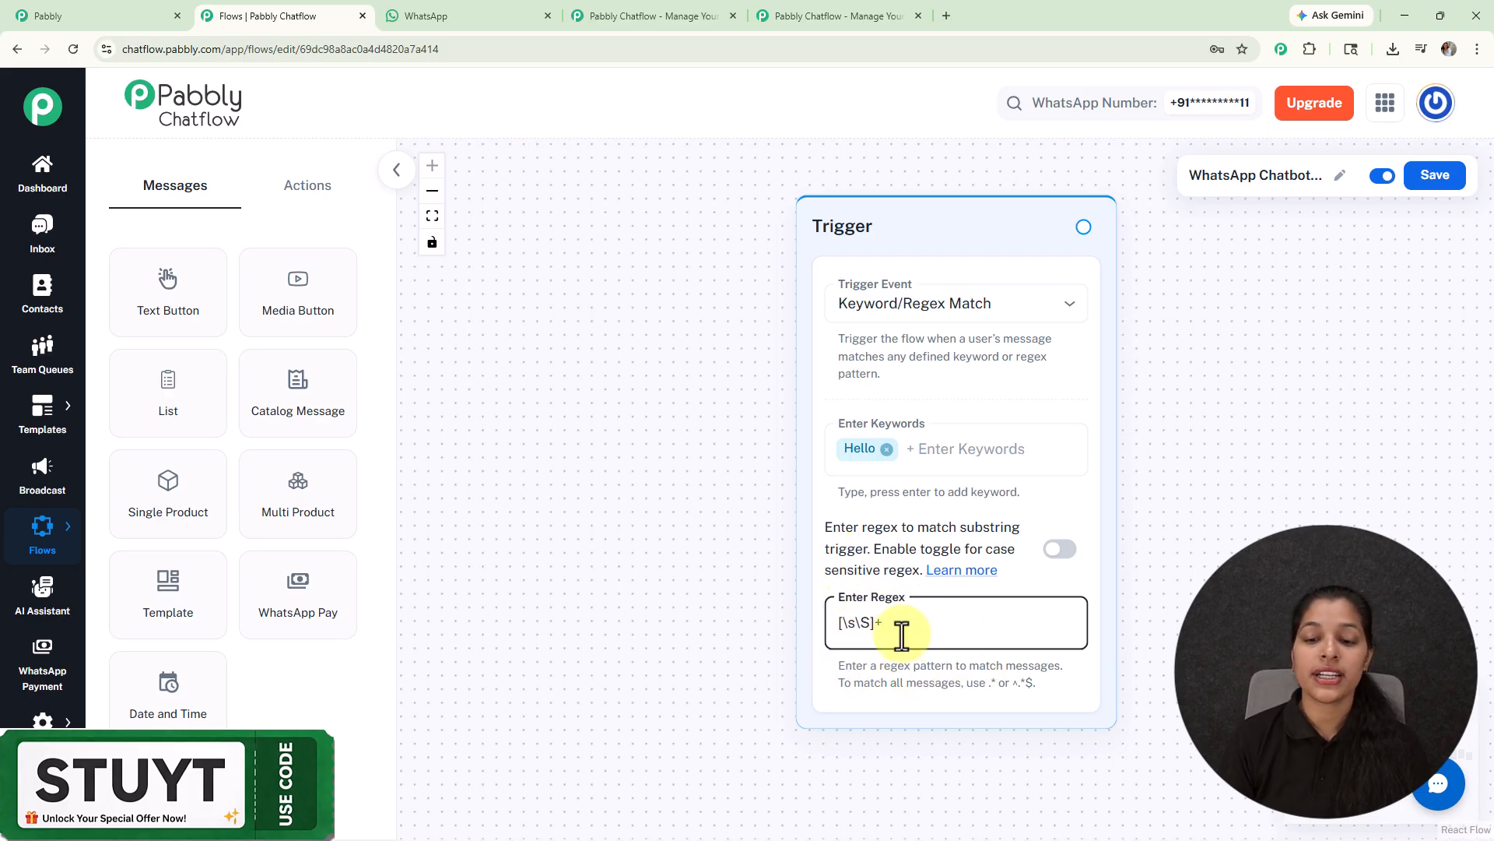
key(BackSpace)
key(BackSpace)
key(BackSpace)
key(BackSpace)
key(BackSpace)
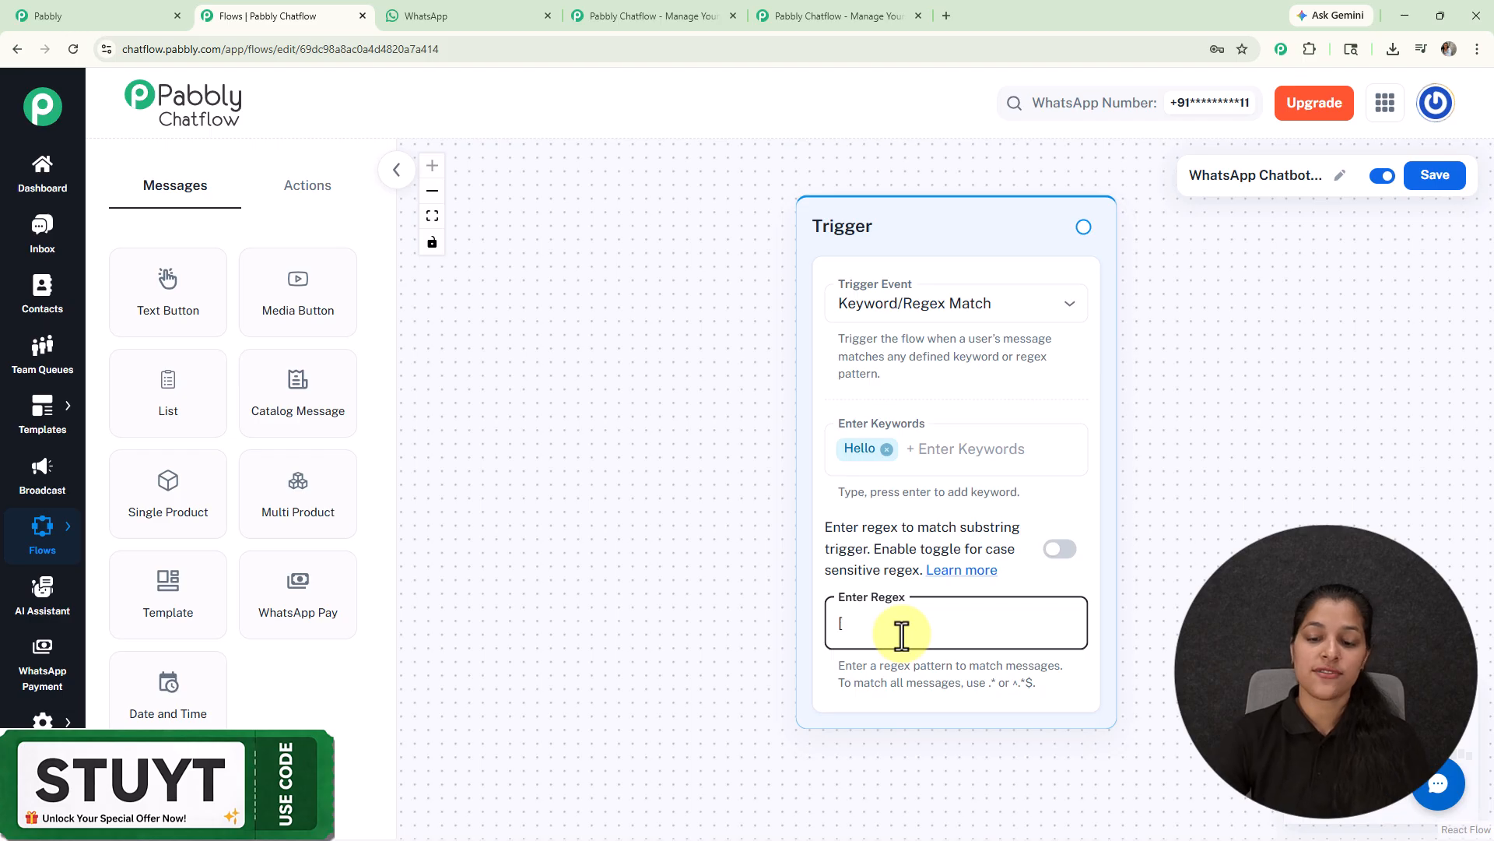
click(680, 509)
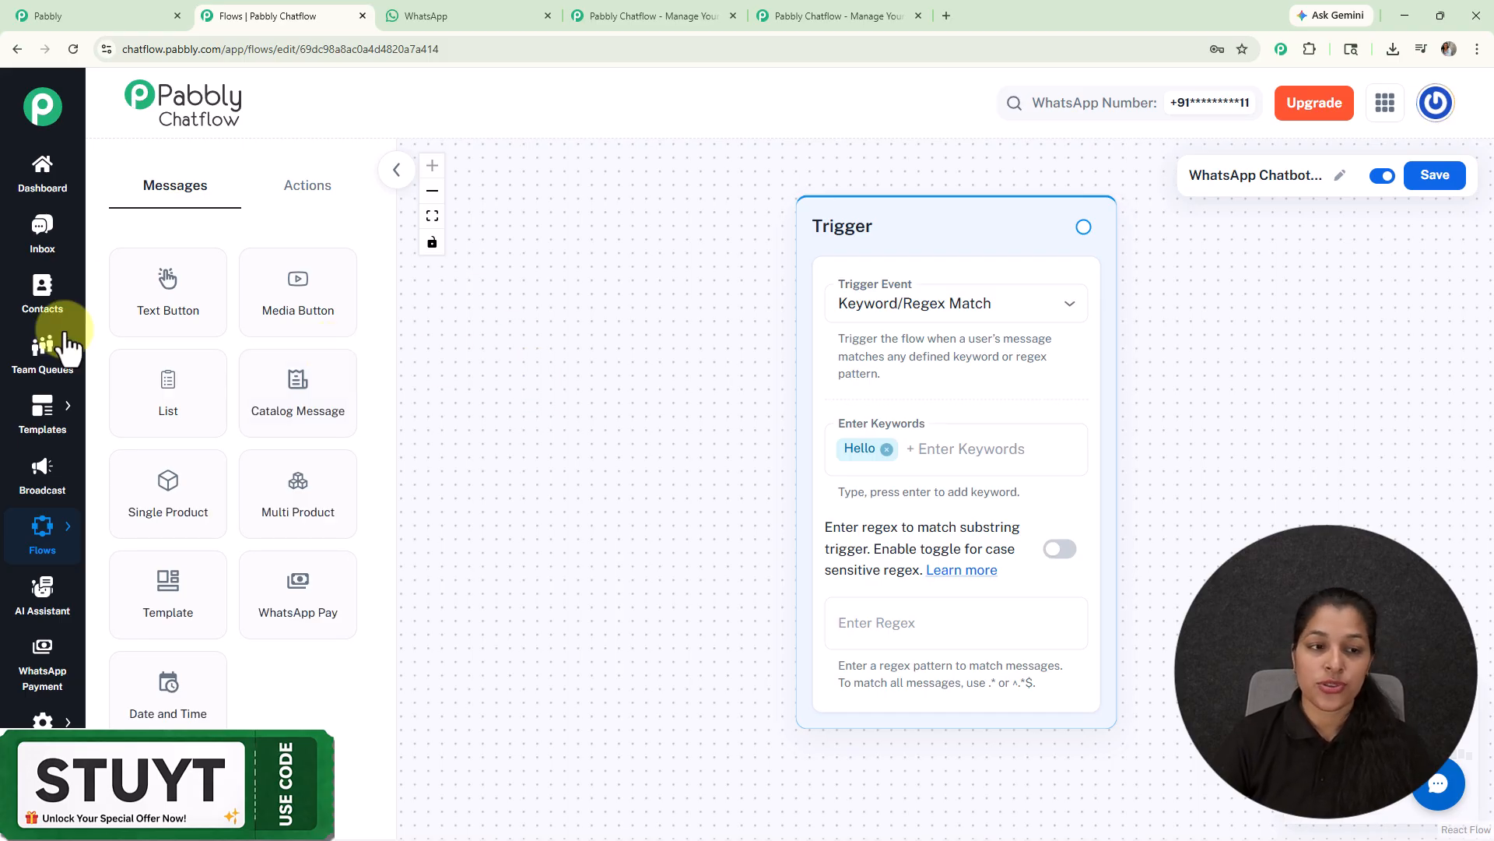
scroll(472, 470, down, 5)
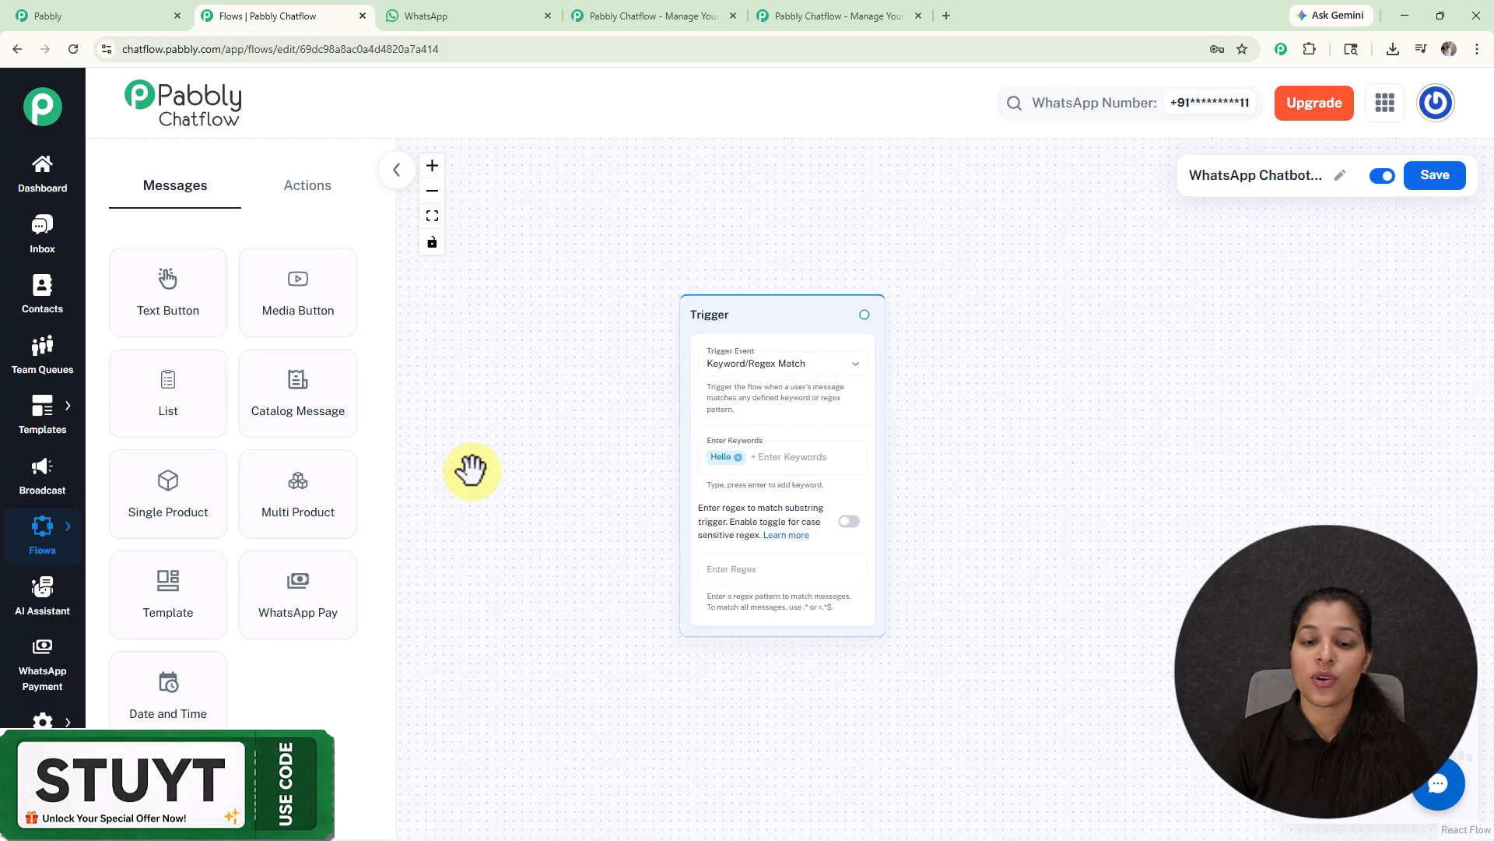
drag(887, 477, 963, 426)
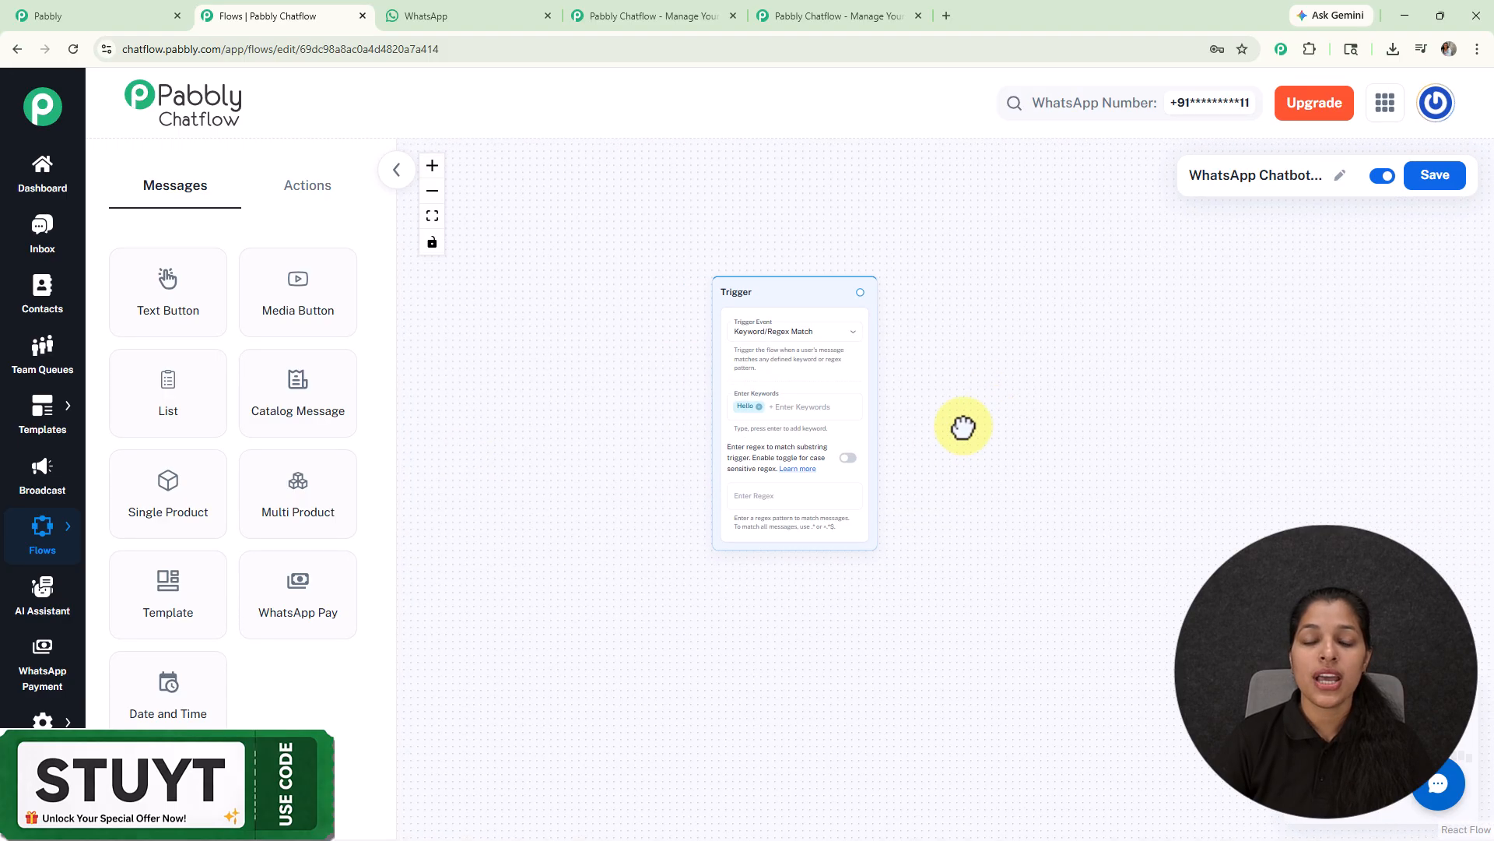
scroll(961, 424, up, 5)
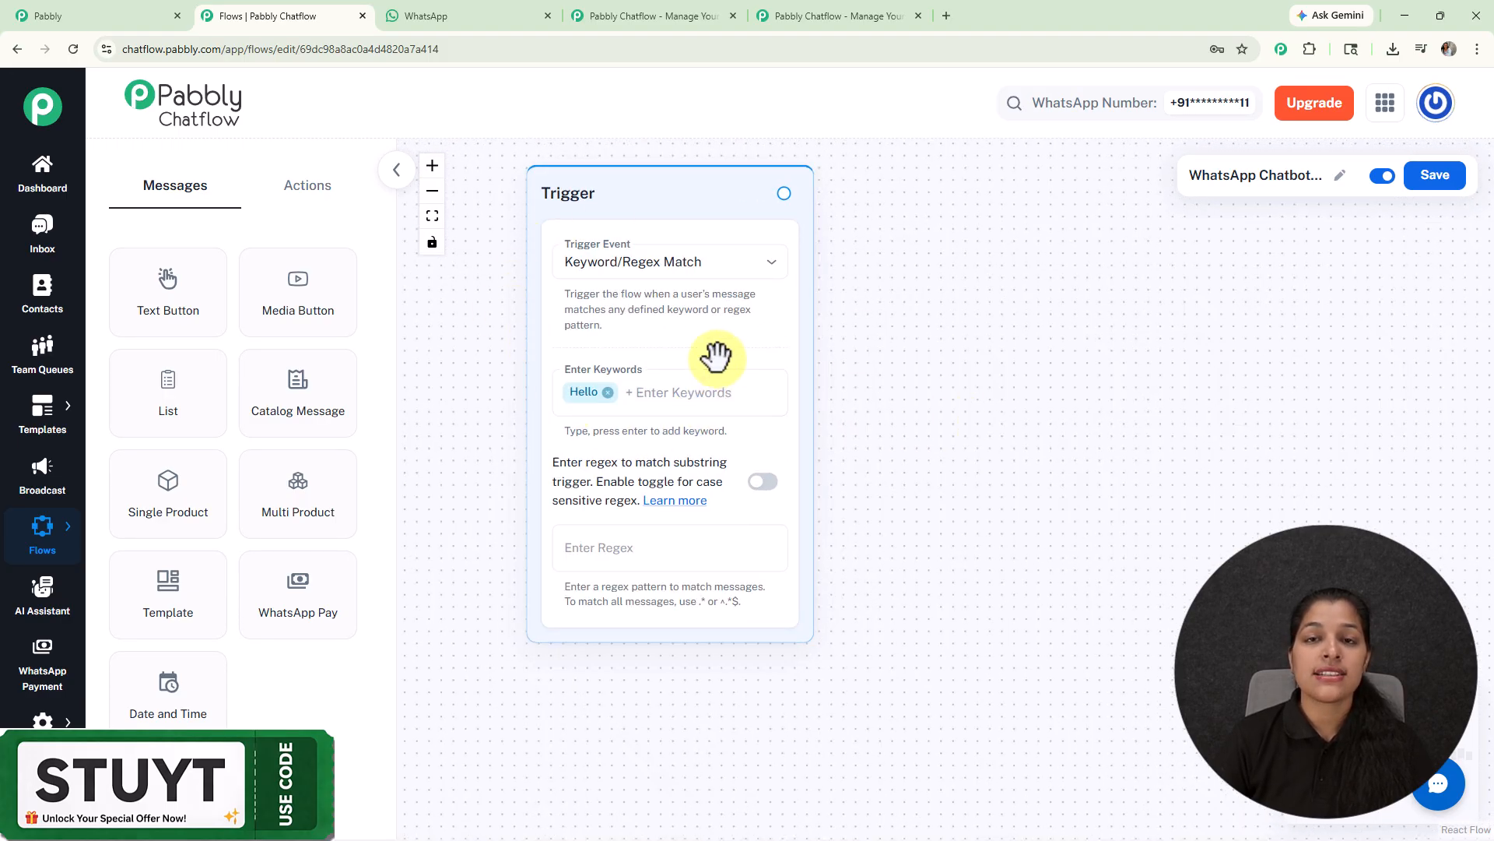
- Connect a Text Button message to the trigger with the text "Hello! 👋 Welcome to Beauty Salon" and "How can I help you today?"
drag(781, 194, 950, 343)
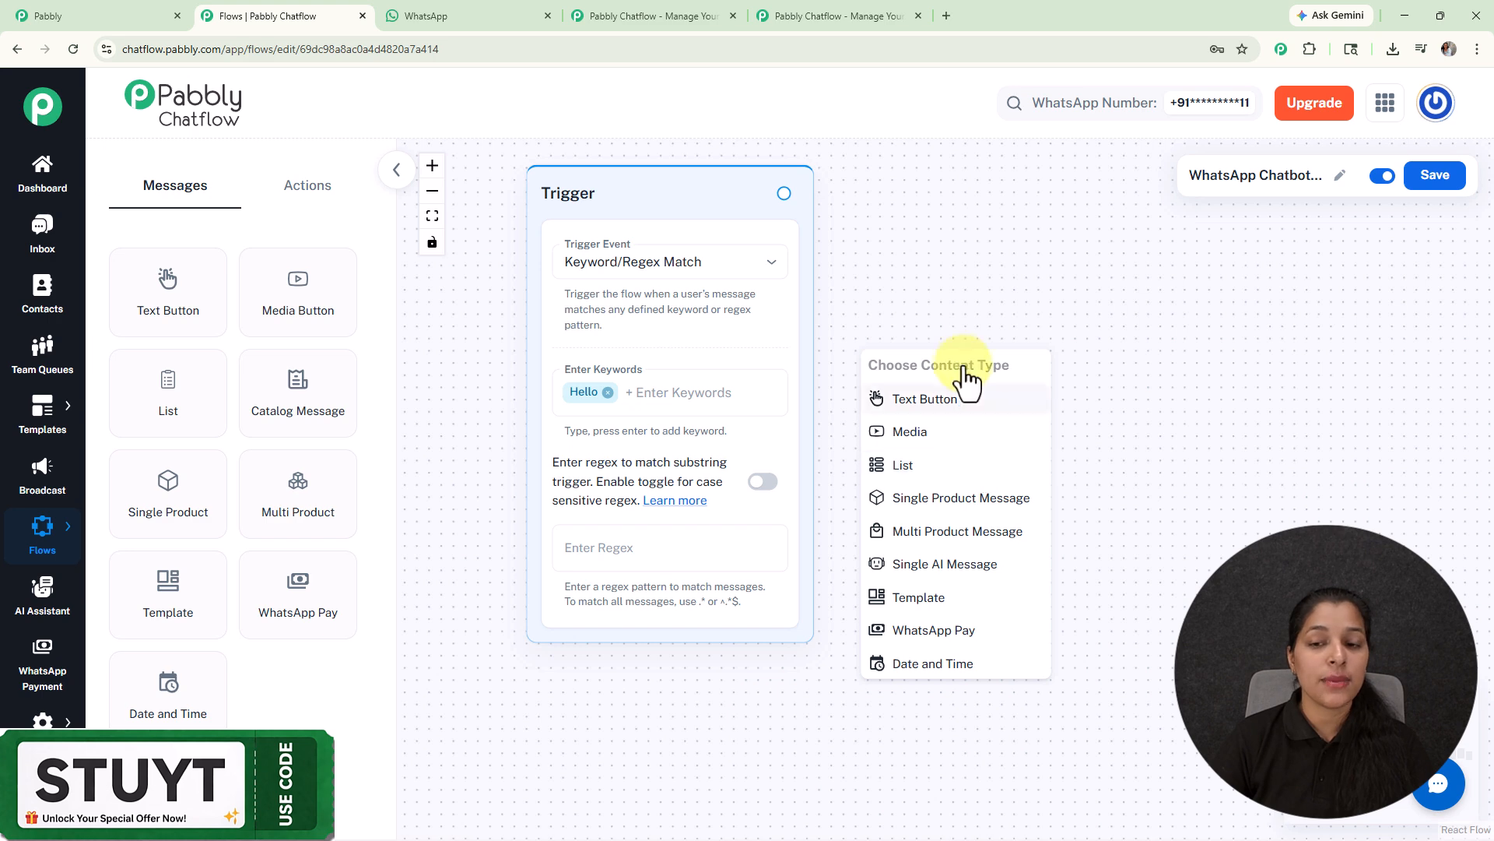
click(946, 402)
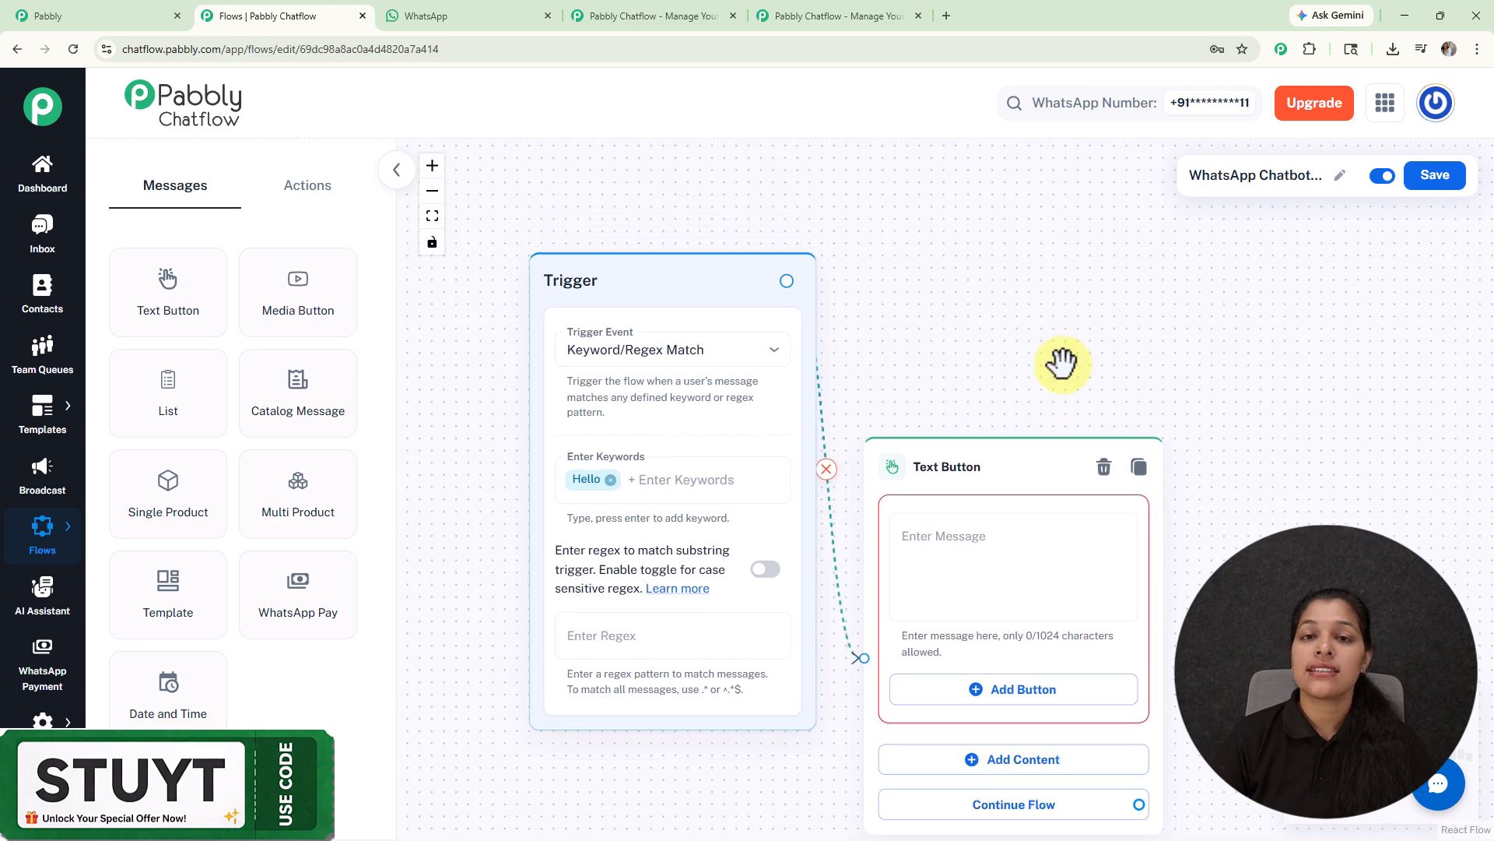
drag(998, 453, 990, 309)
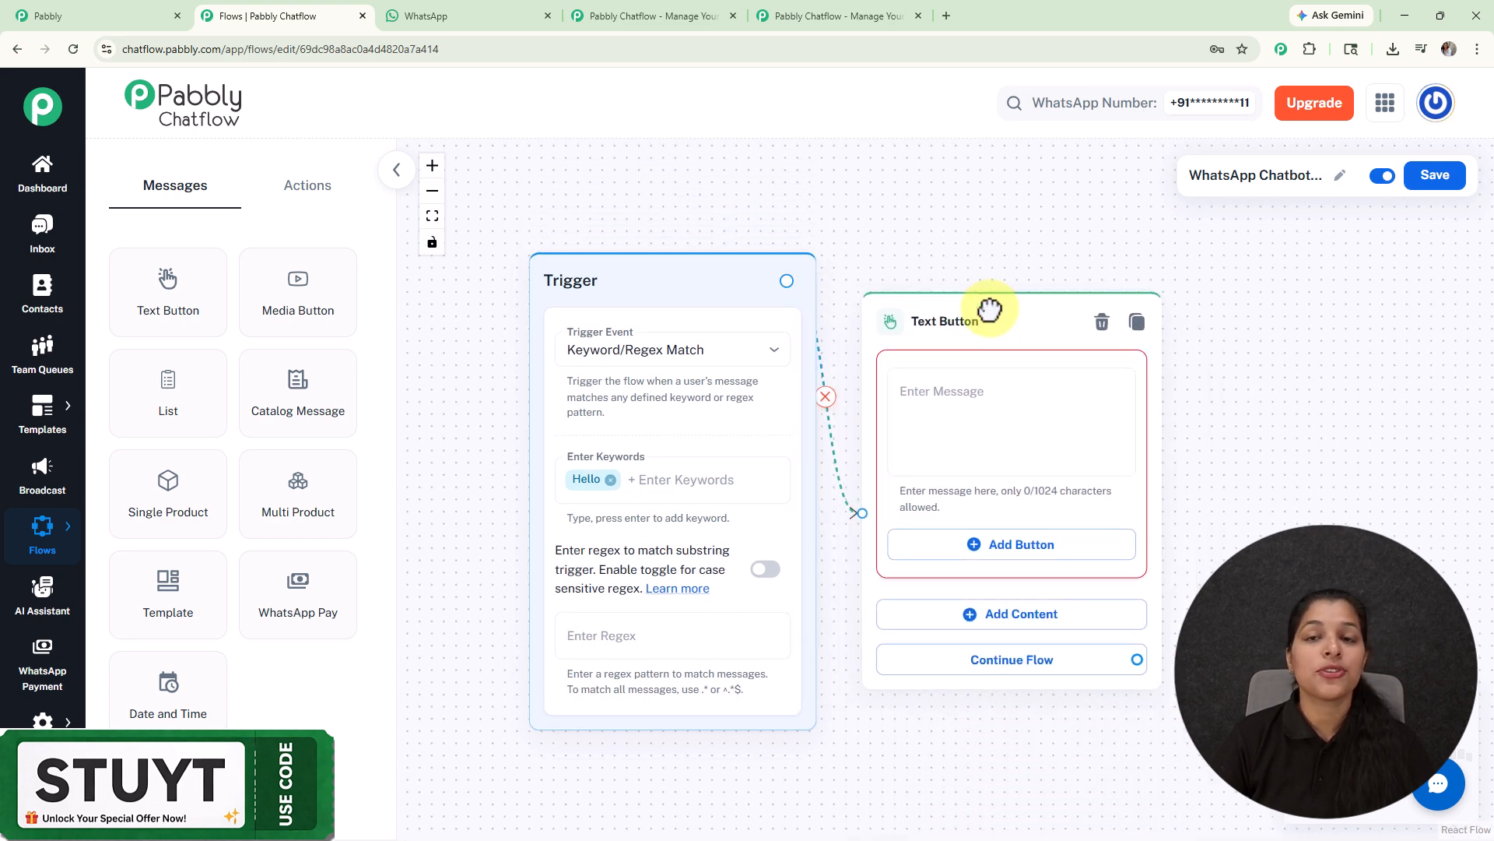
click(974, 413)
text(Hello! 👋 Welcome to Beauty Salon  How can I help you today?)
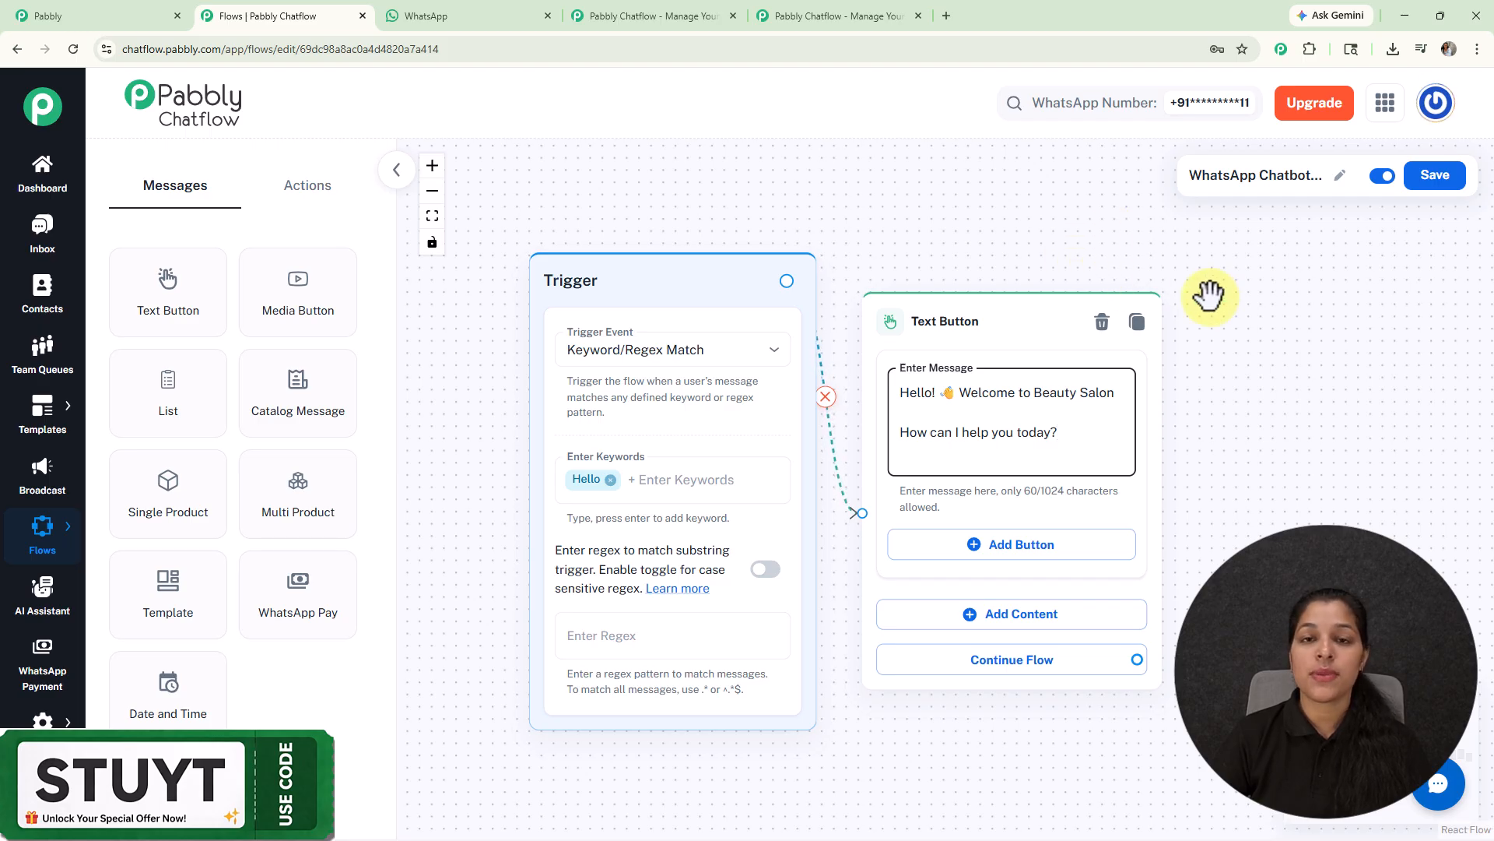
- Add a Quick Reply button named "View Services 💫" to the welcome message
click(968, 545)
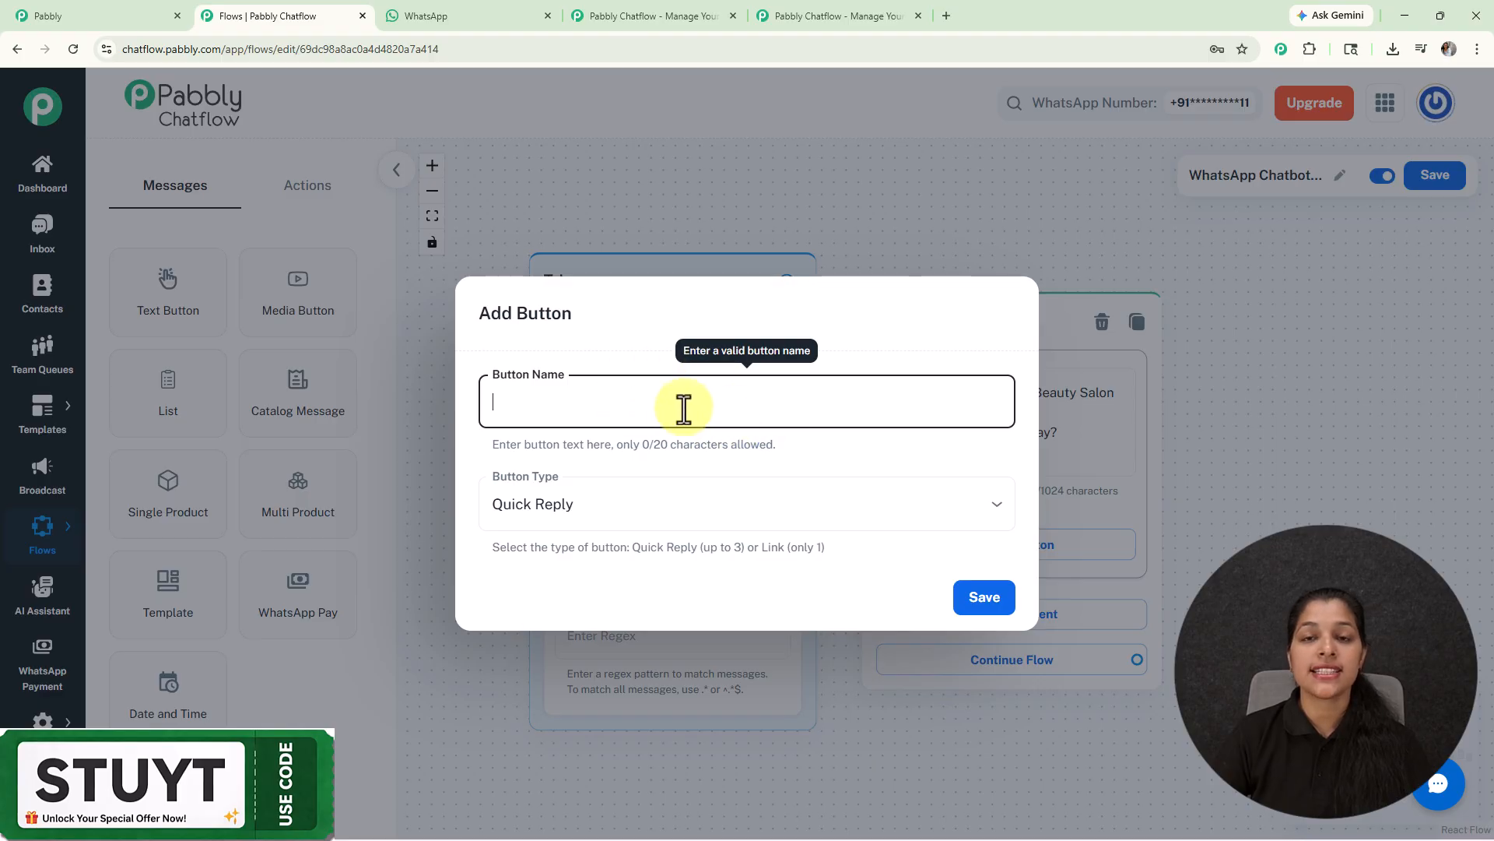
text(View Services 💫)
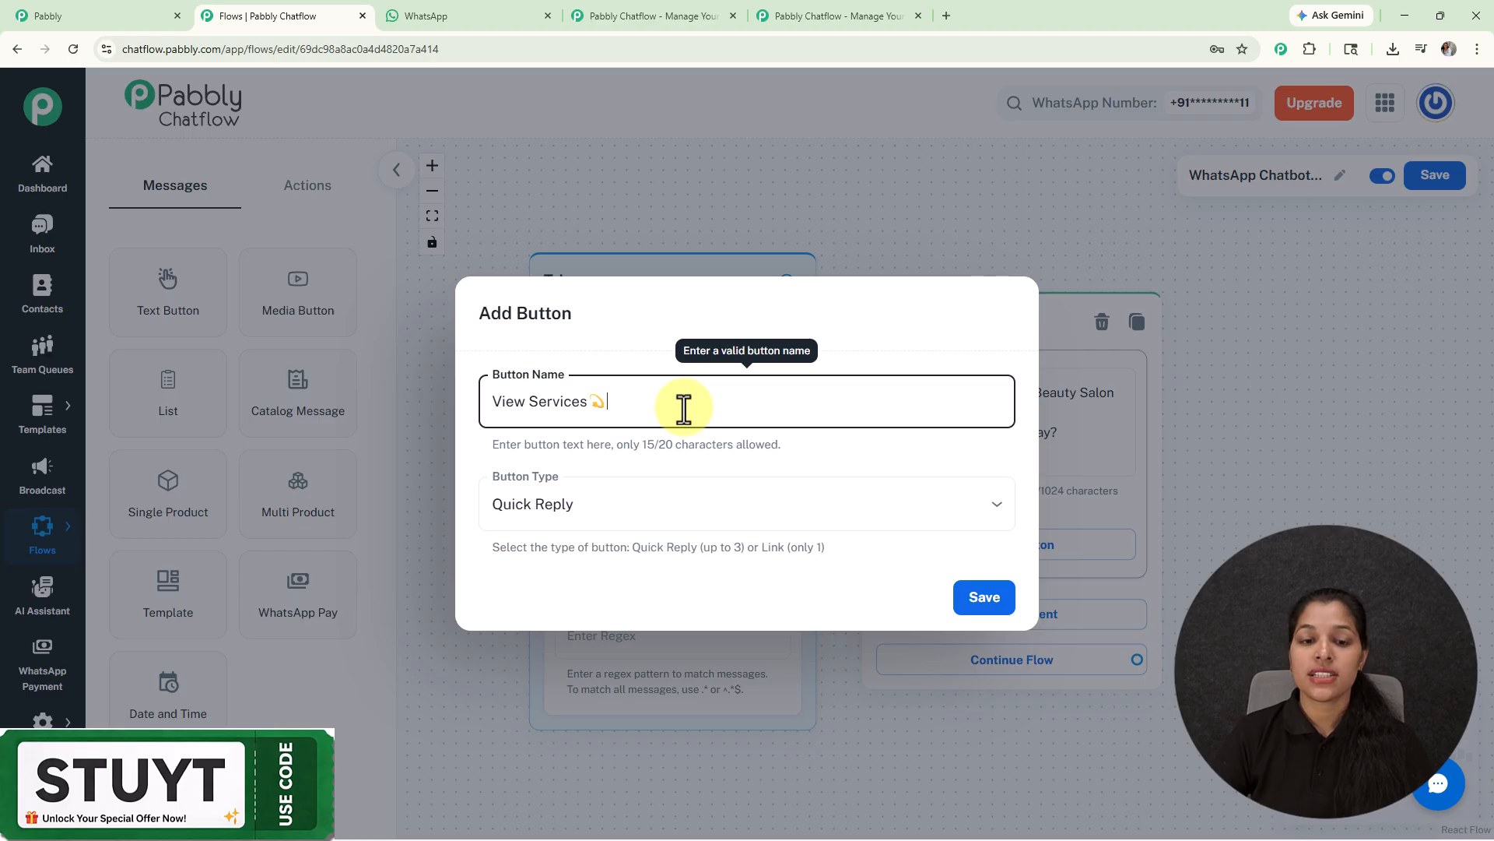
click(721, 502)
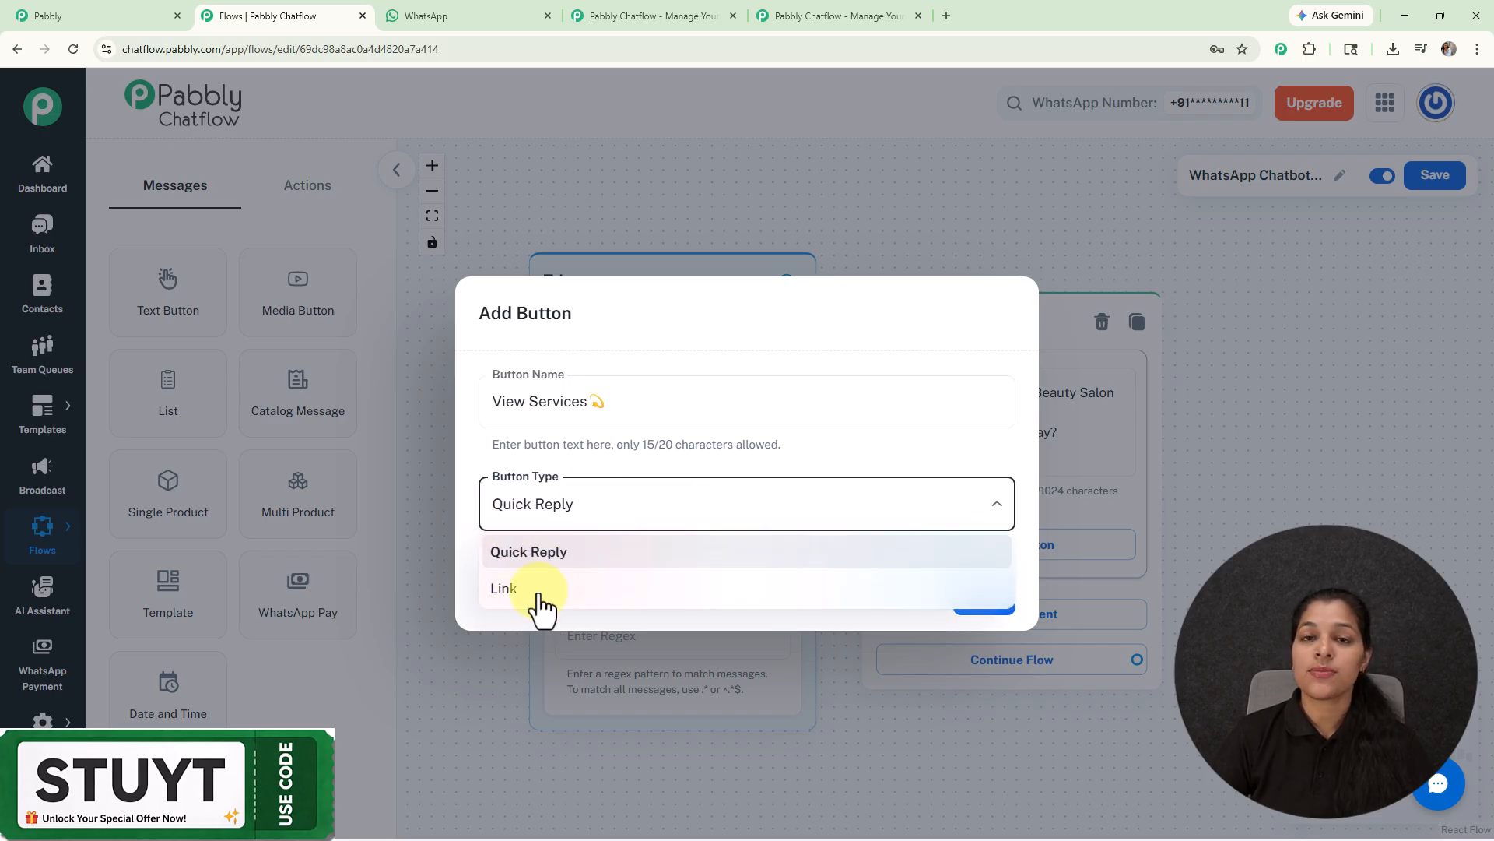
click(715, 471)
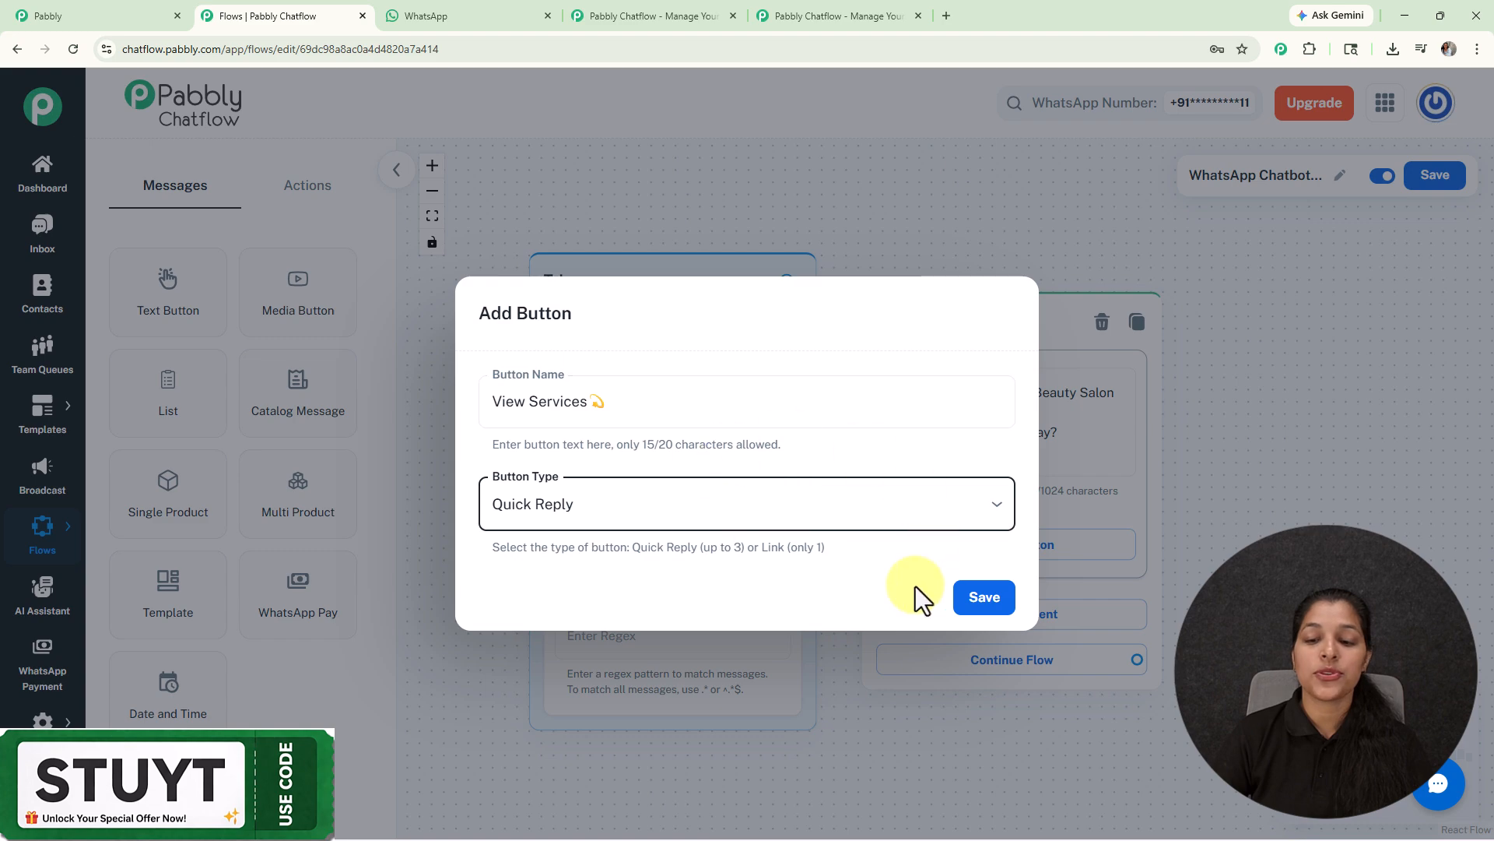
click(985, 597)
- Connect a List message to the View Services button and set its body to "Here are our top services 👇"
drag(1131, 394, 1094, 362)
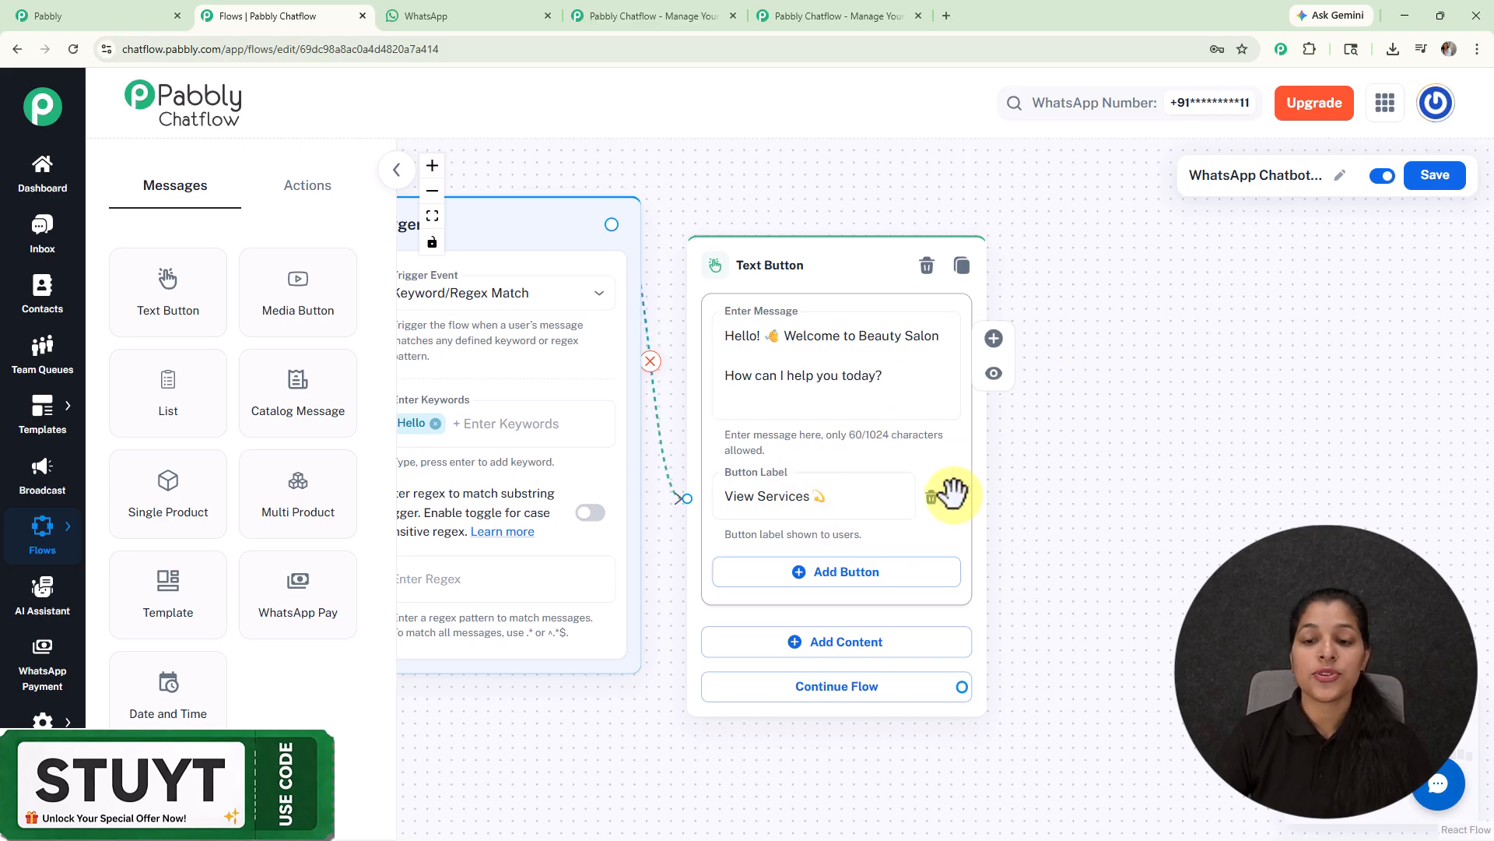
drag(960, 497, 1209, 296)
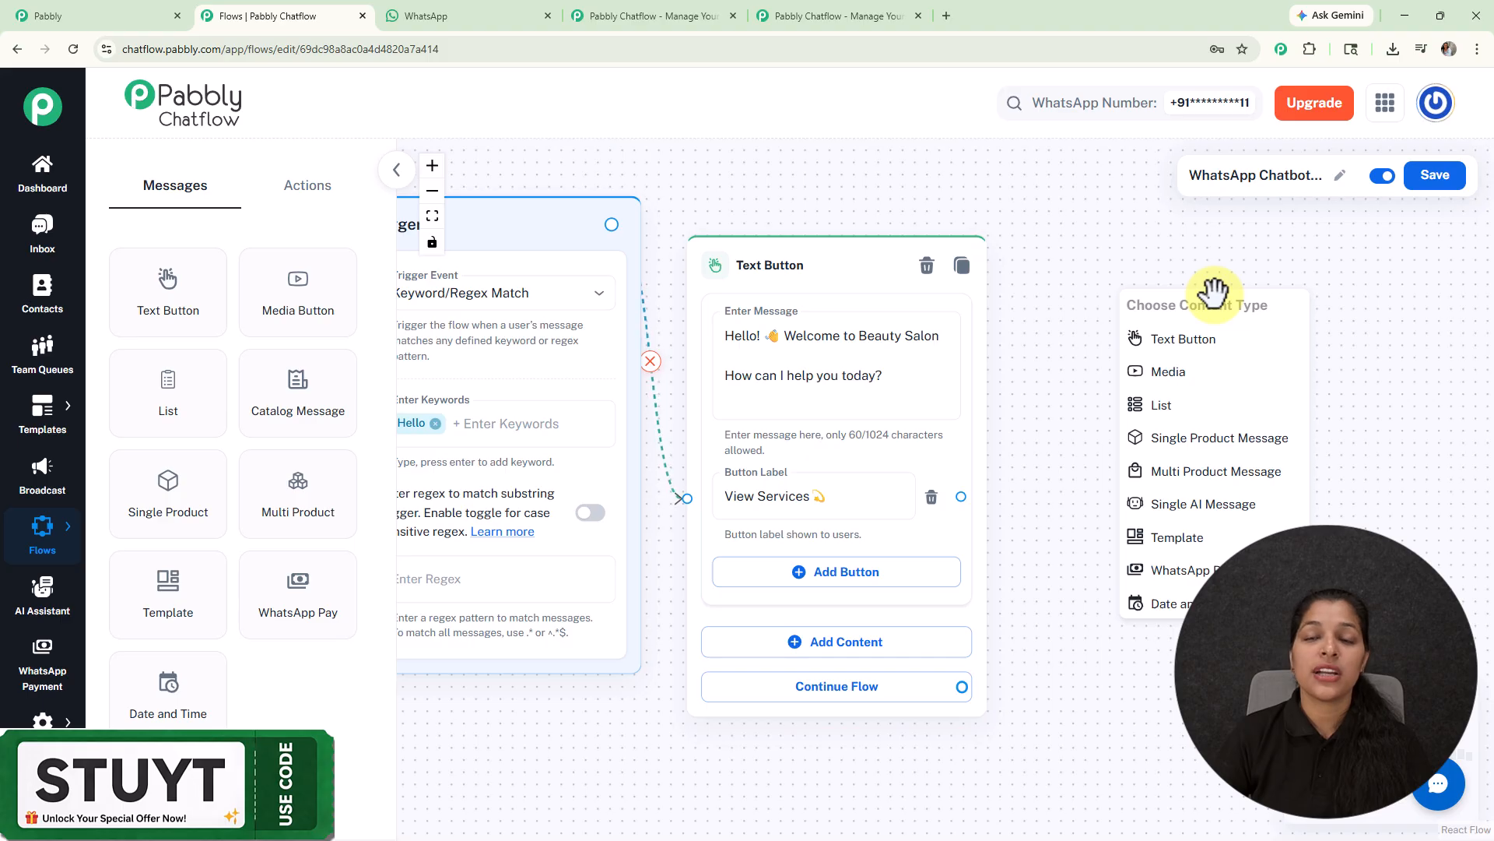
click(1161, 405)
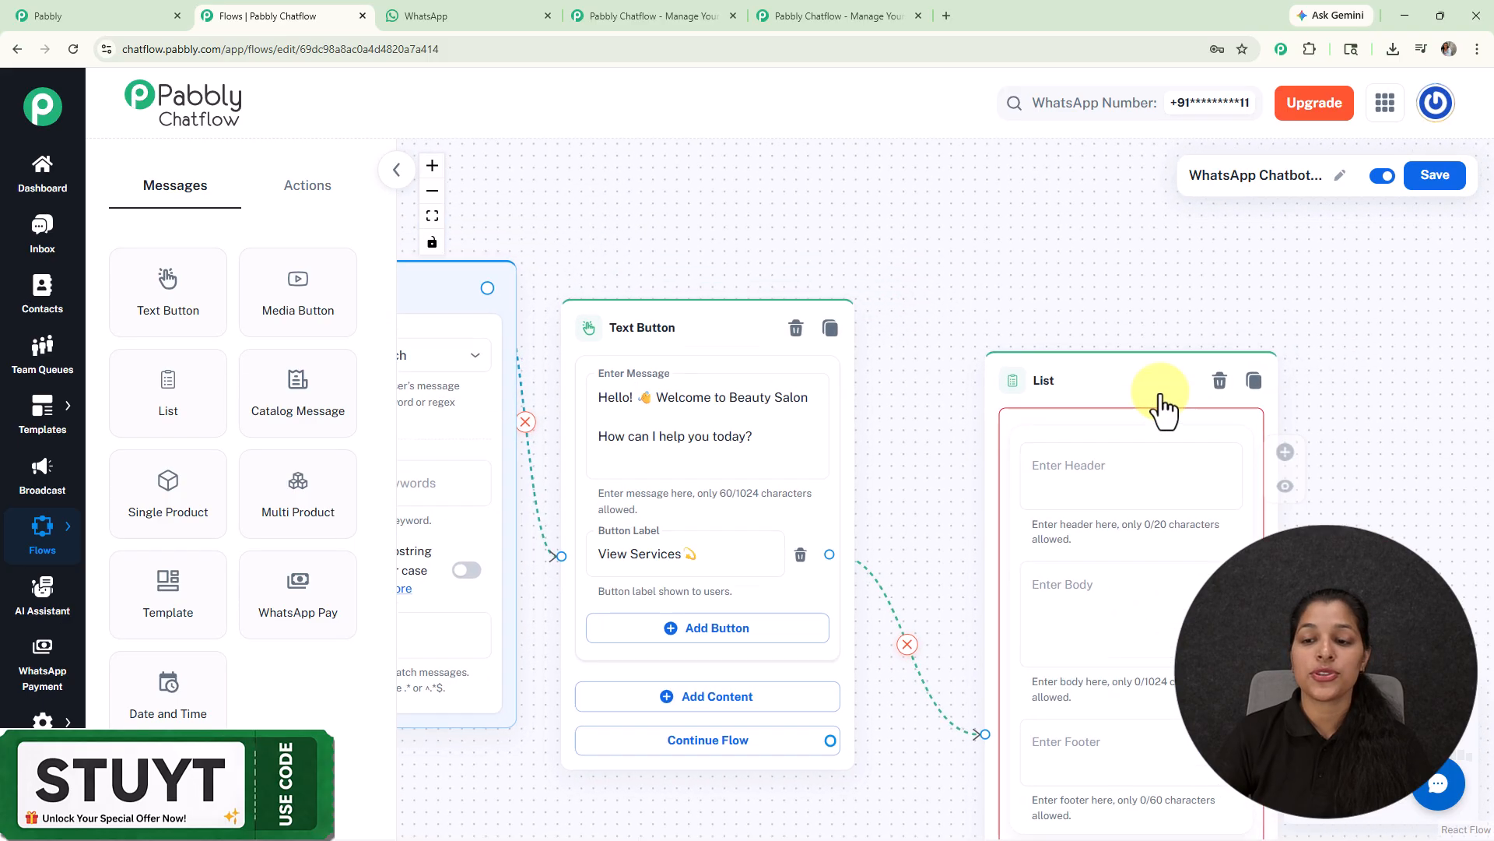
drag(1061, 403, 1035, 174)
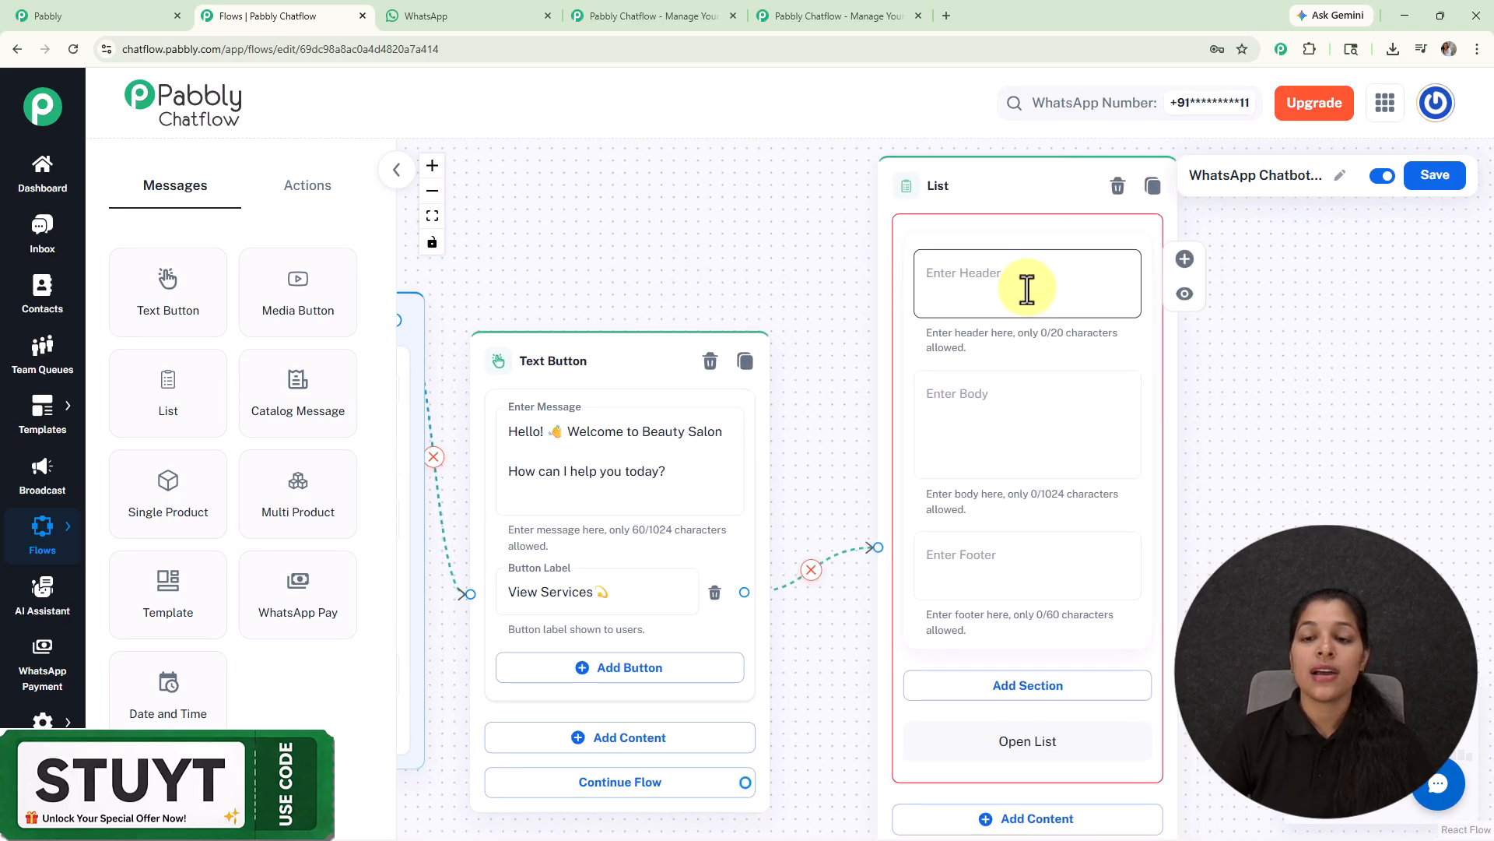
click(1039, 404)
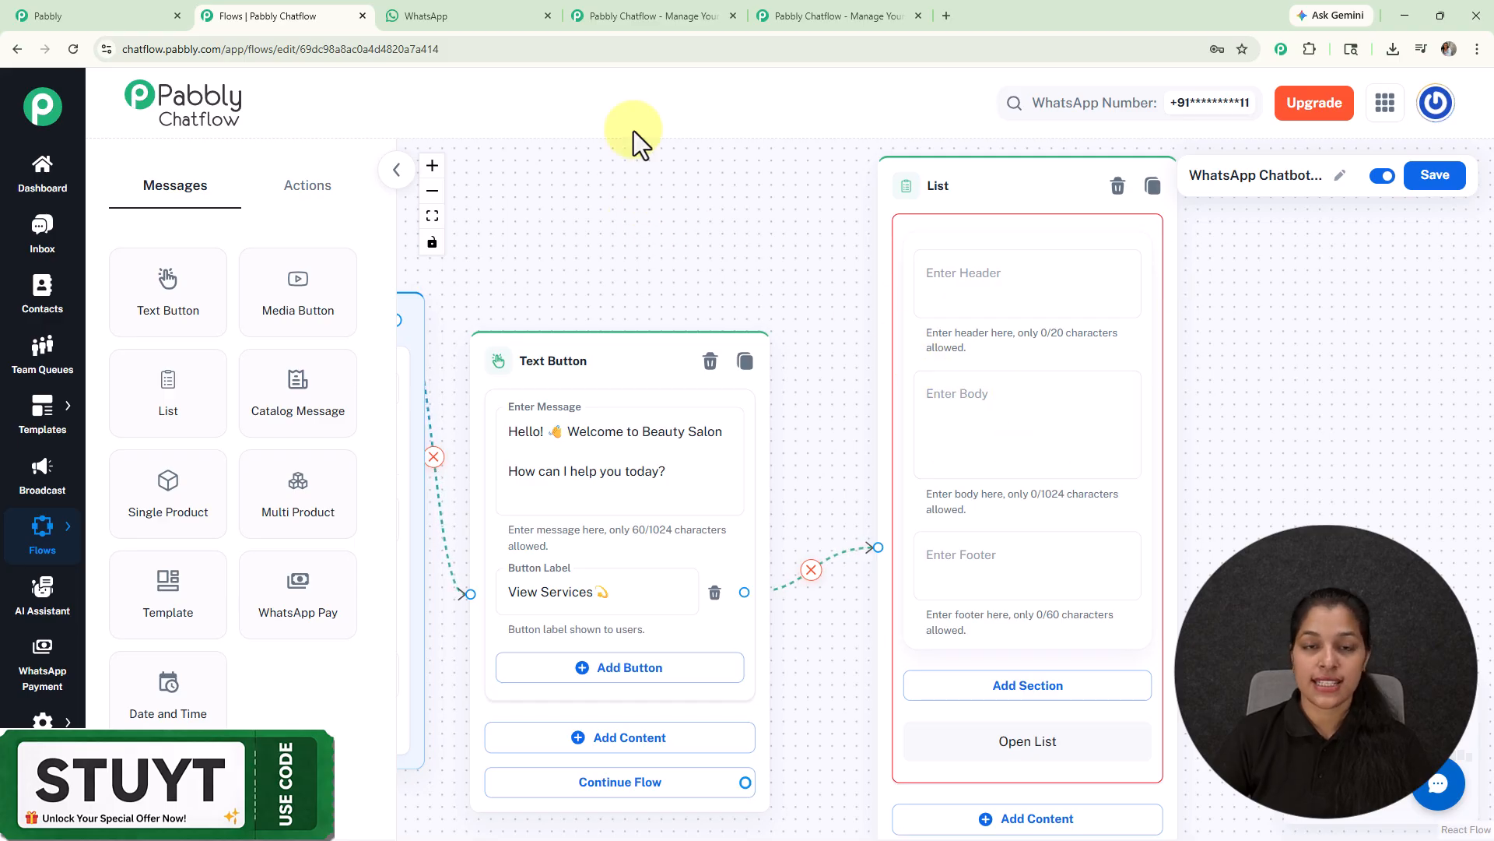
text(Here are our top services 👇)
- Add a section titled "Services" to the List message
drag(1193, 487, 1001, 361)
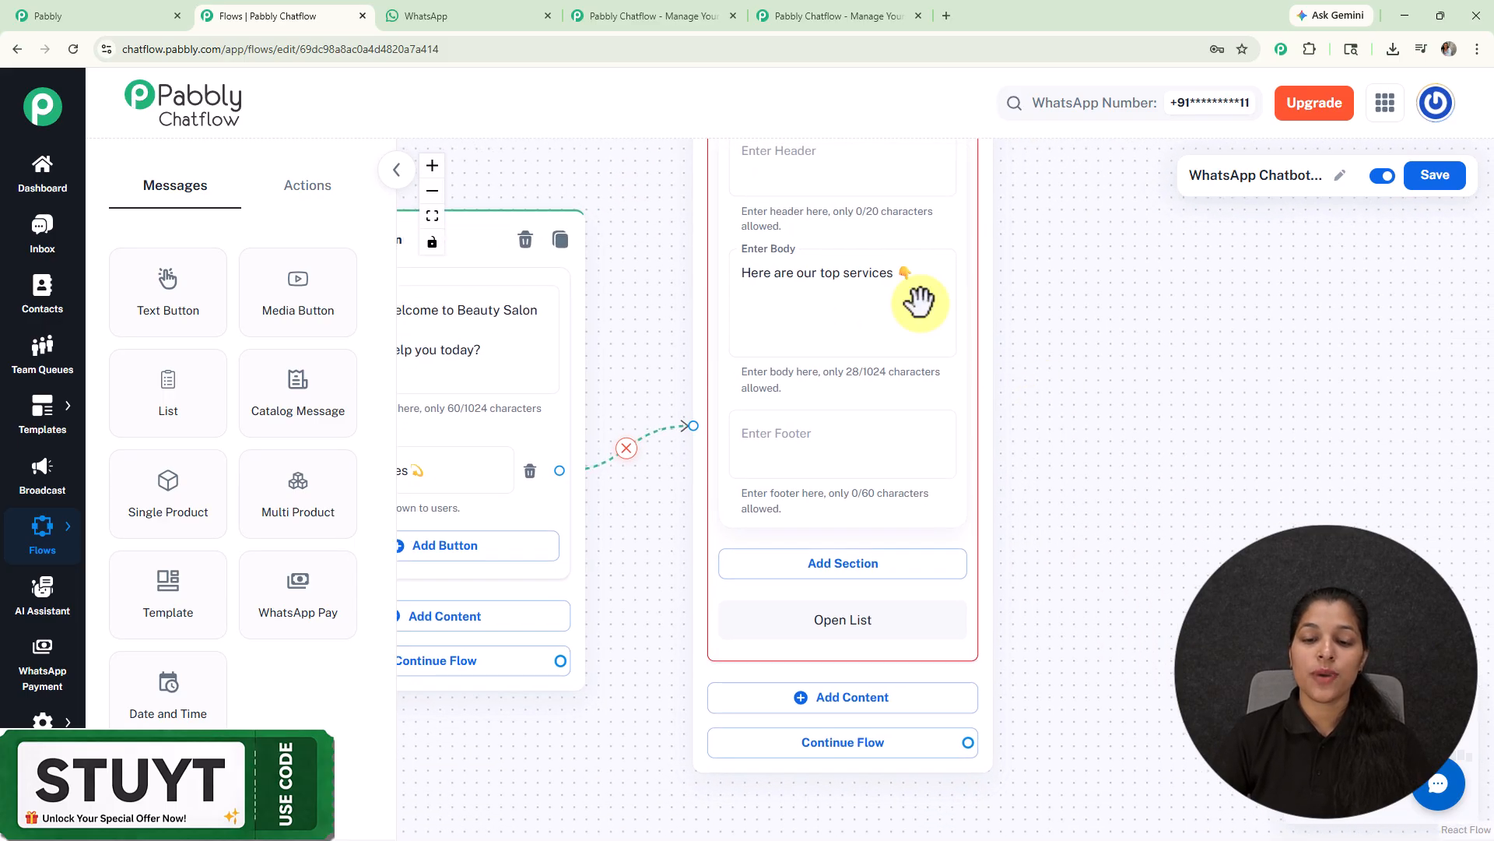
click(810, 566)
click(816, 600)
text(Services)
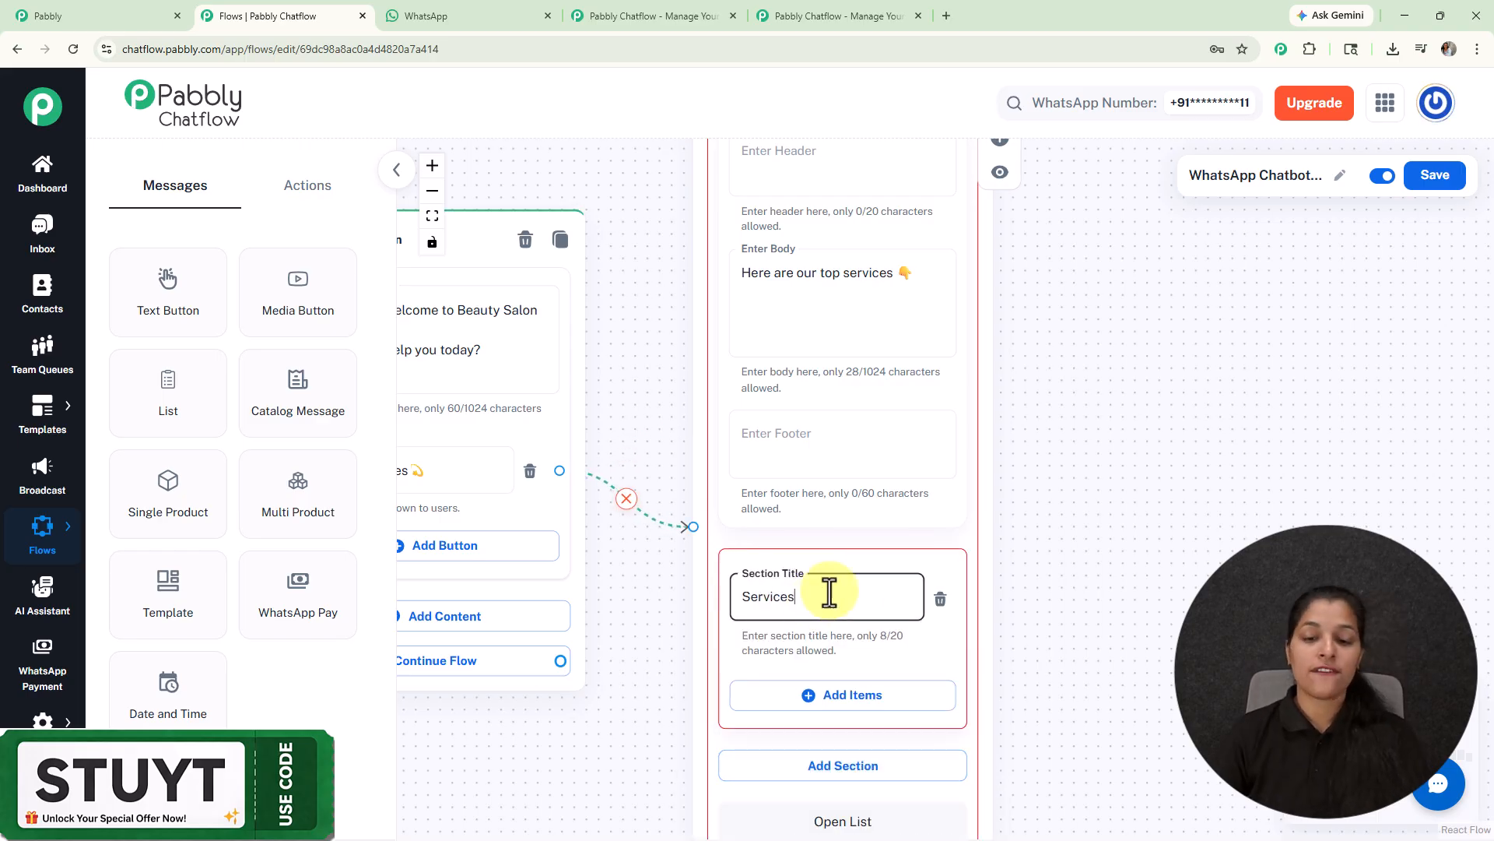
- Add an item titled "Haircut ✂️" to the Services section of the list
drag(1174, 570, 1098, 303)
scroll(1028, 337, up, 1)
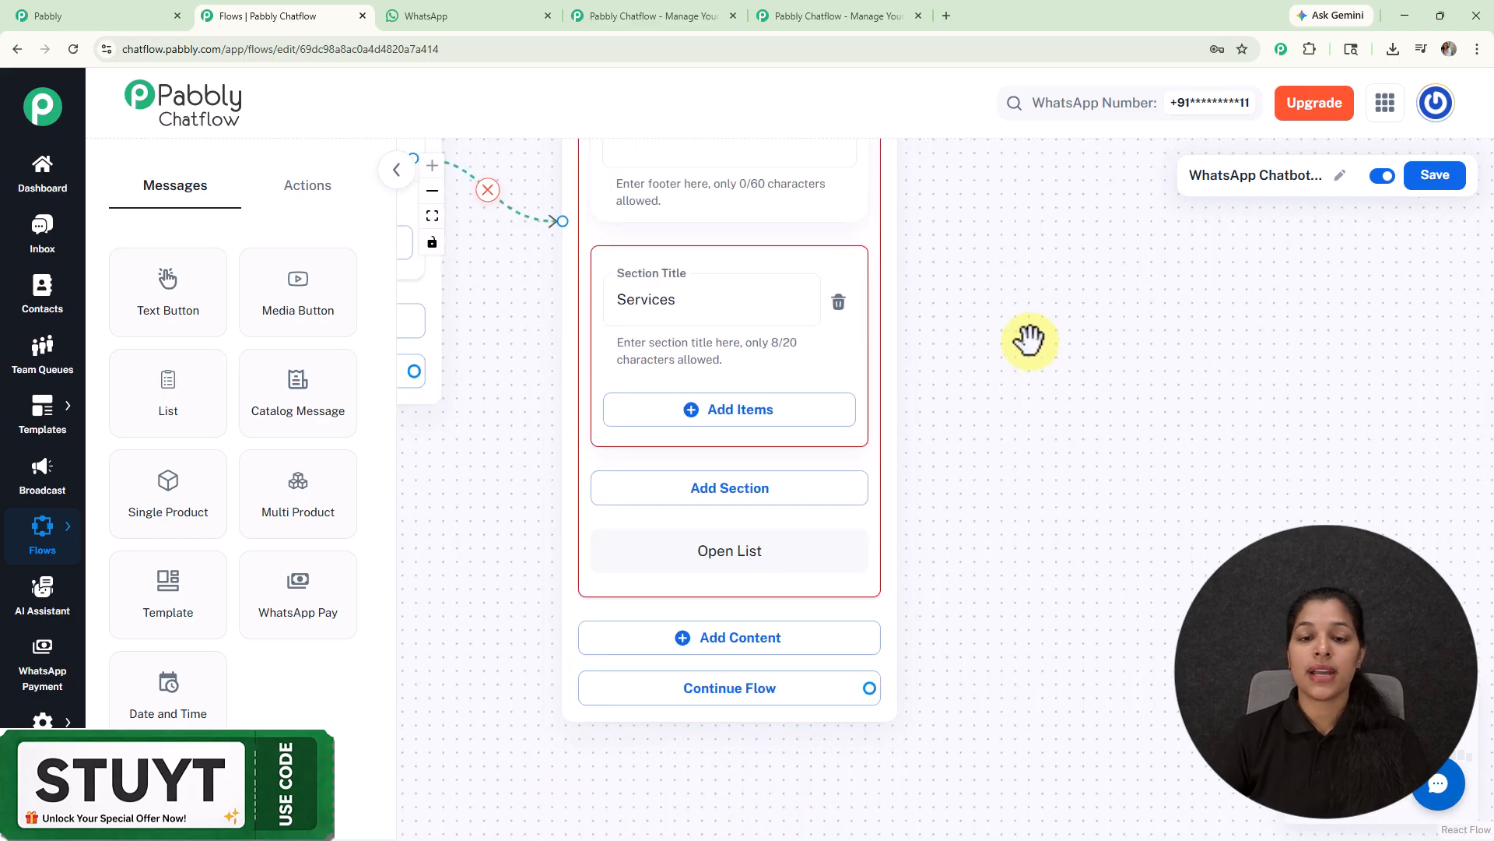
click(781, 413)
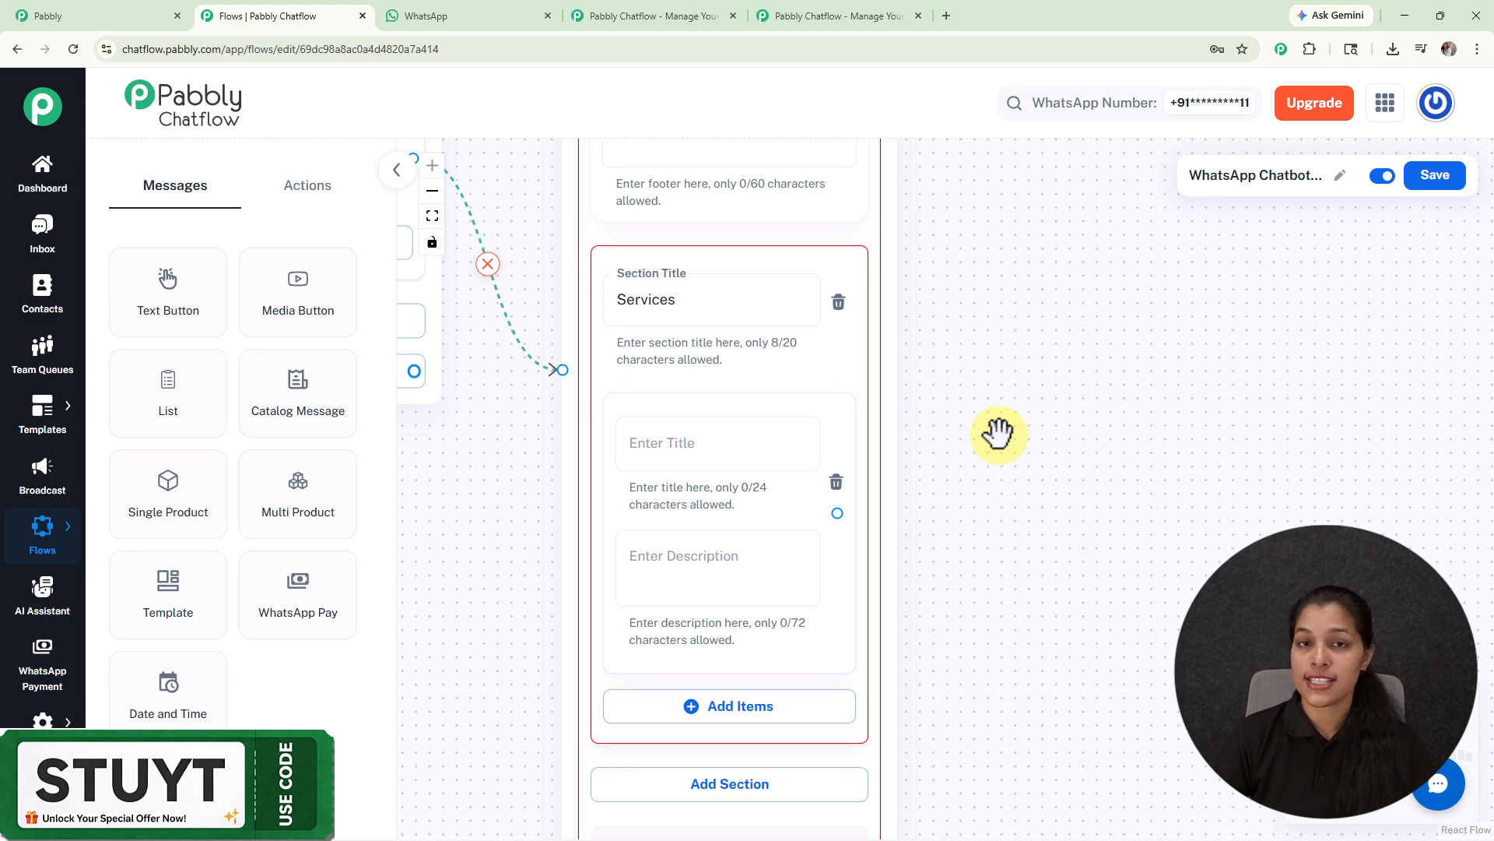
click(691, 450)
text(Haircut ✂️)
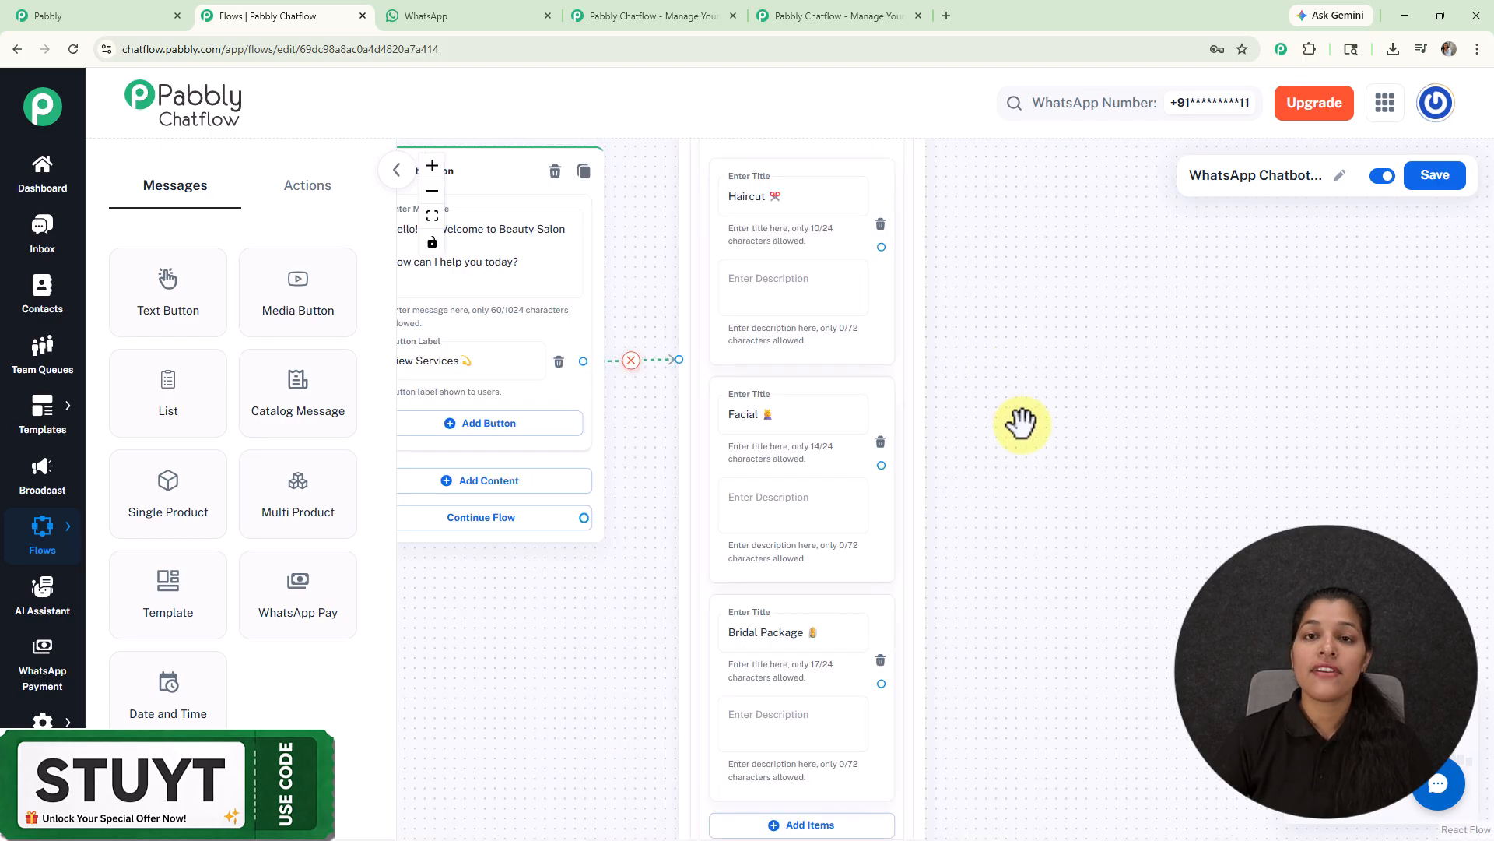
scroll(1022, 423, up, 2)
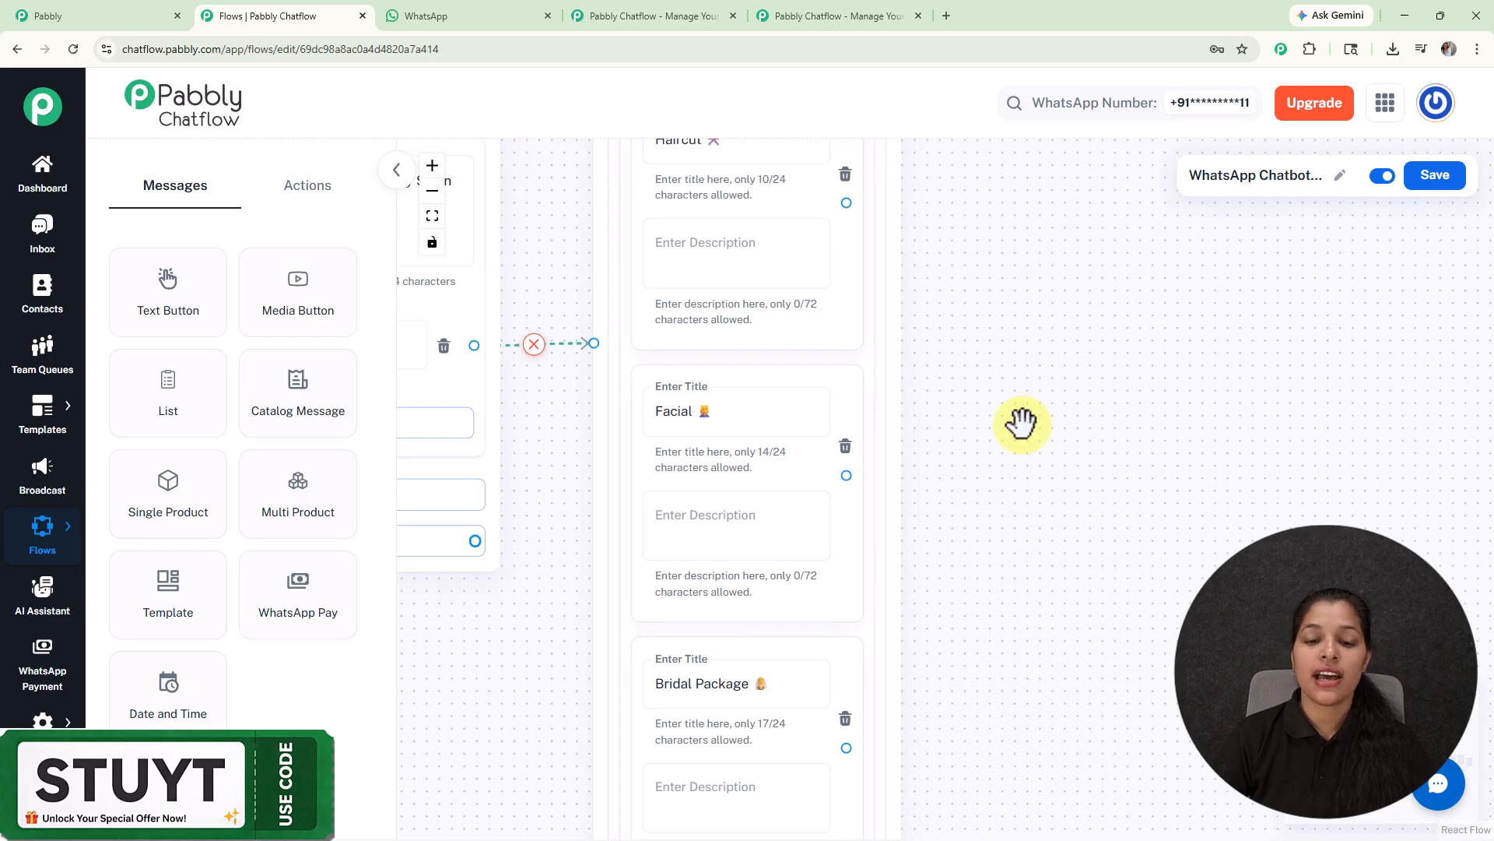
scroll(1022, 423, down, 2)
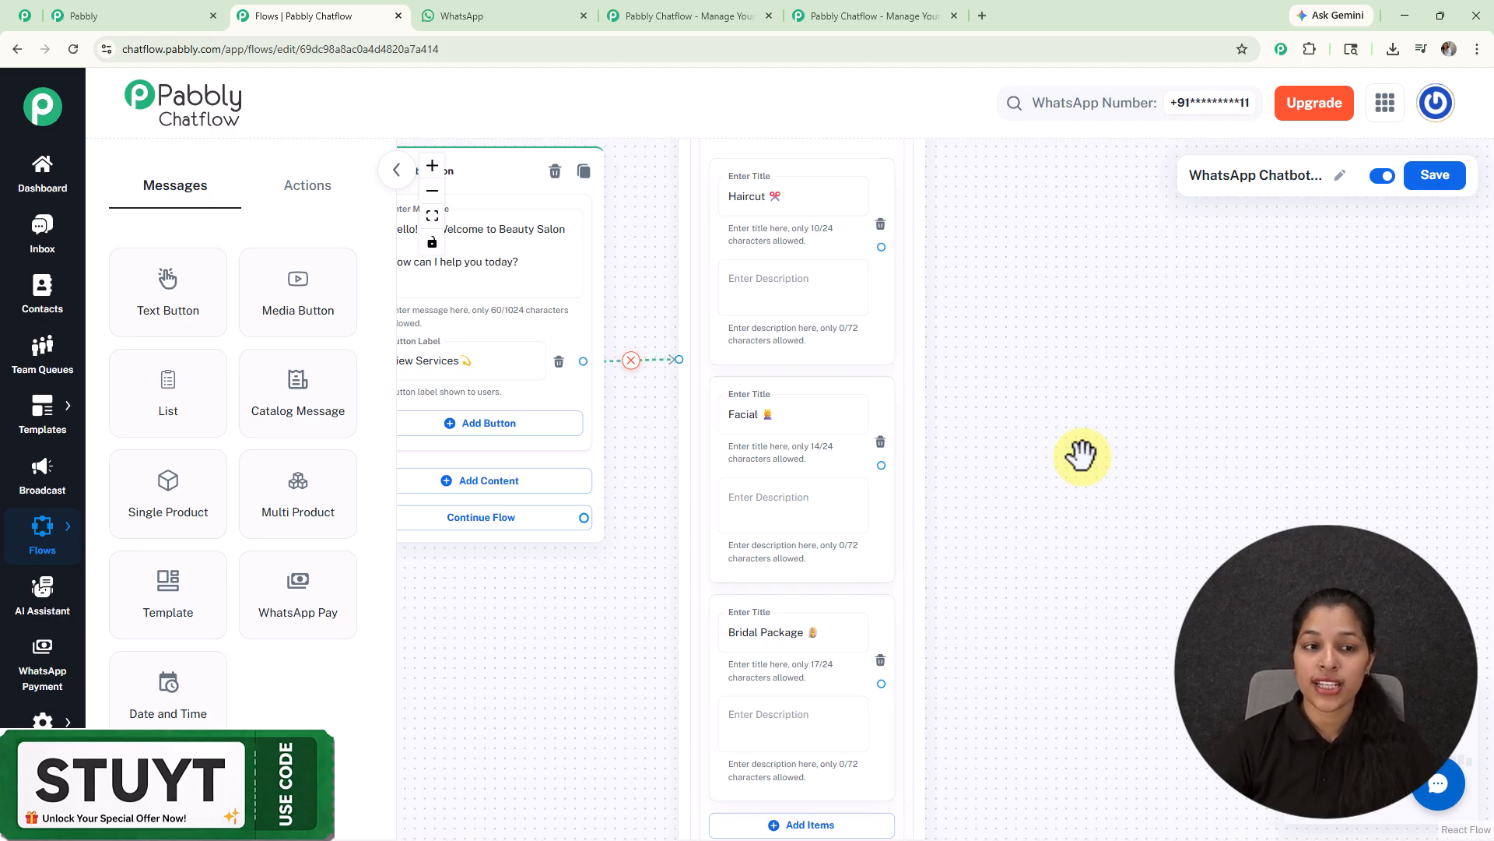
- Add a Set Custom Field action linked to the Haircut item and select service_type as its contact field
click(315, 193)
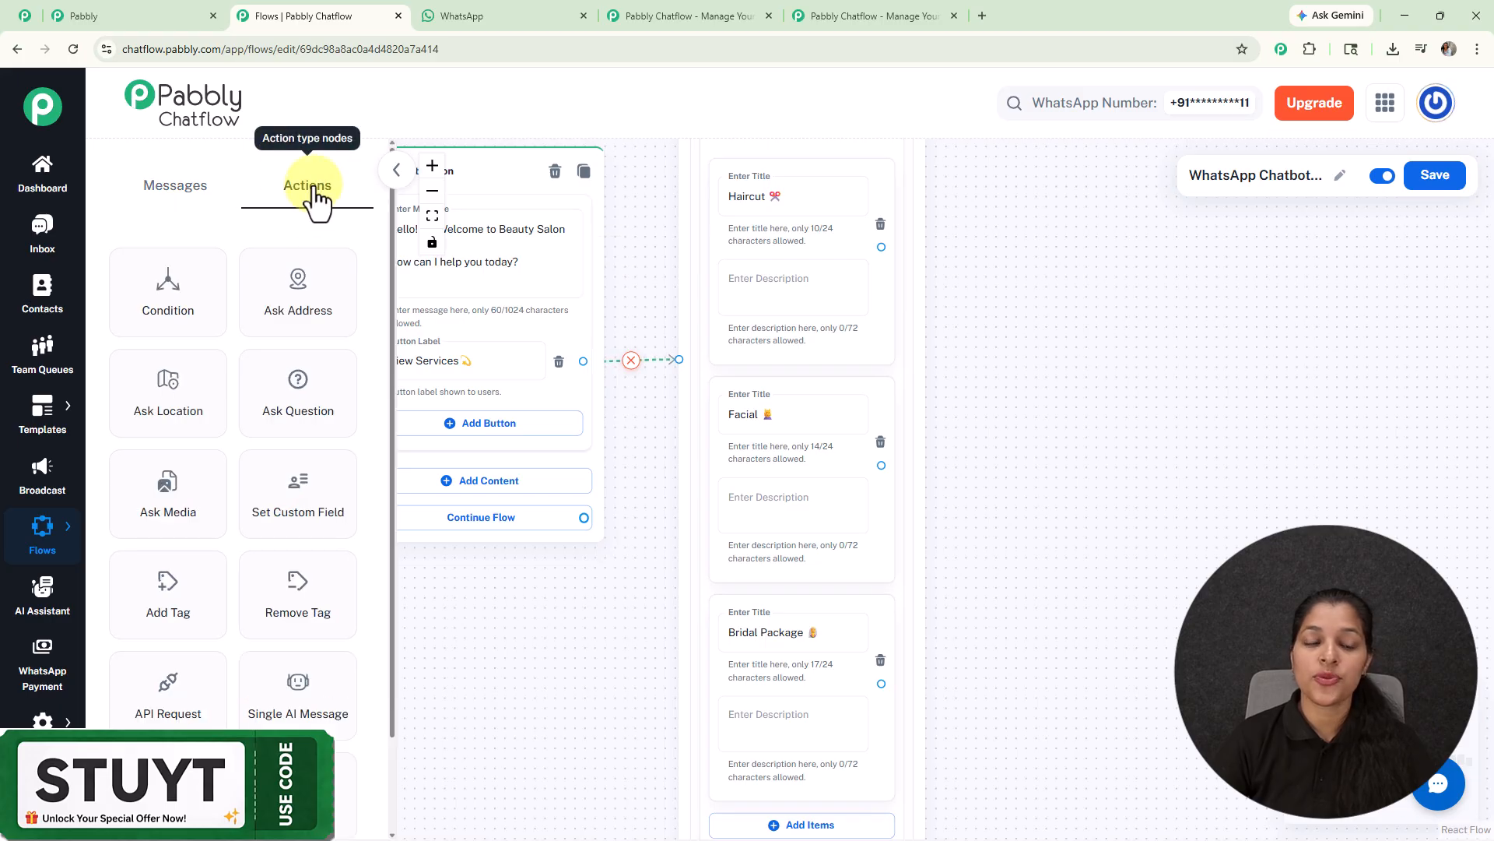
drag(286, 509, 894, 293)
drag(777, 404, 860, 412)
click(941, 367)
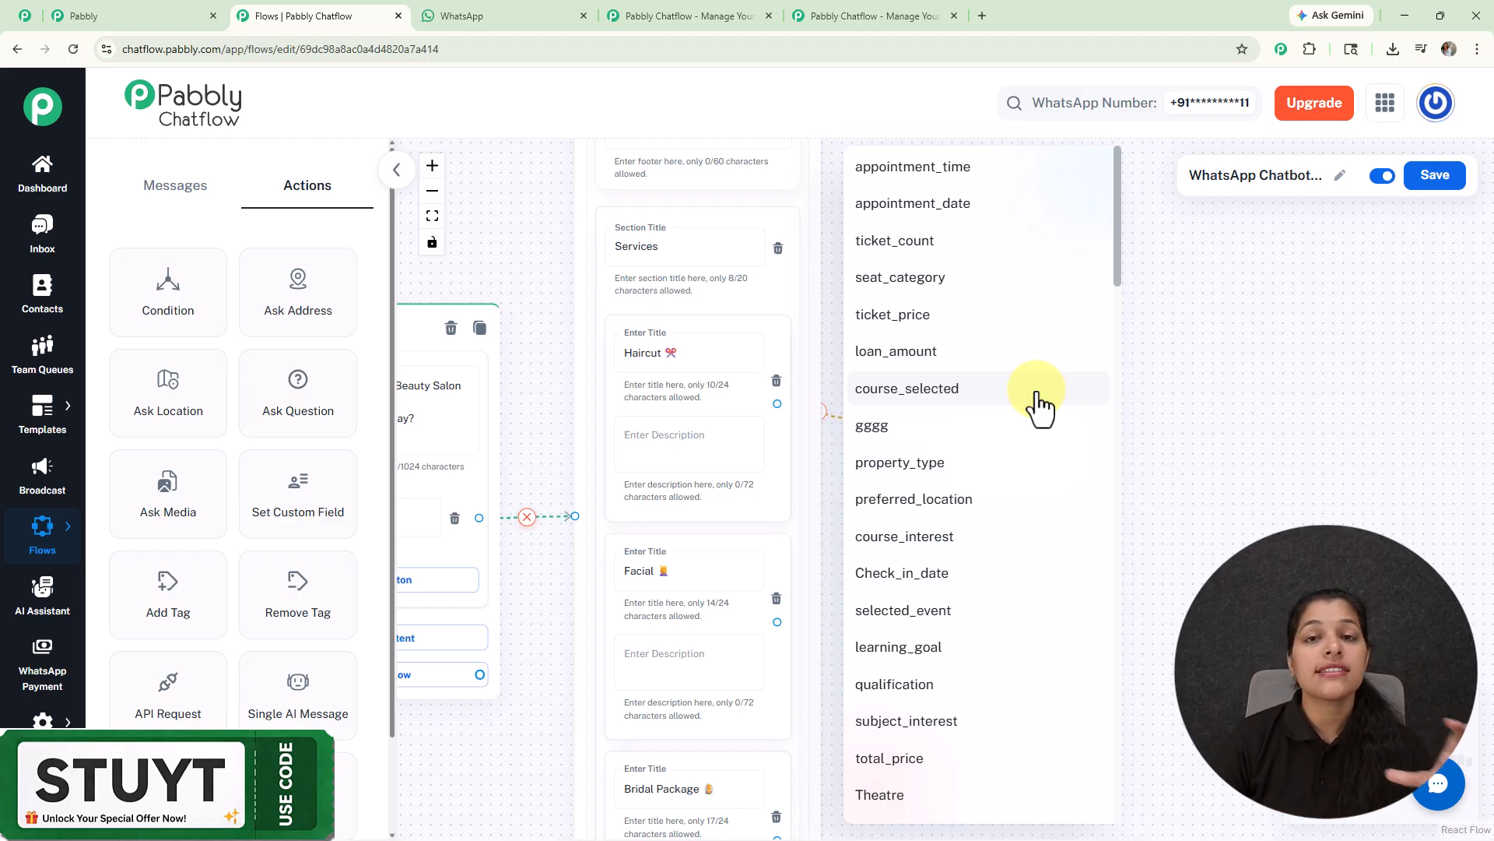
scroll(952, 465, down, 4)
scroll(951, 465, down, 15)
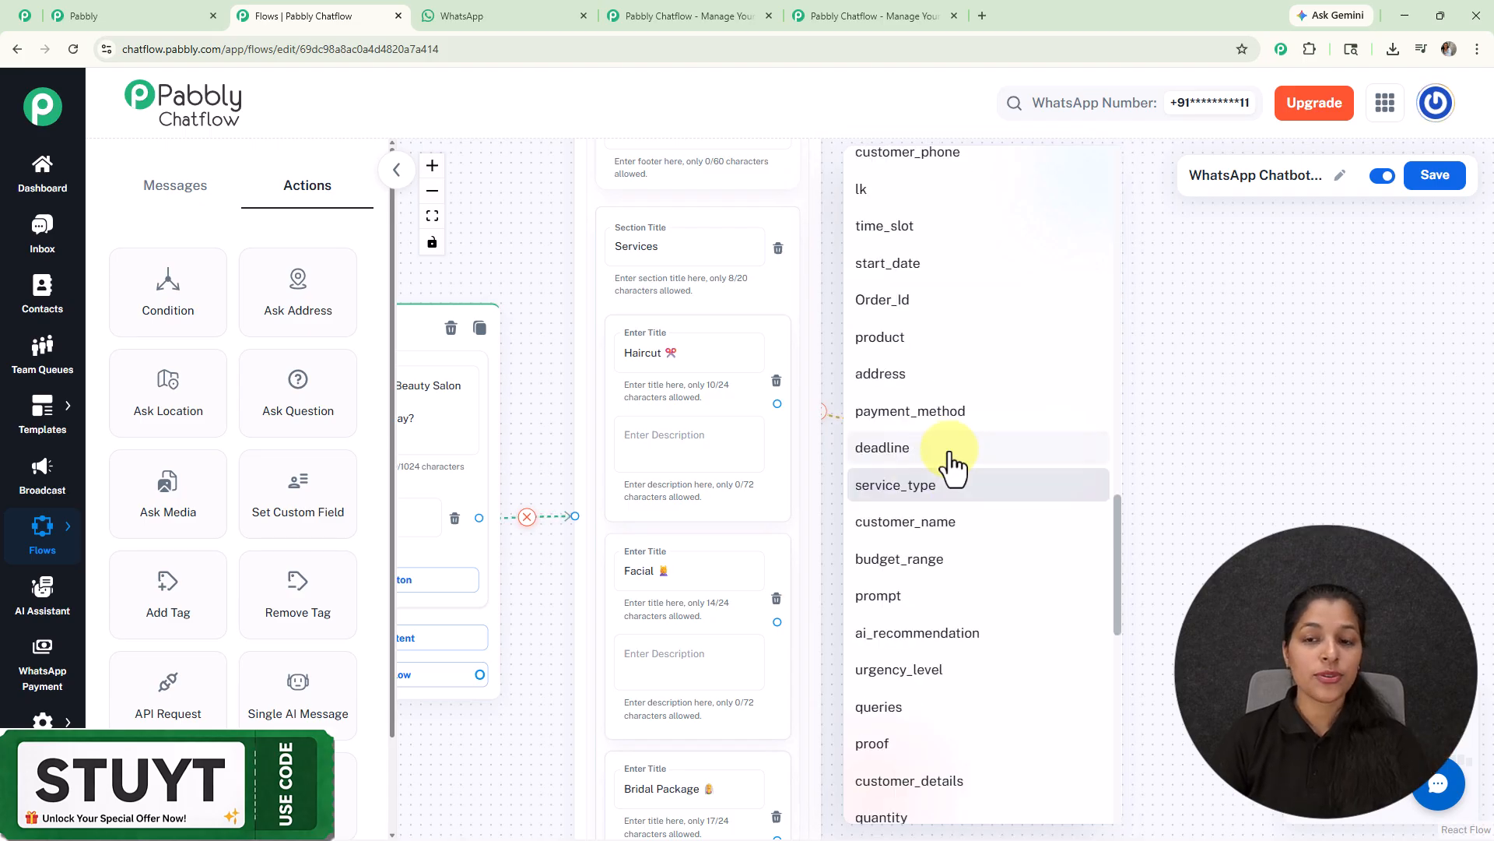
click(937, 484)
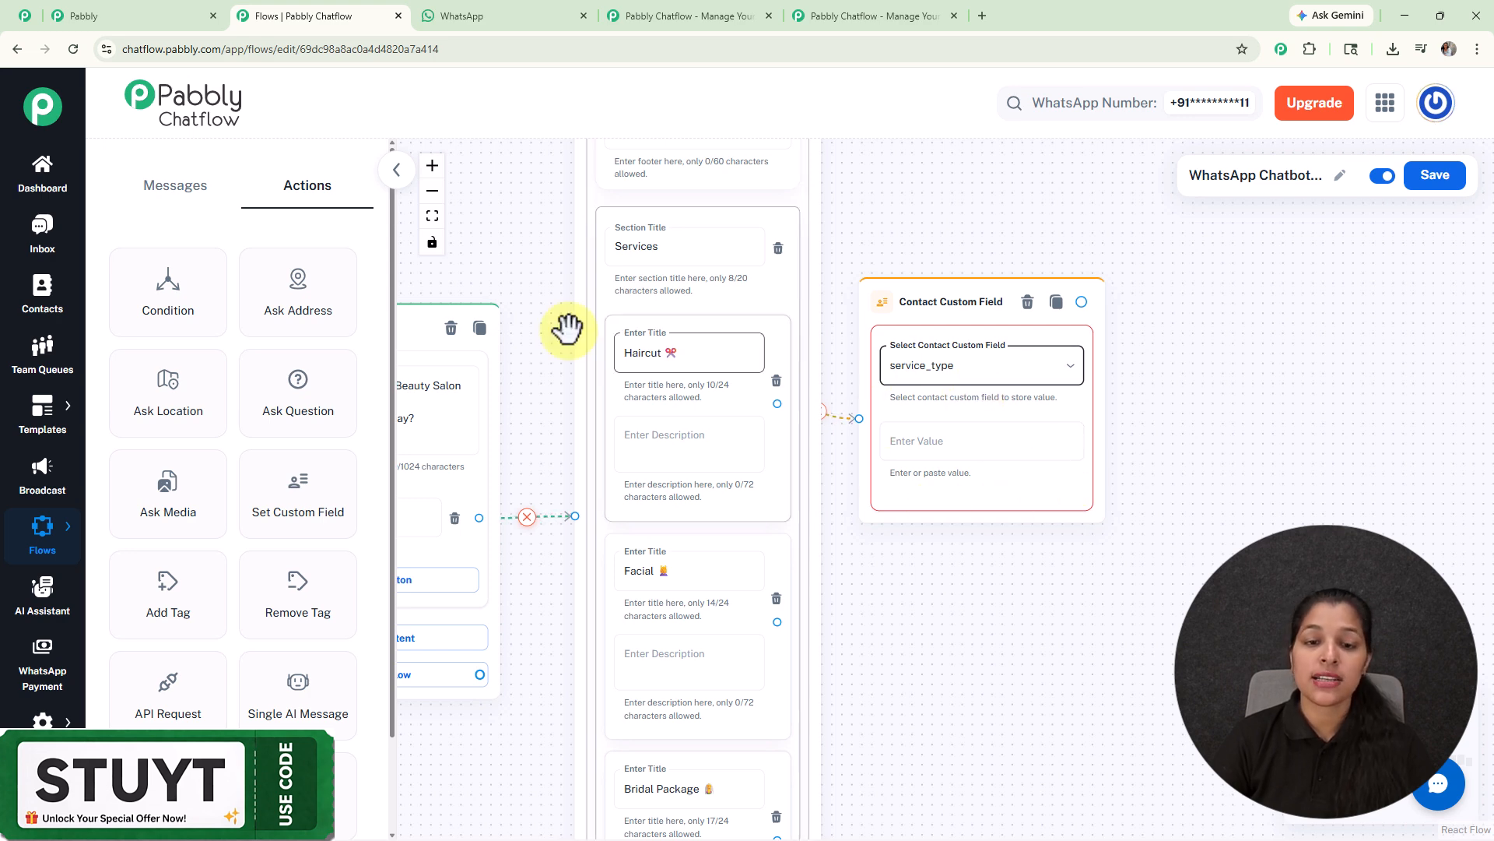
- Set the value of the service_type custom field to "Haircut", matching the list item's title
click(638, 359)
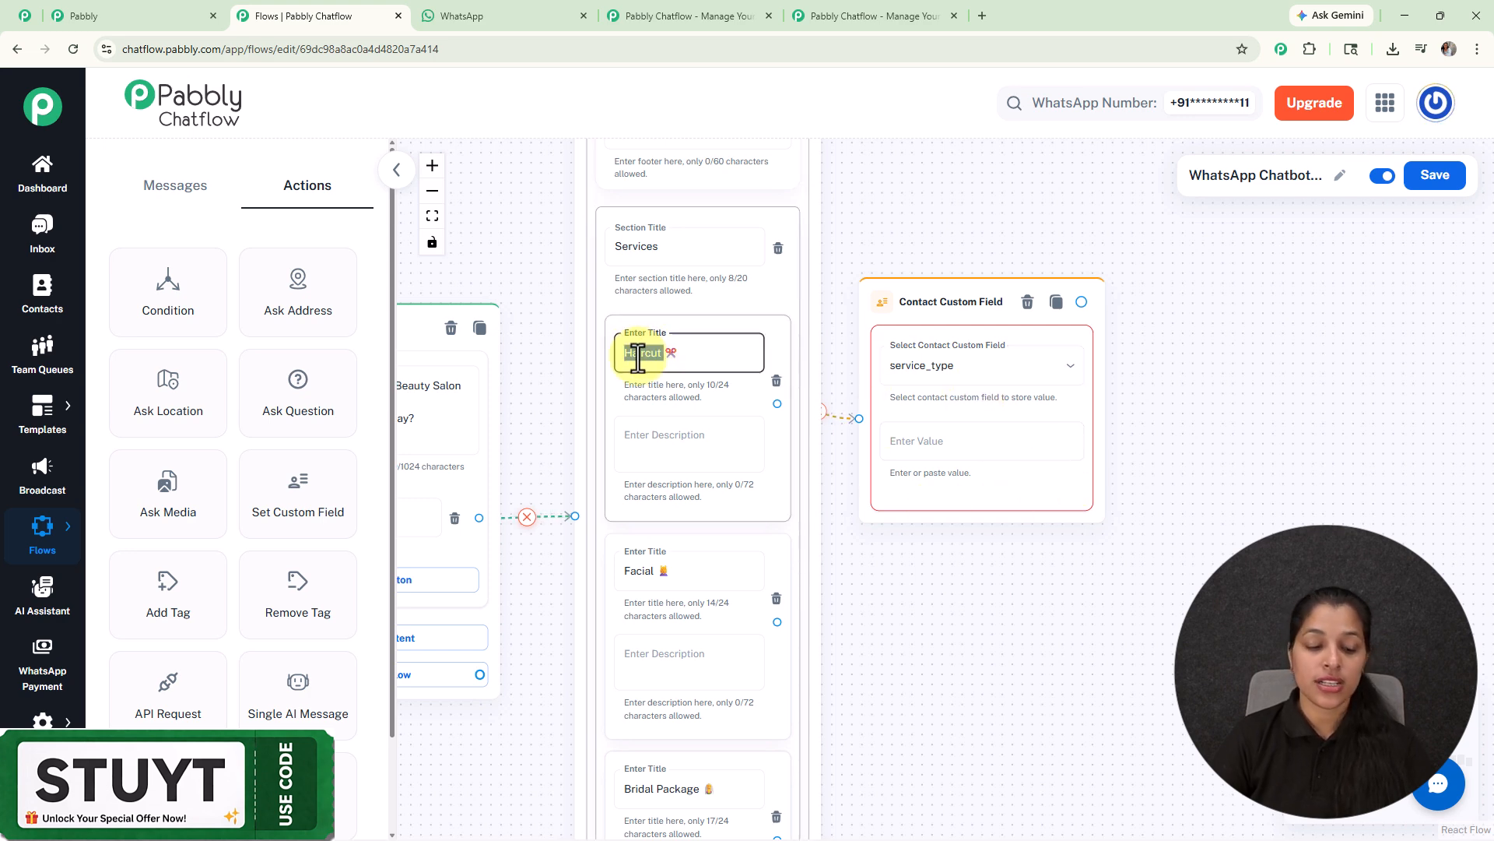
click(921, 444)
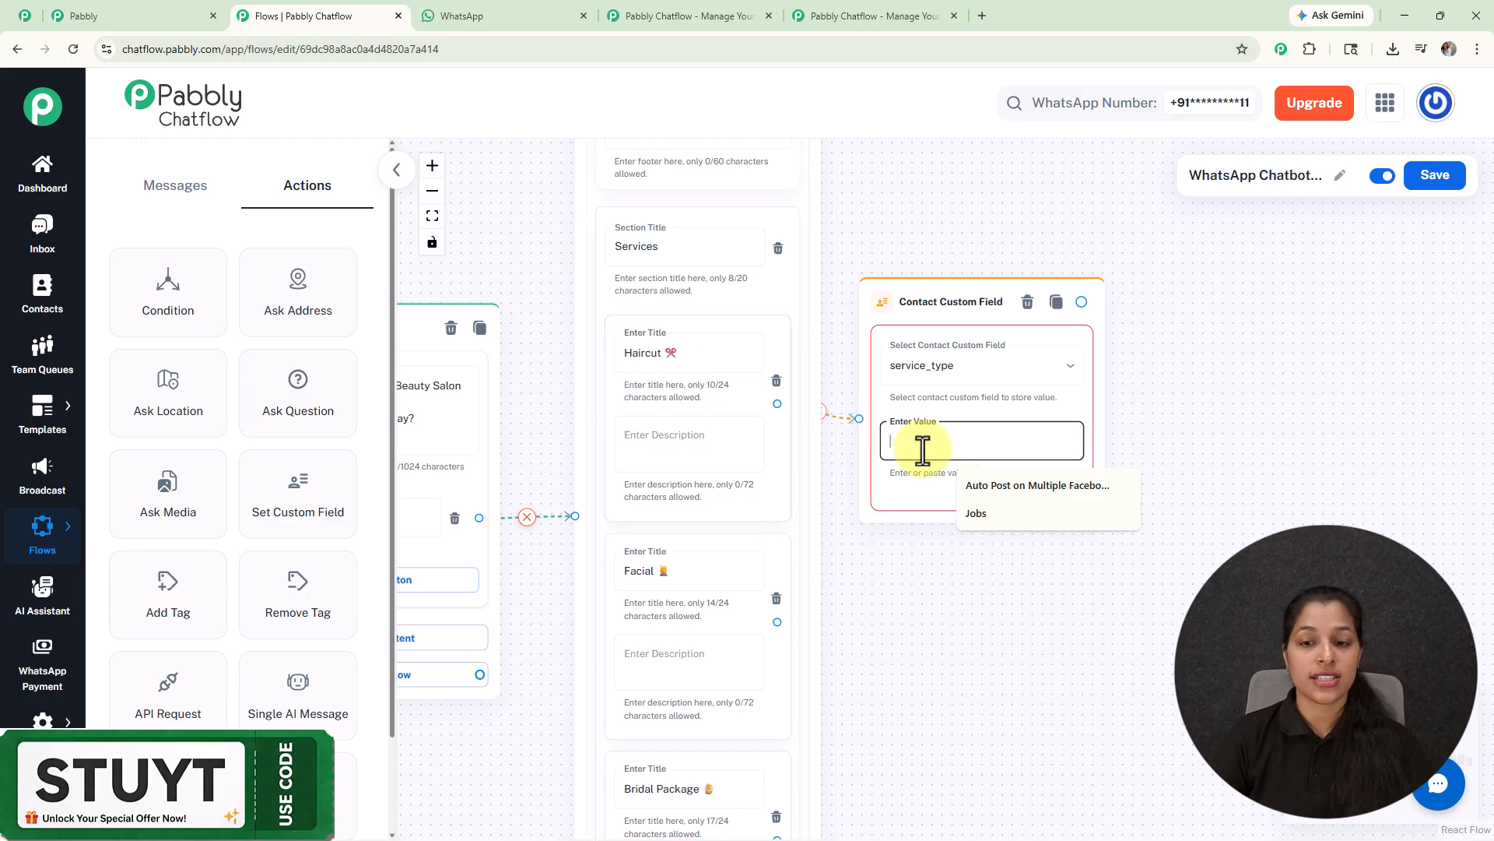
text(Haircut)
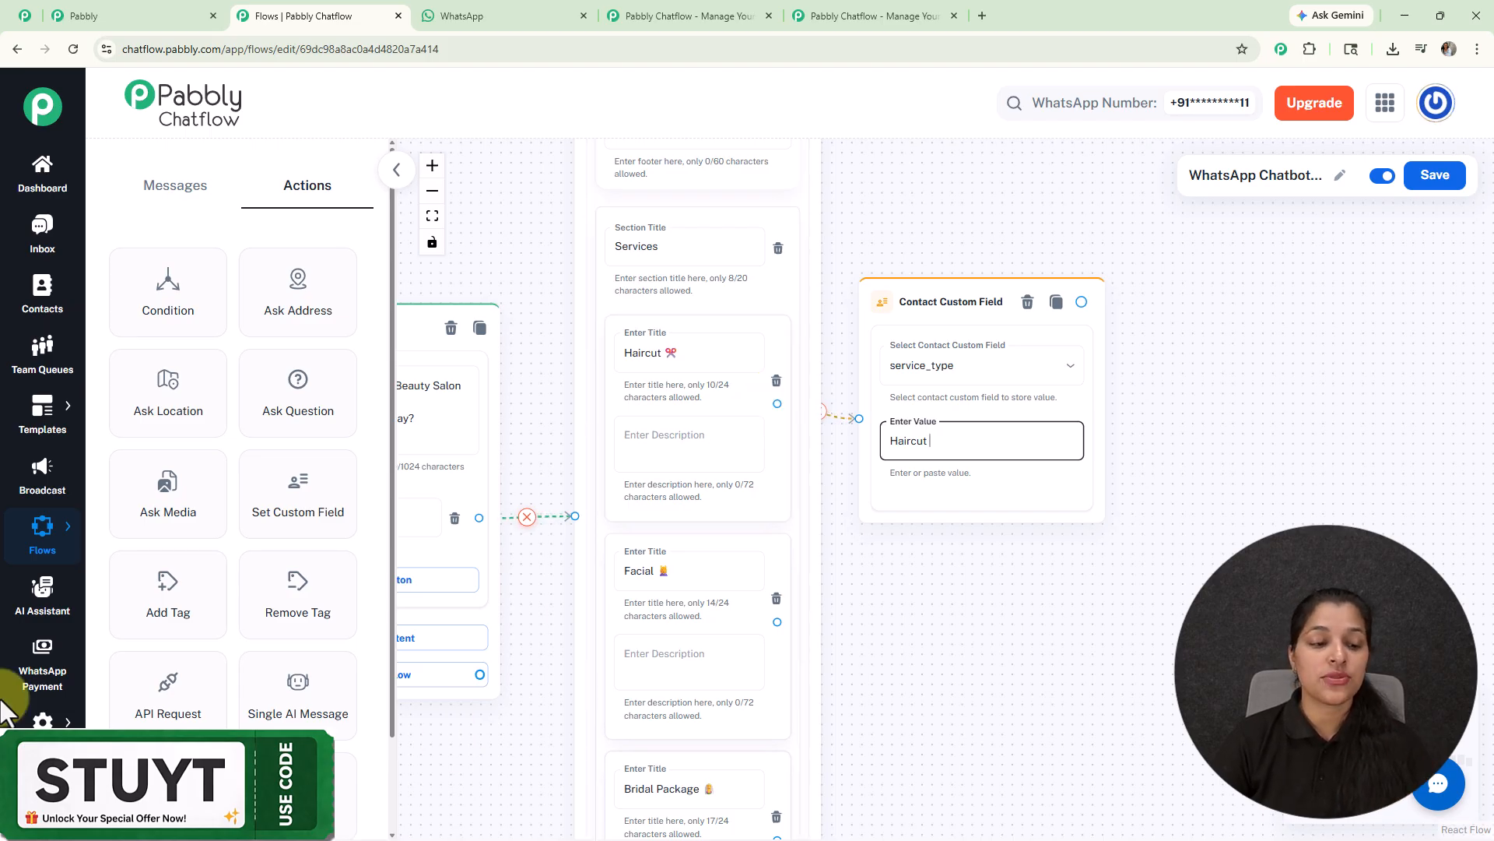
- Open the Contact Custom Fields settings in a separate browser tab and add a blank field at the end
click(43, 718)
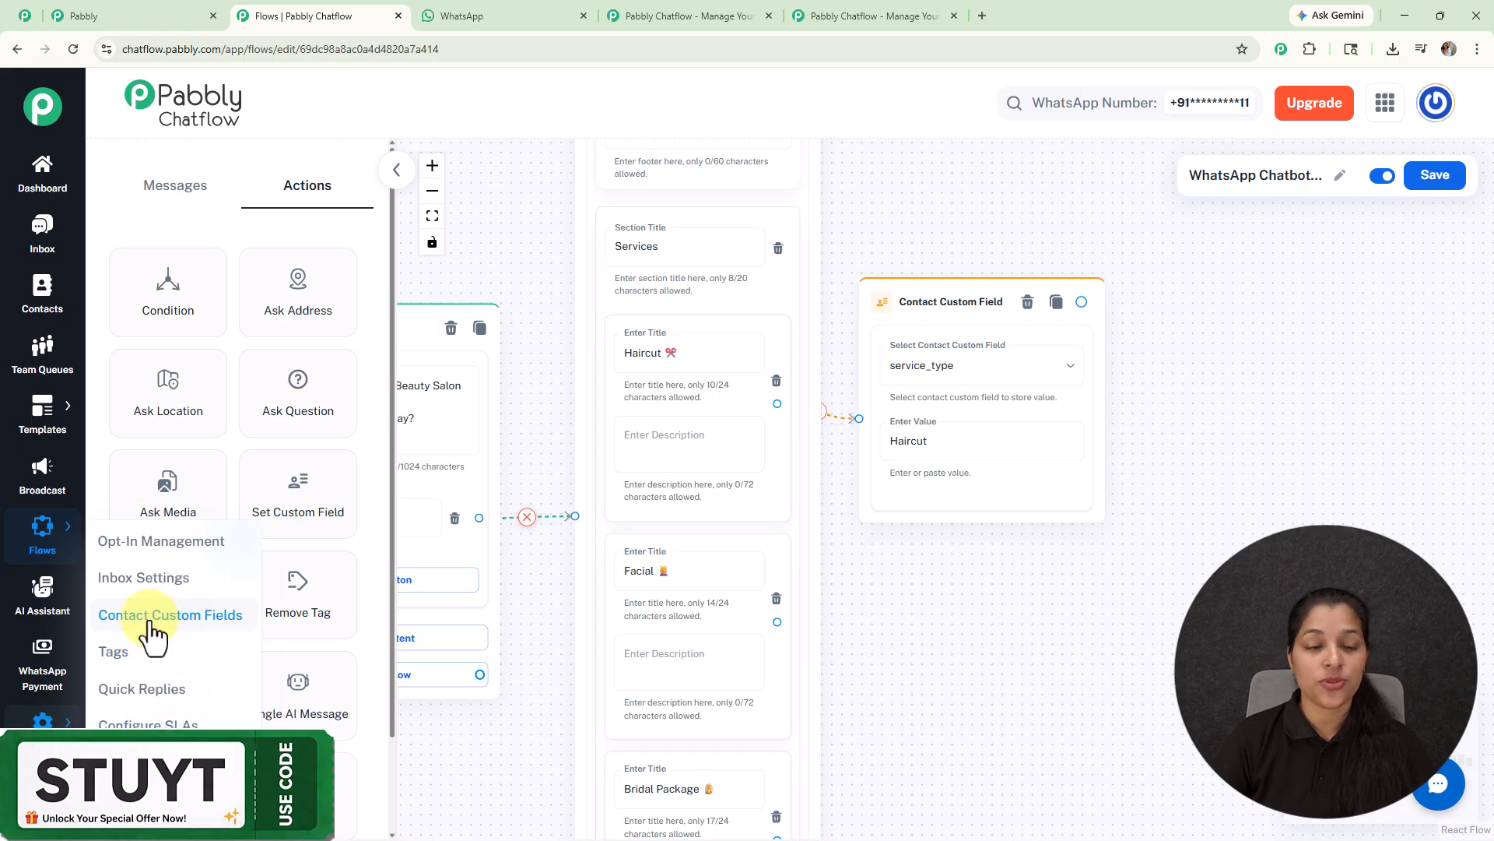
click(22, 17)
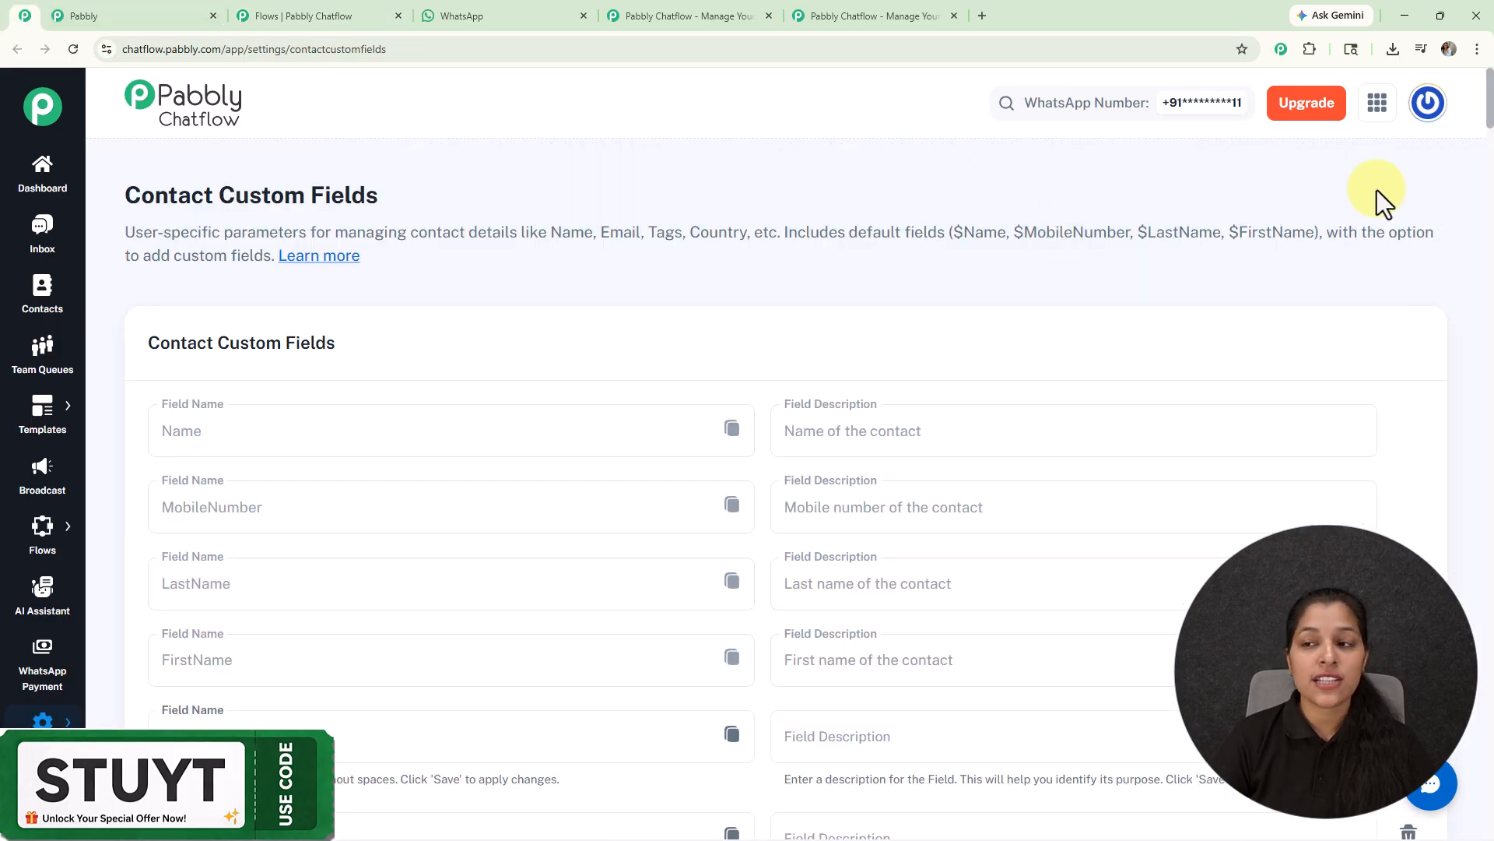
drag(1489, 144, 1488, 832)
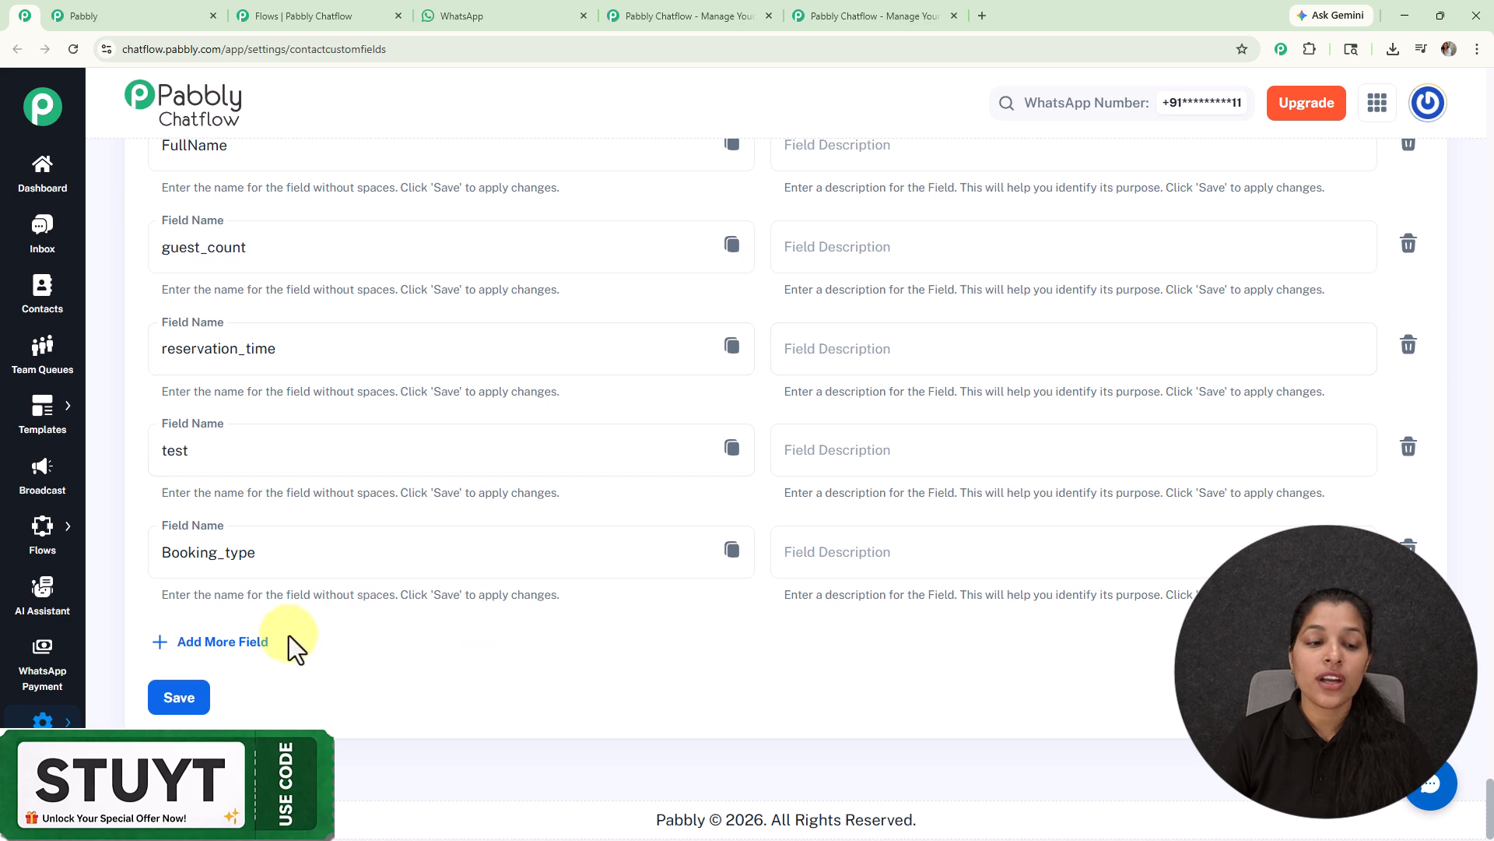
click(226, 643)
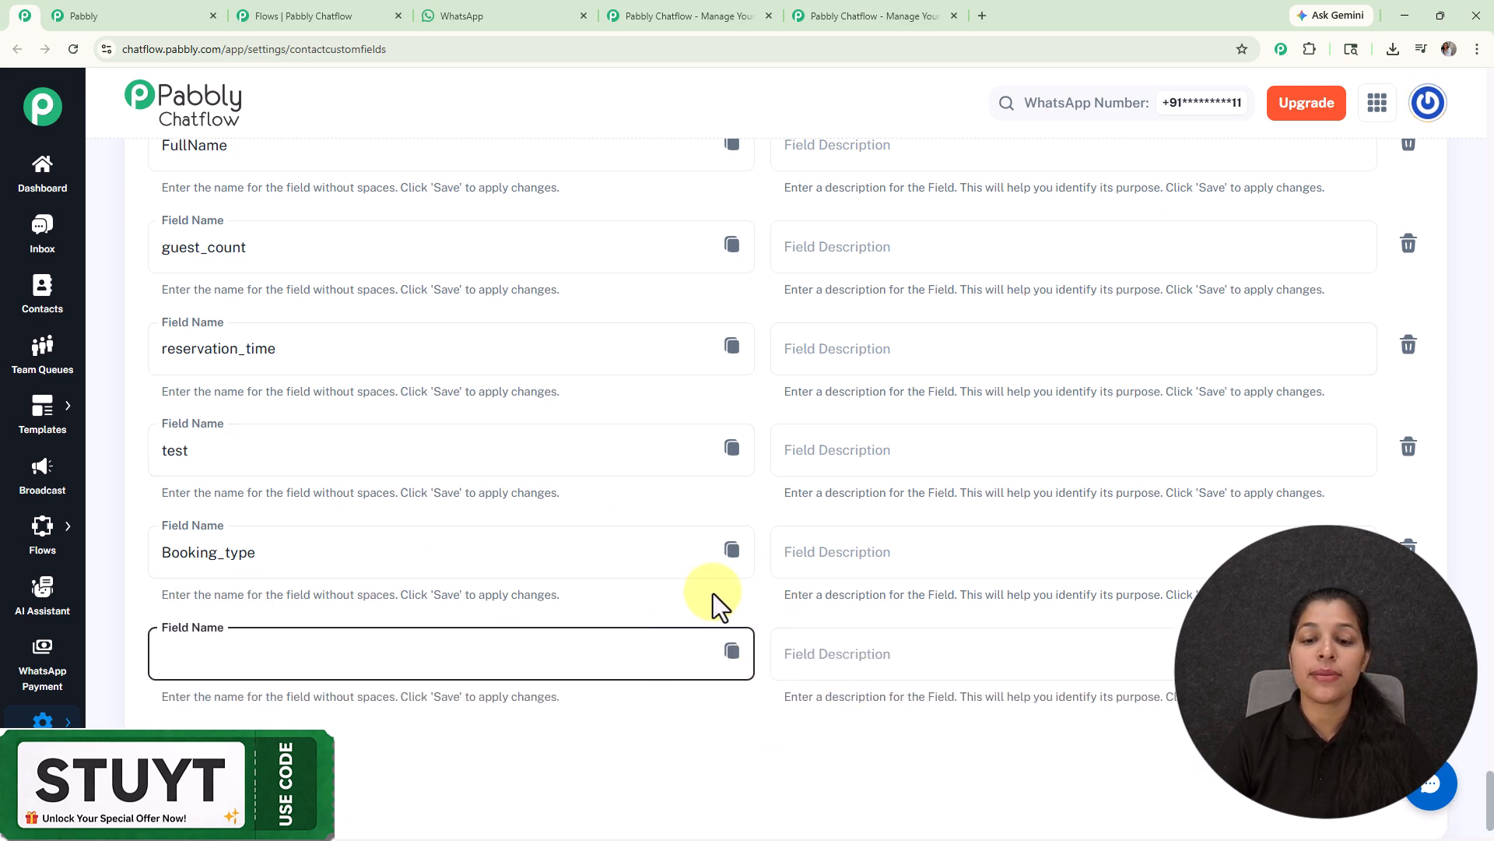
- Return to the flow editor and add a Media Button message linked to the Haircut custom field action
click(309, 4)
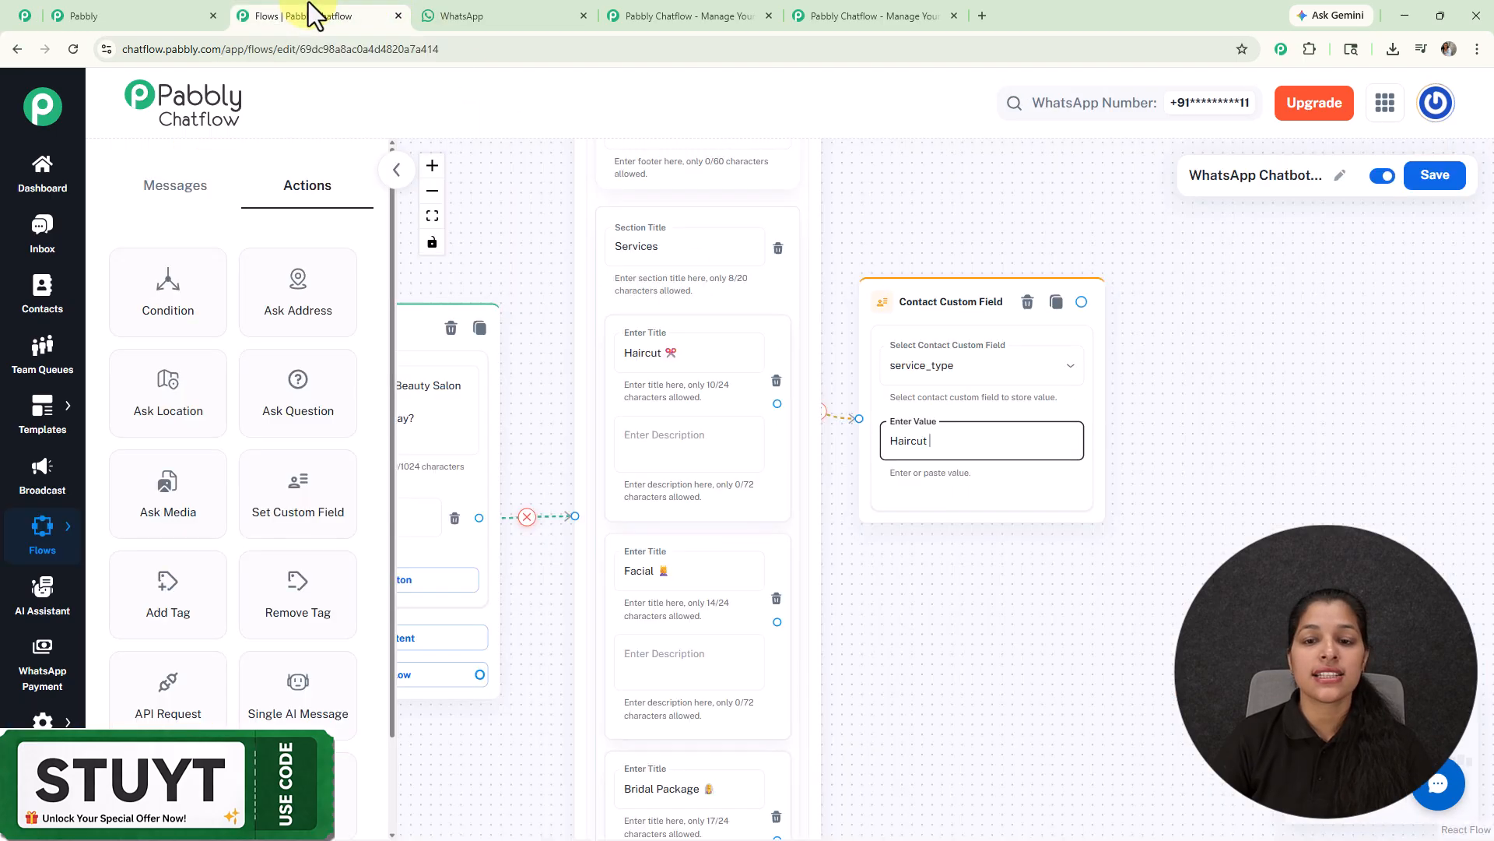
scroll(1051, 521, down, 3)
drag(1020, 529, 971, 395)
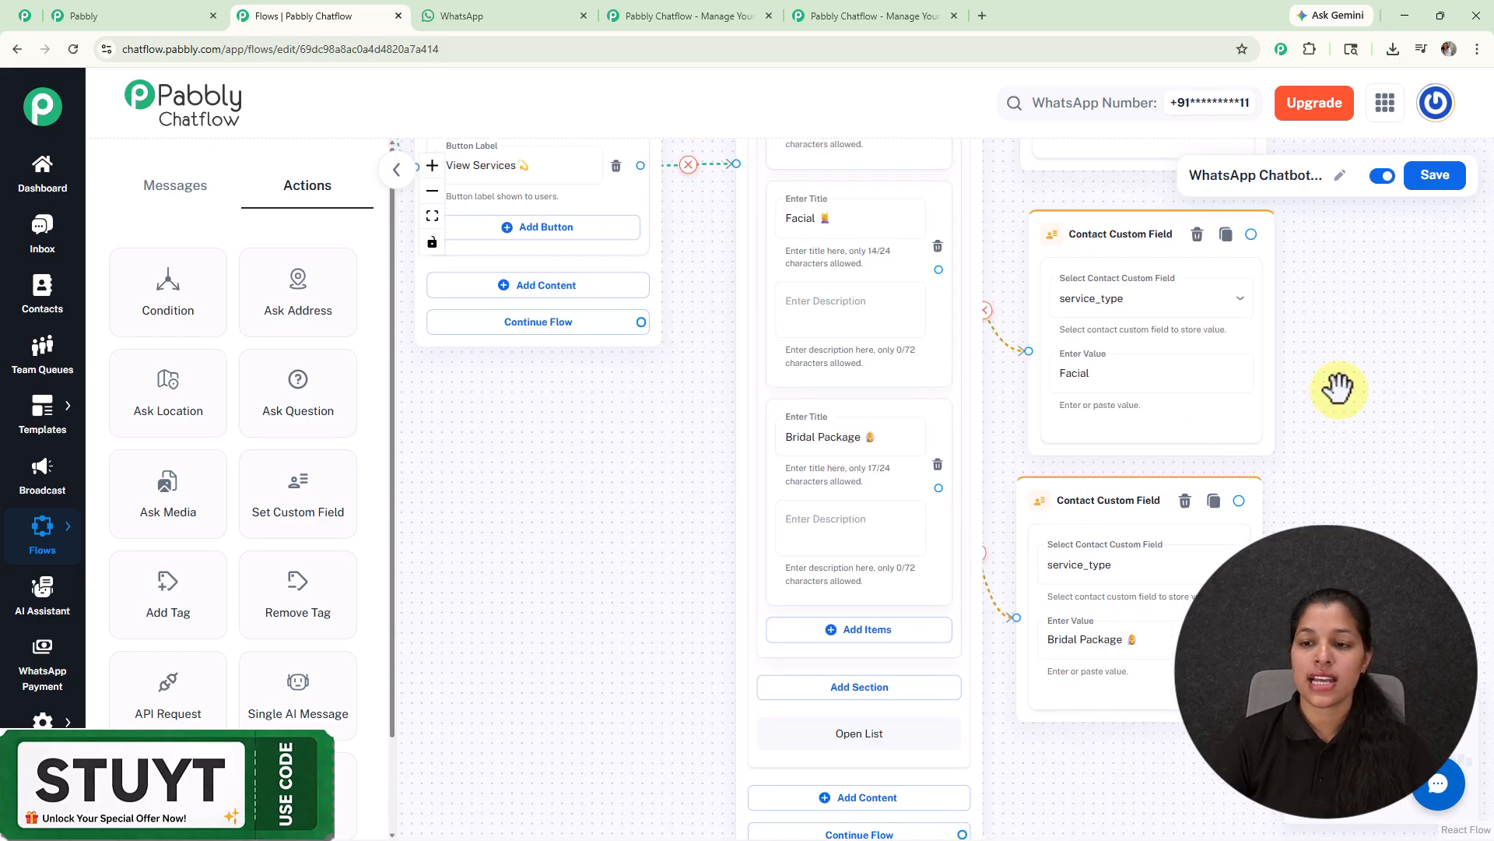
drag(1338, 387, 833, 691)
drag(957, 444, 1257, 496)
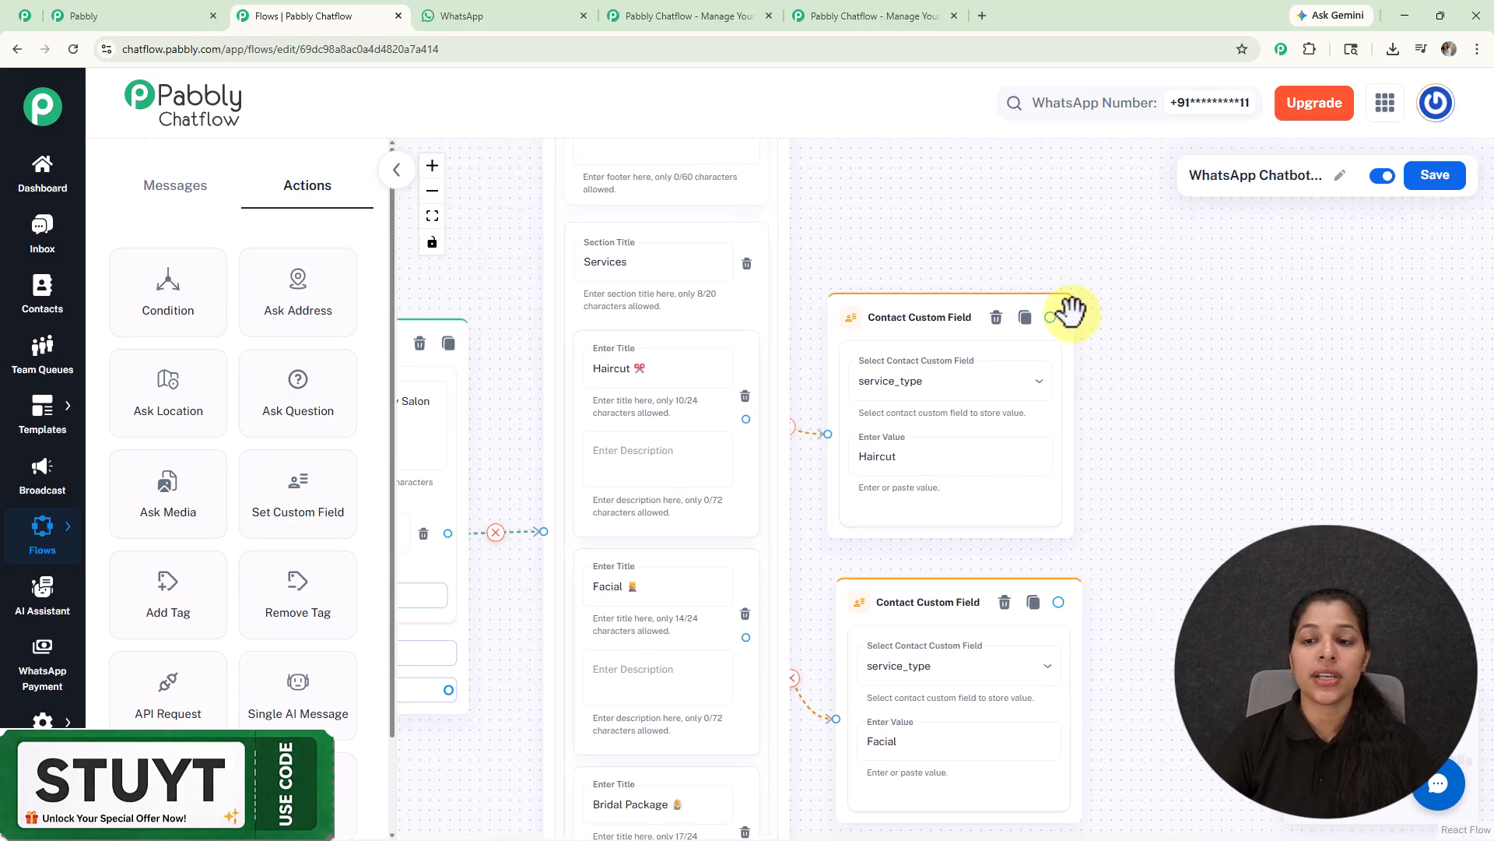
drag(1050, 319, 1228, 220)
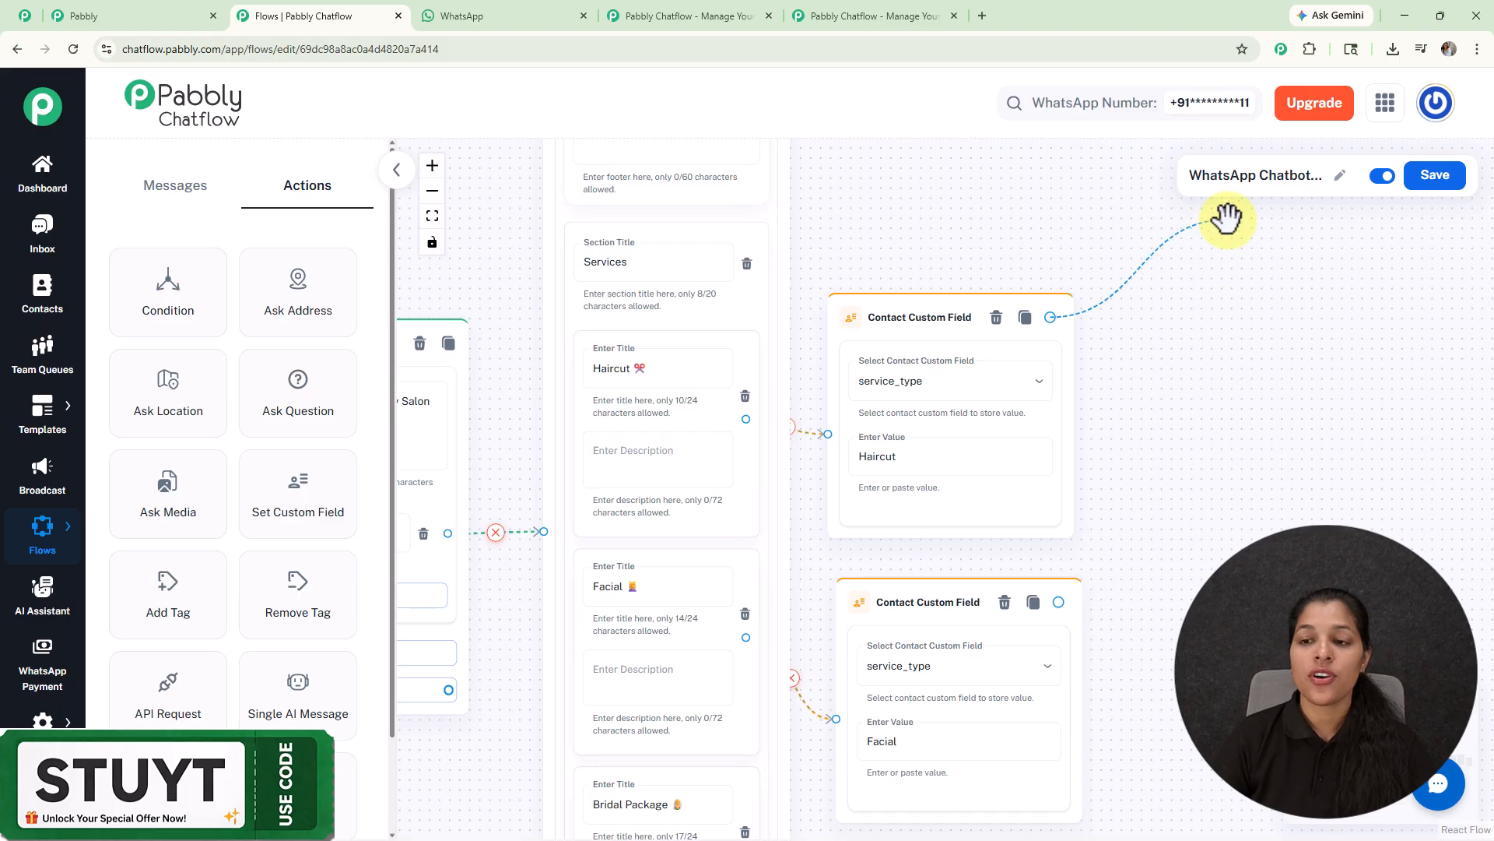
click(1216, 296)
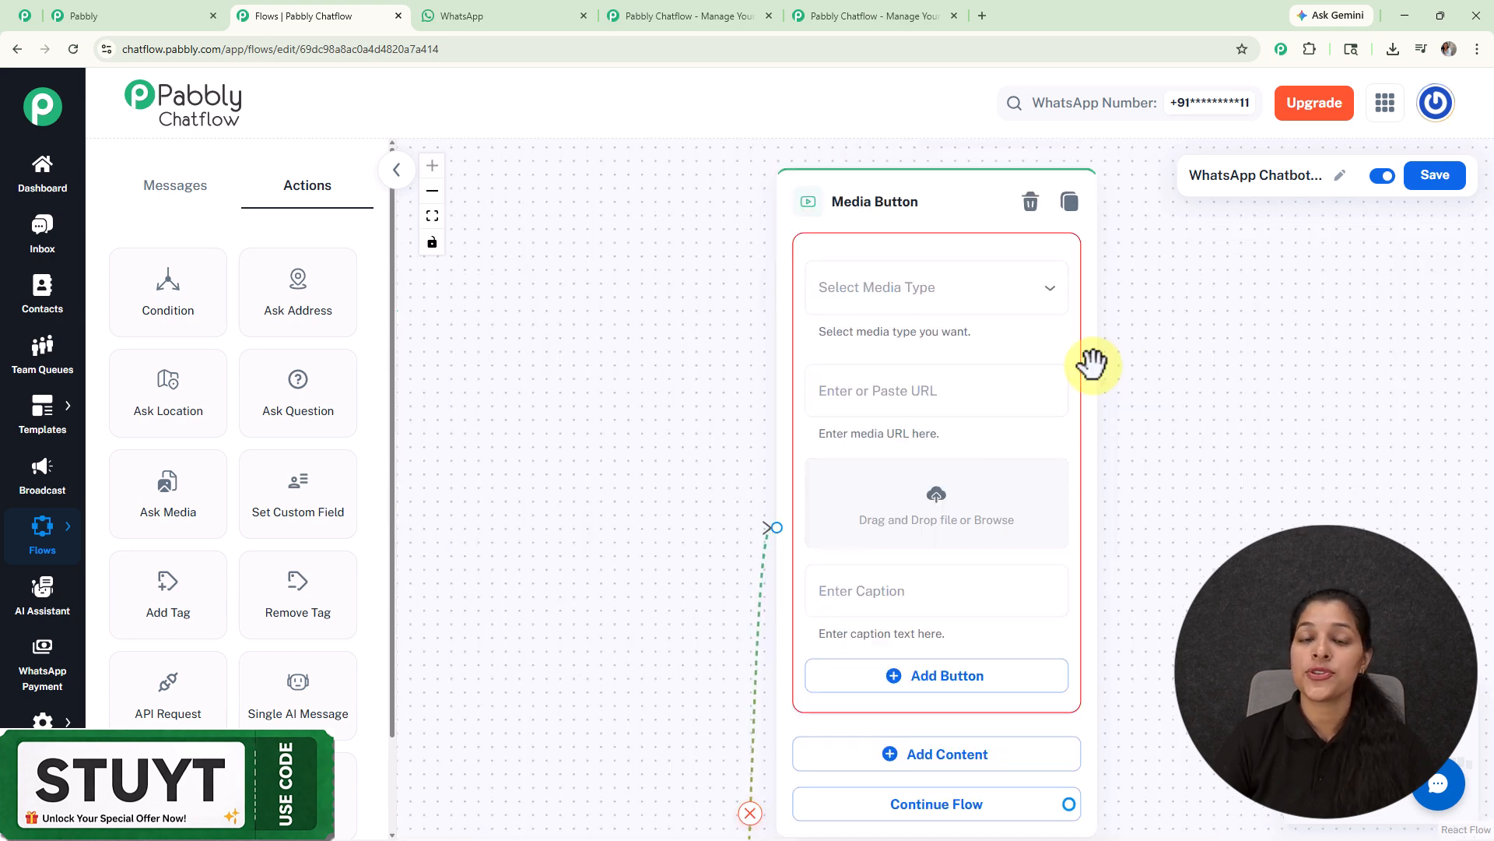
- Set the message's media type to Image and insert haircut.jpg from the media library
click(949, 299)
click(835, 336)
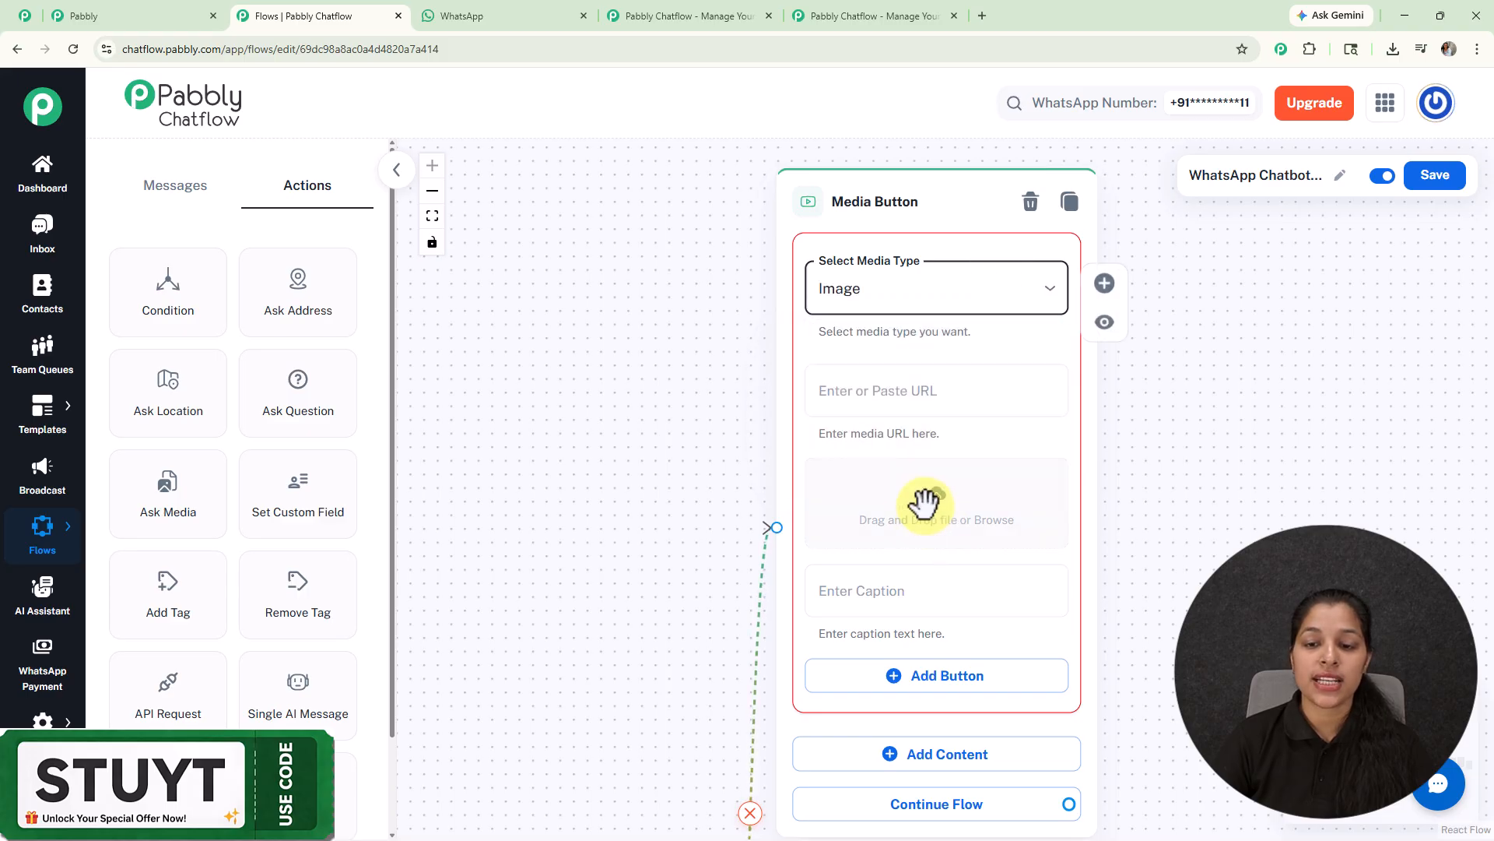
click(939, 515)
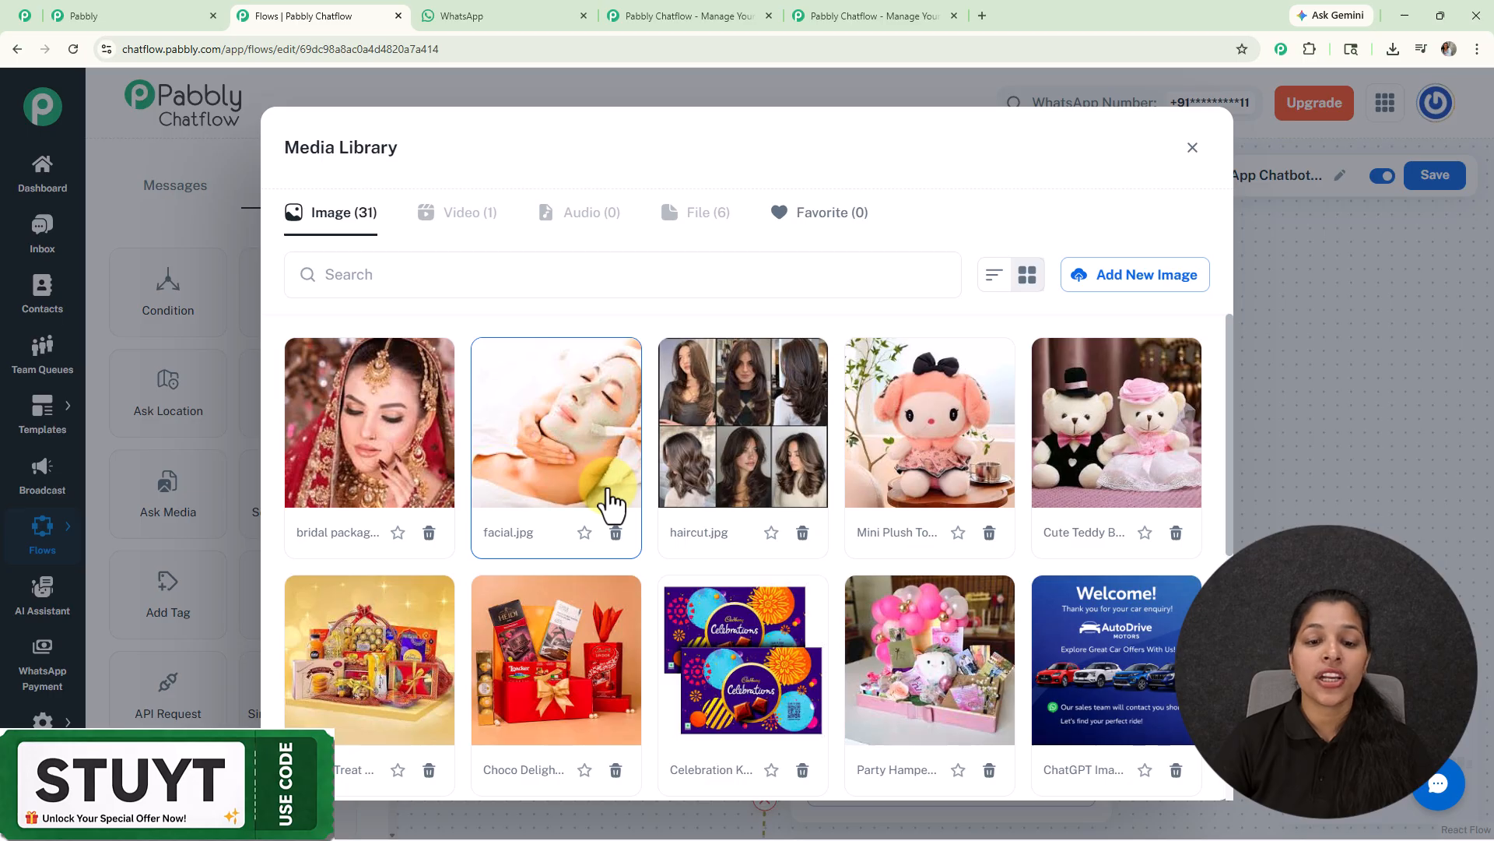
scroll(611, 504, down, 5)
scroll(611, 506, up, 5)
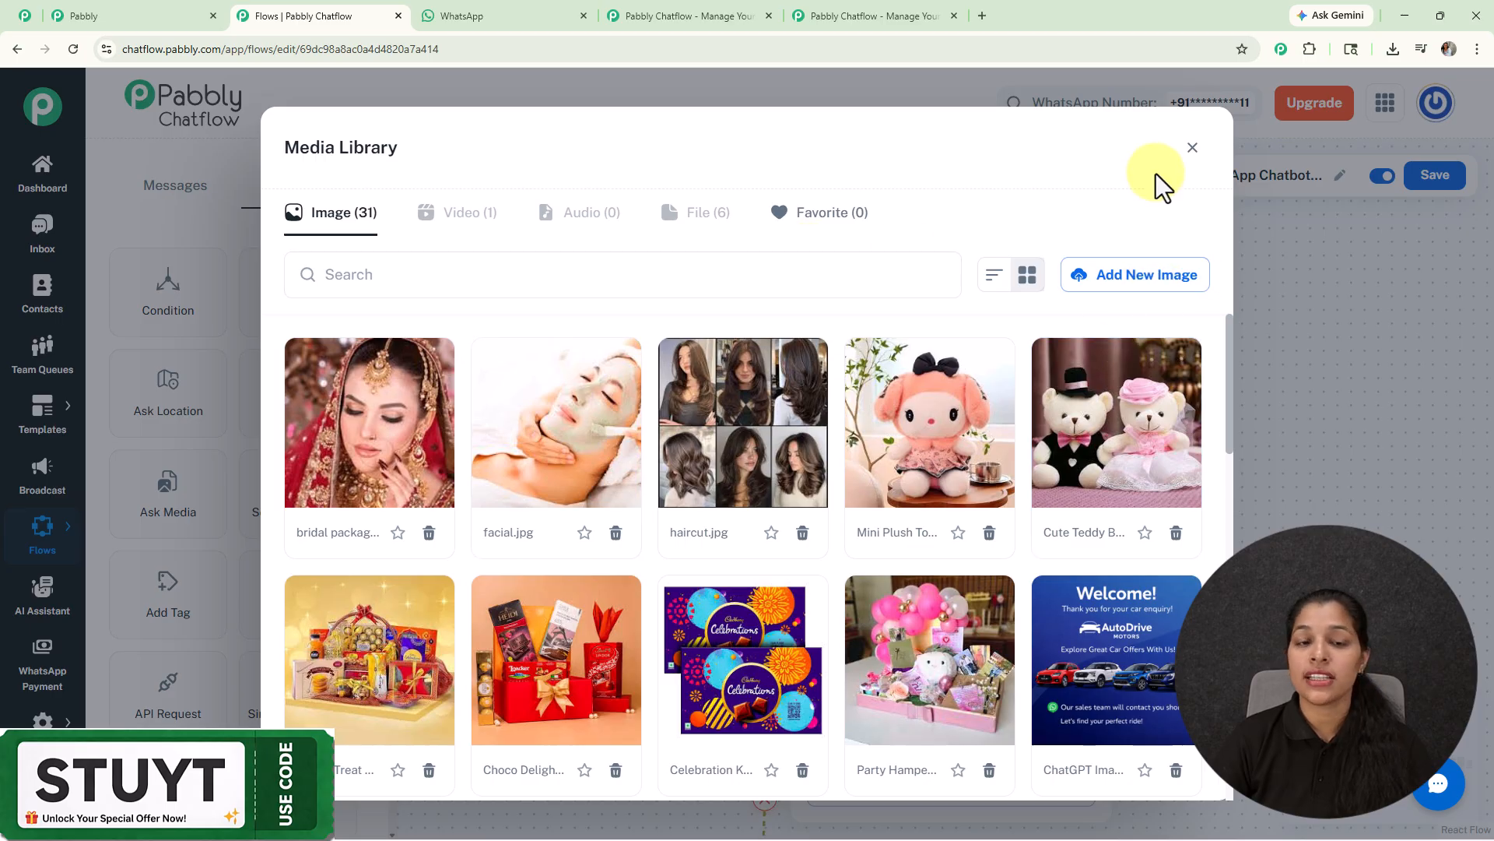
click(786, 401)
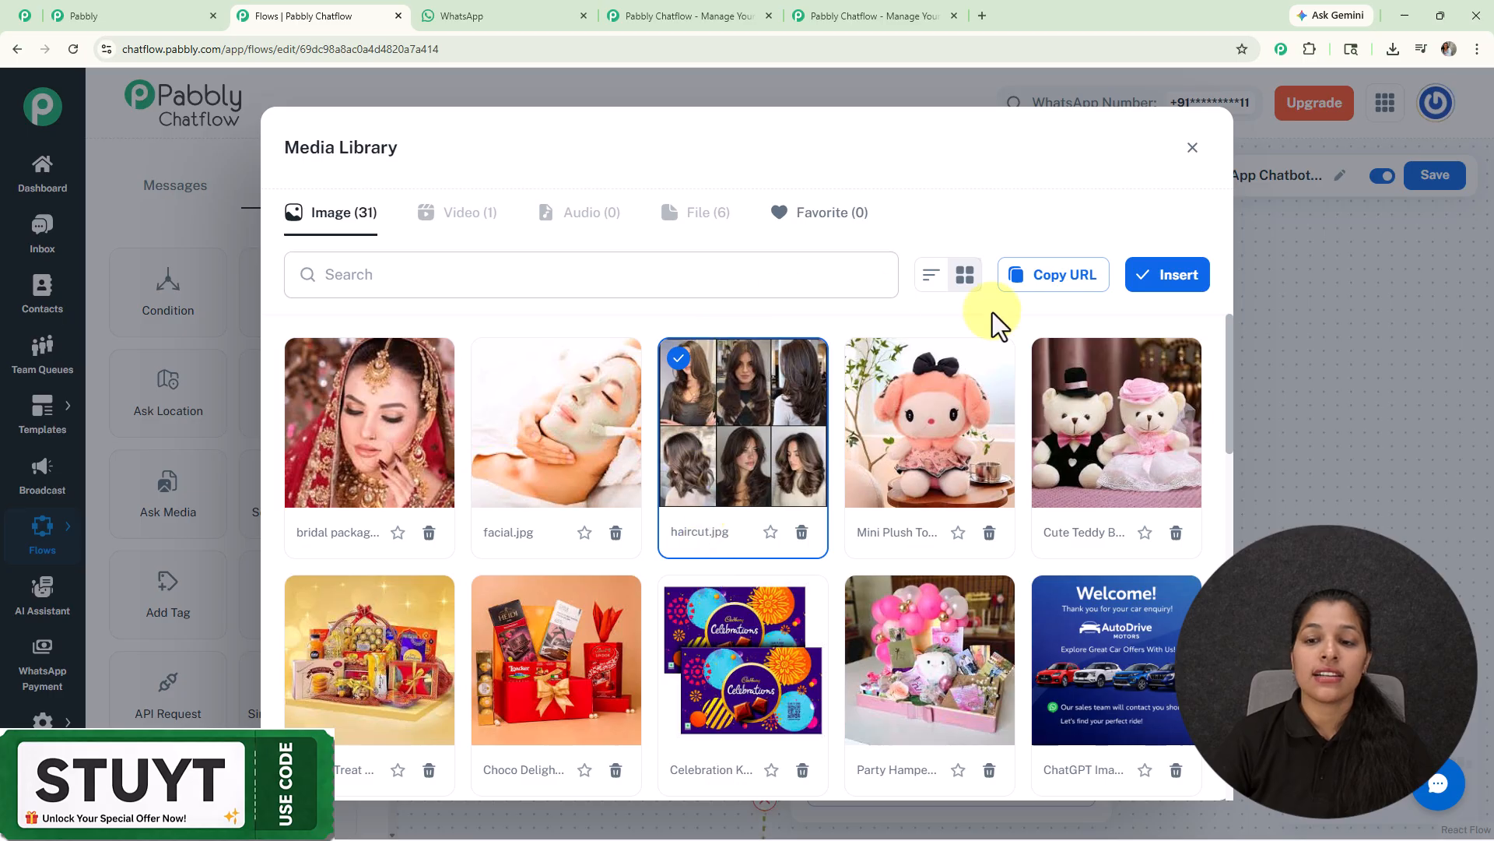
click(1162, 277)
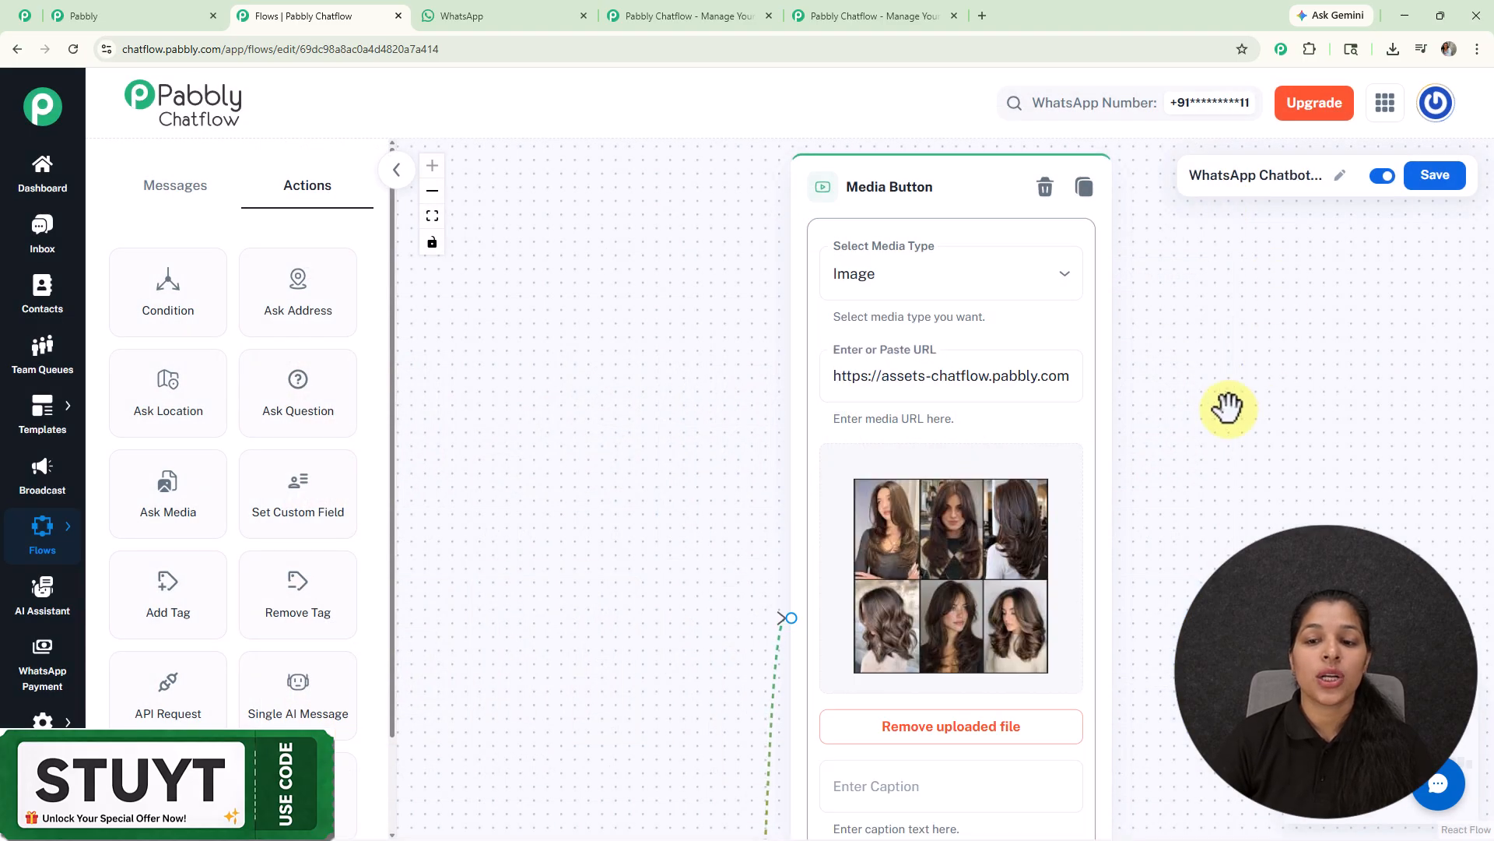
- Add a Text Button block below the haircut image with the Haircut Service details (₹299, 30 mins) and a "Yes ✅" button
scroll(1183, 390, down, 3)
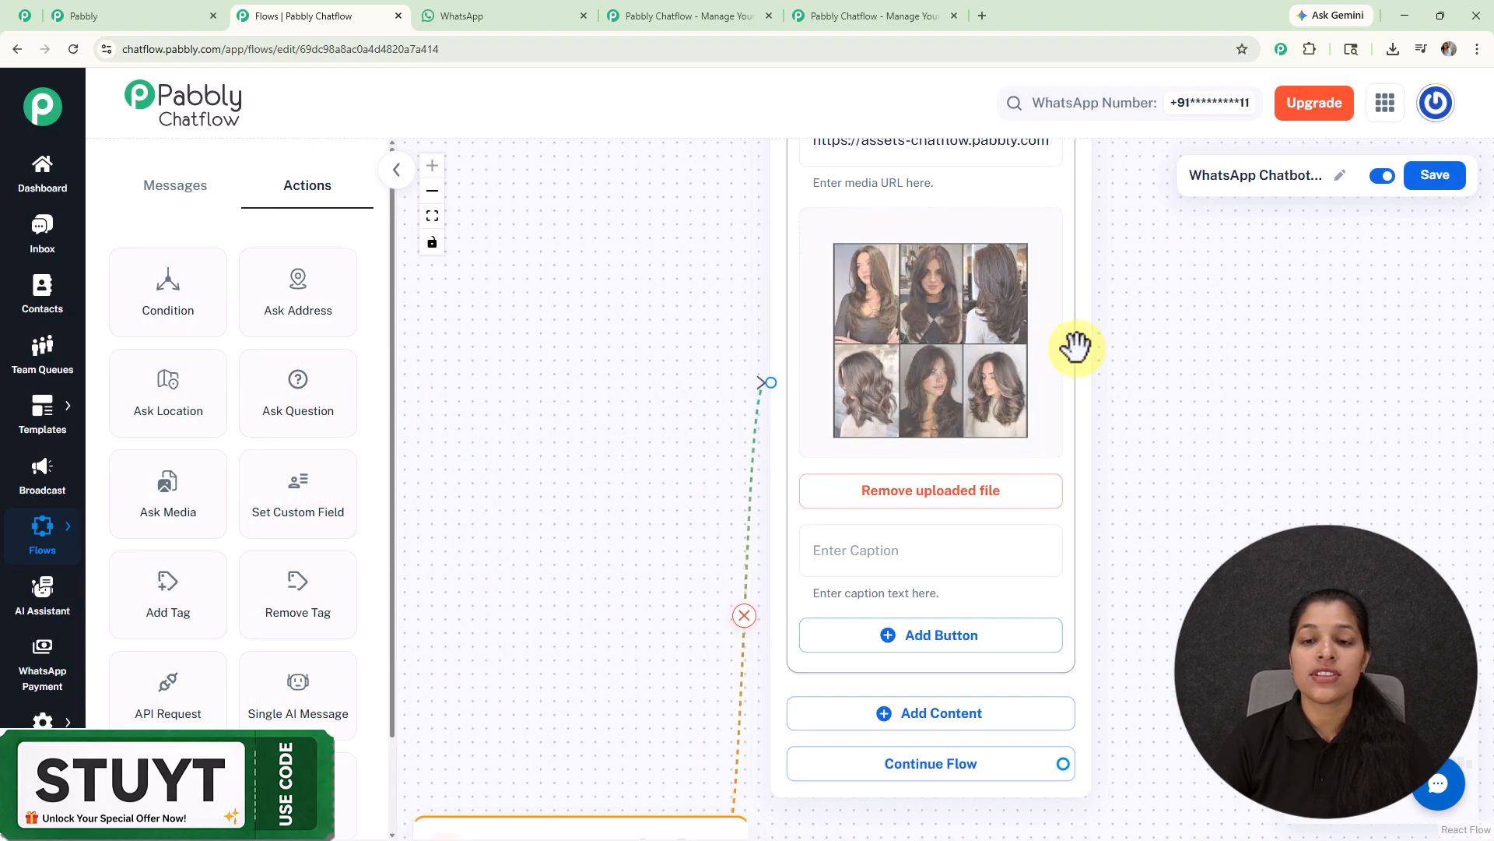
drag(1235, 347, 1144, 504)
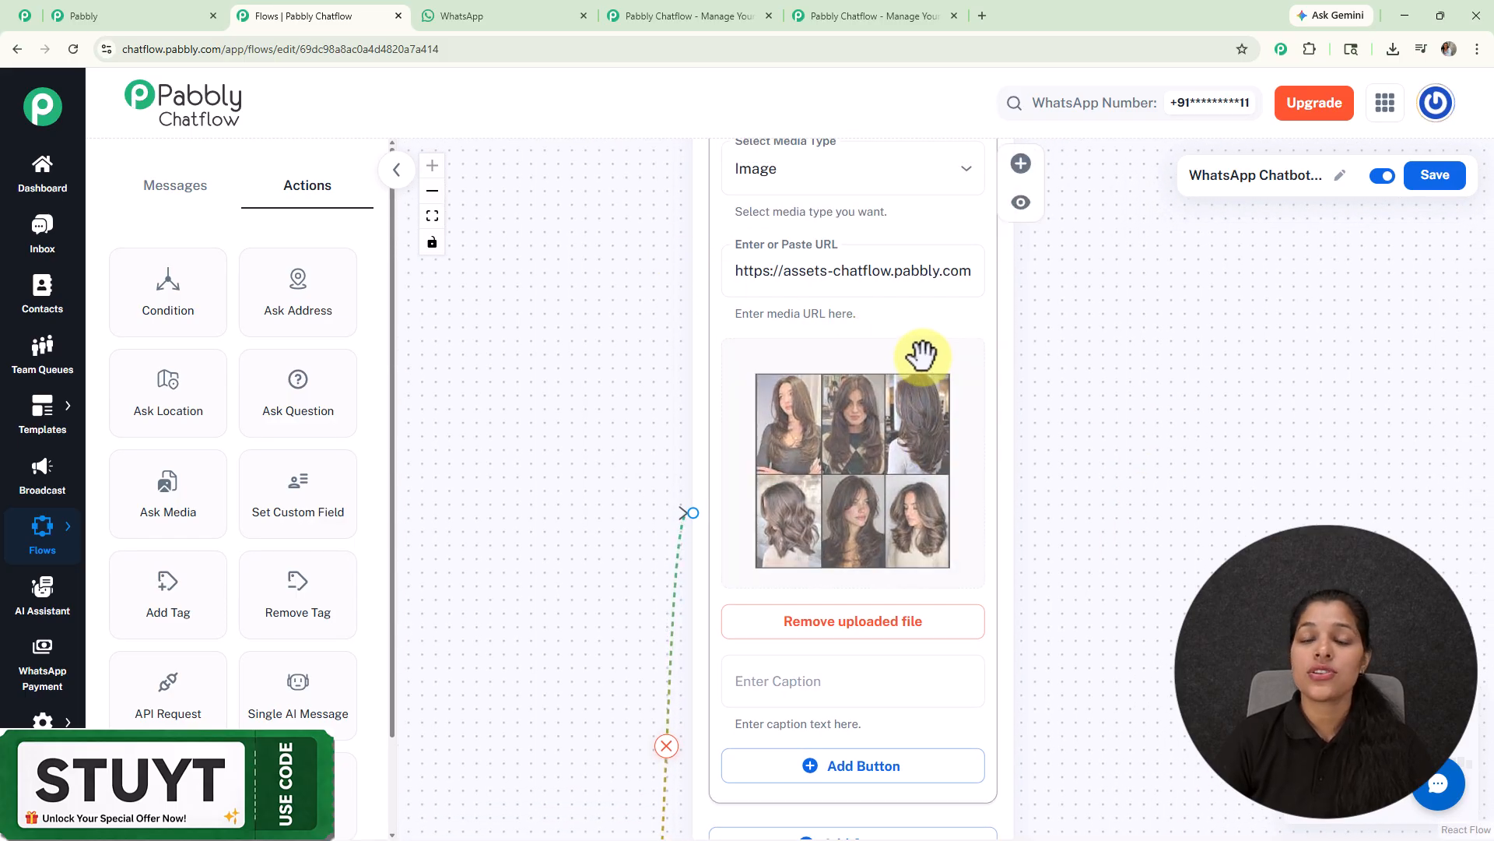
drag(1175, 387, 1160, 194)
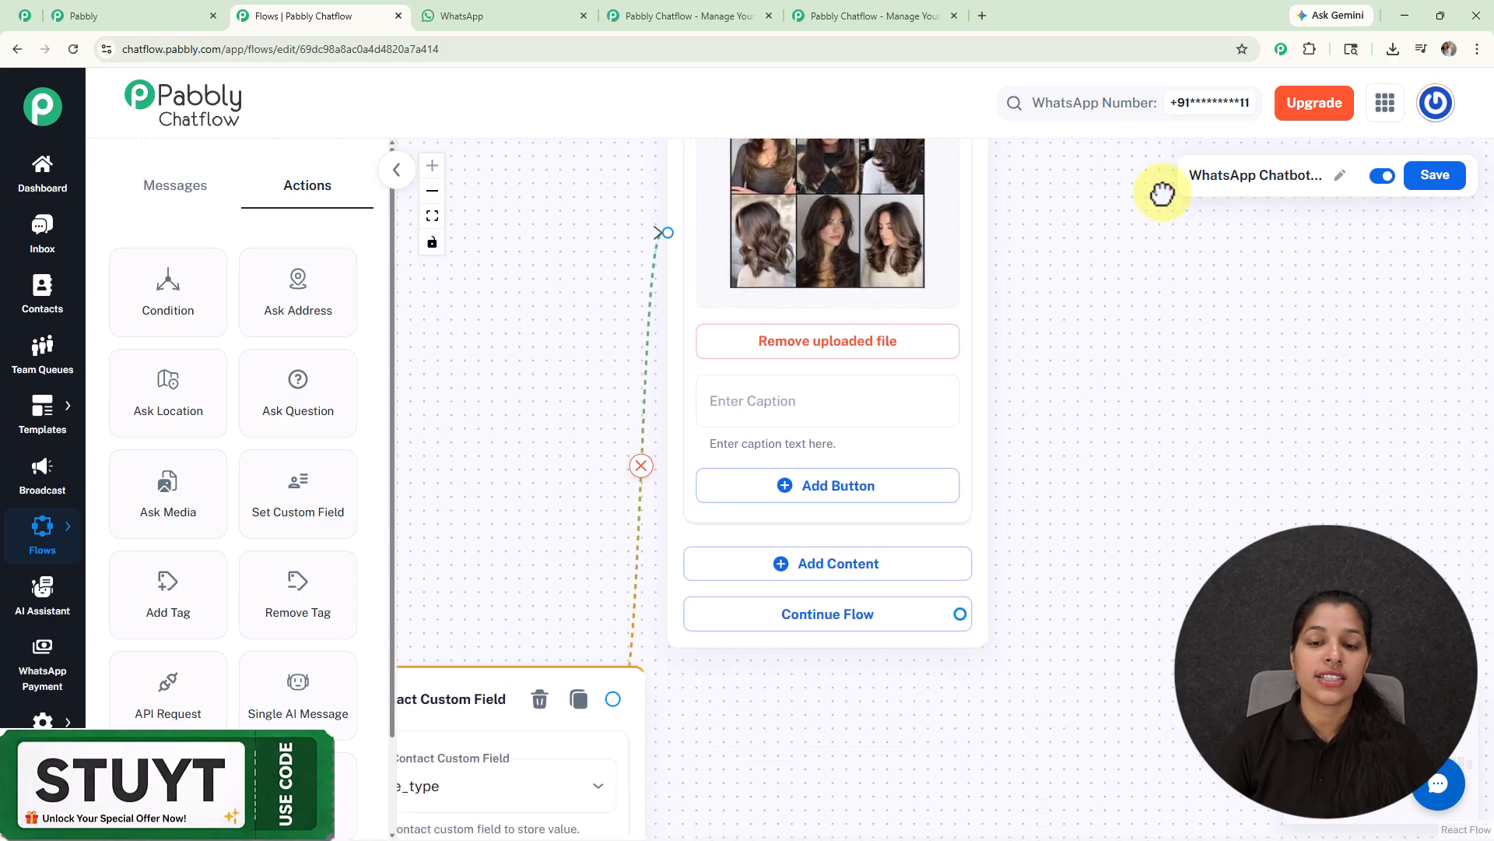
drag(1139, 485, 1151, 320)
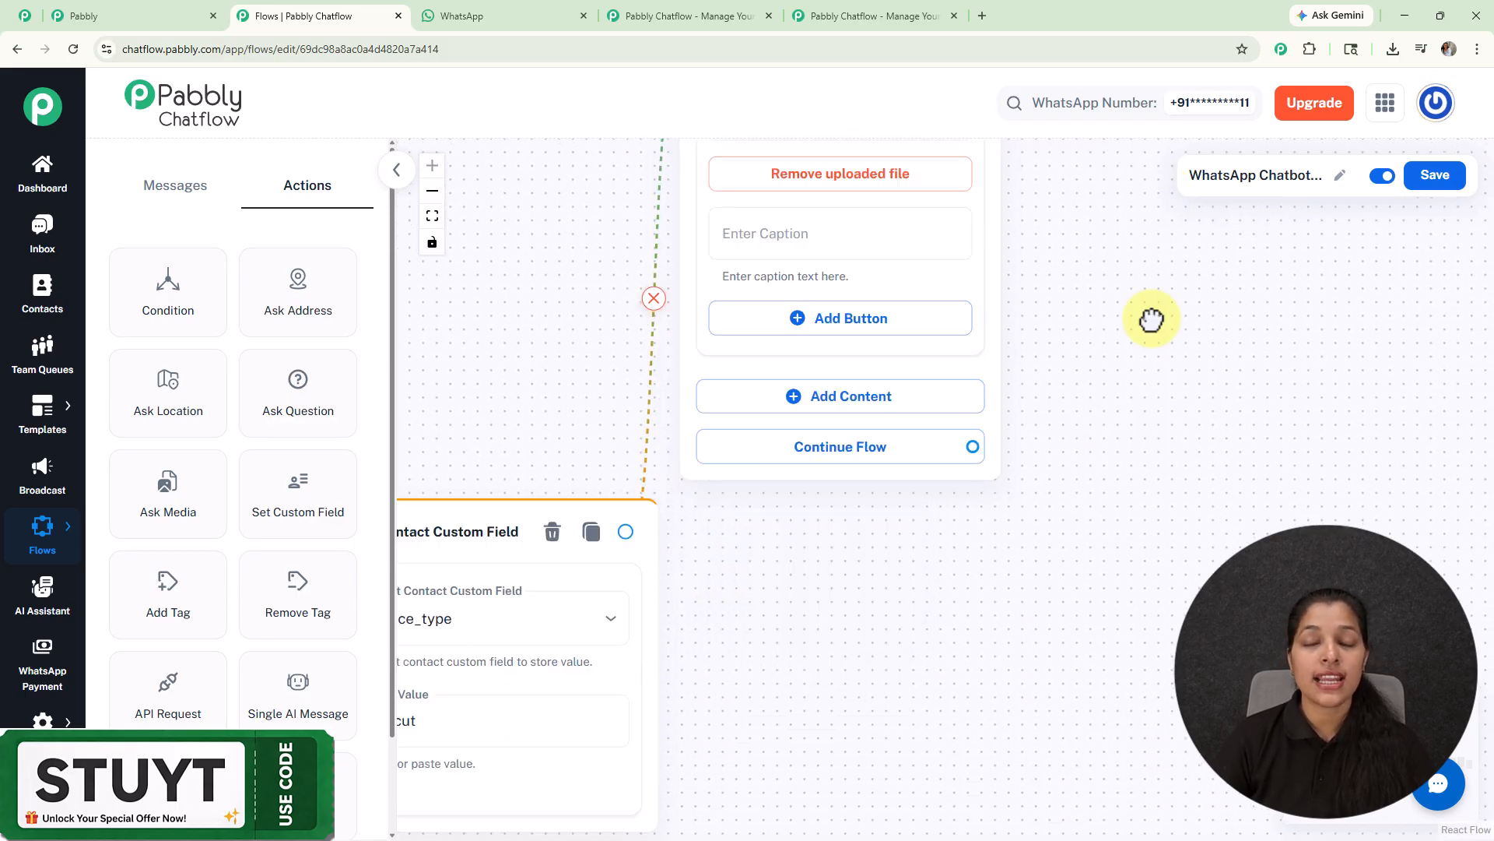
click(865, 407)
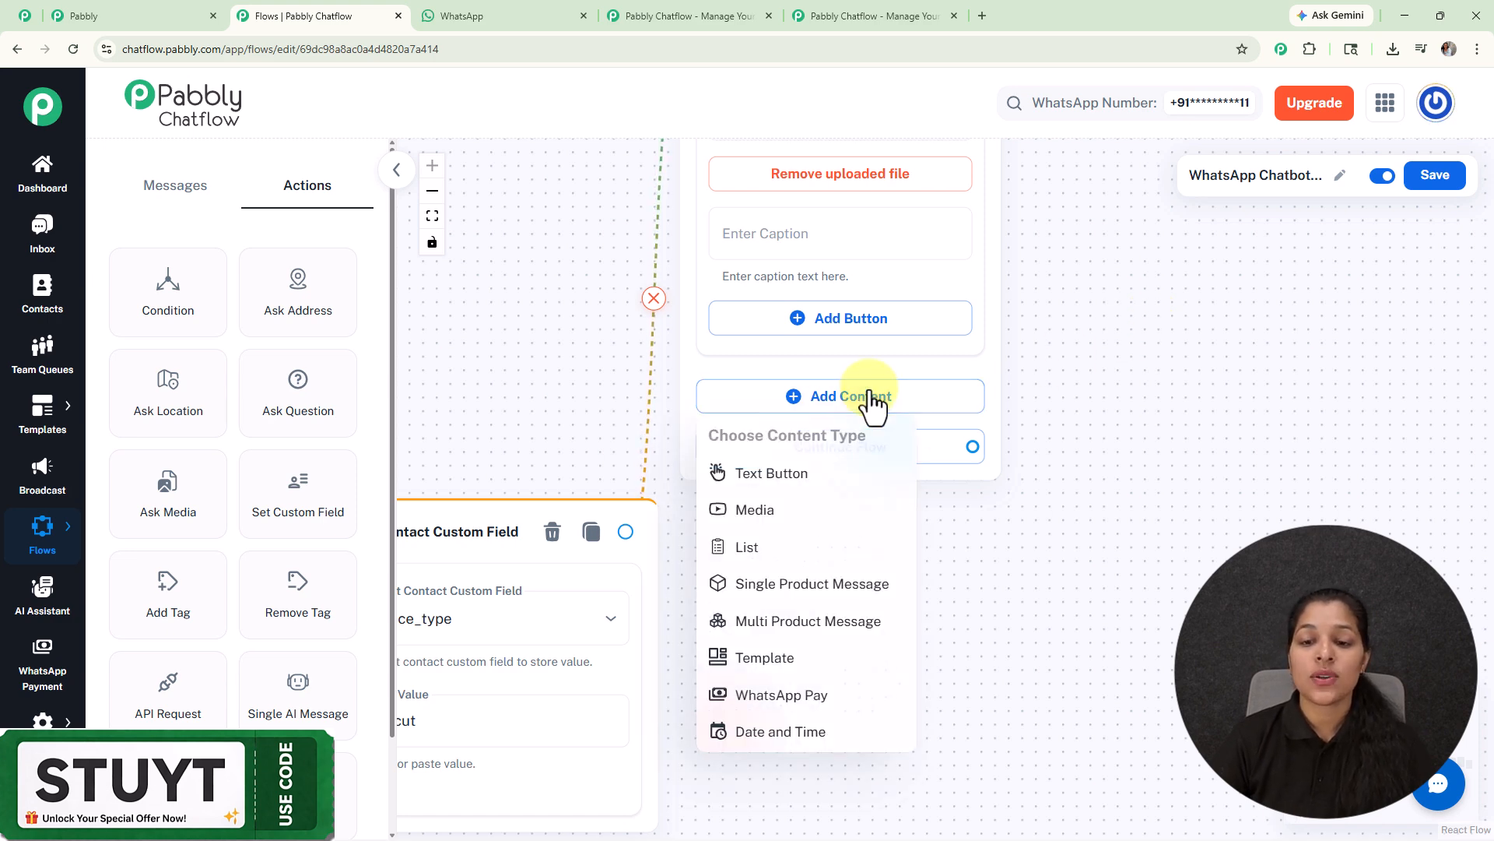
click(786, 476)
drag(1127, 470, 1116, 343)
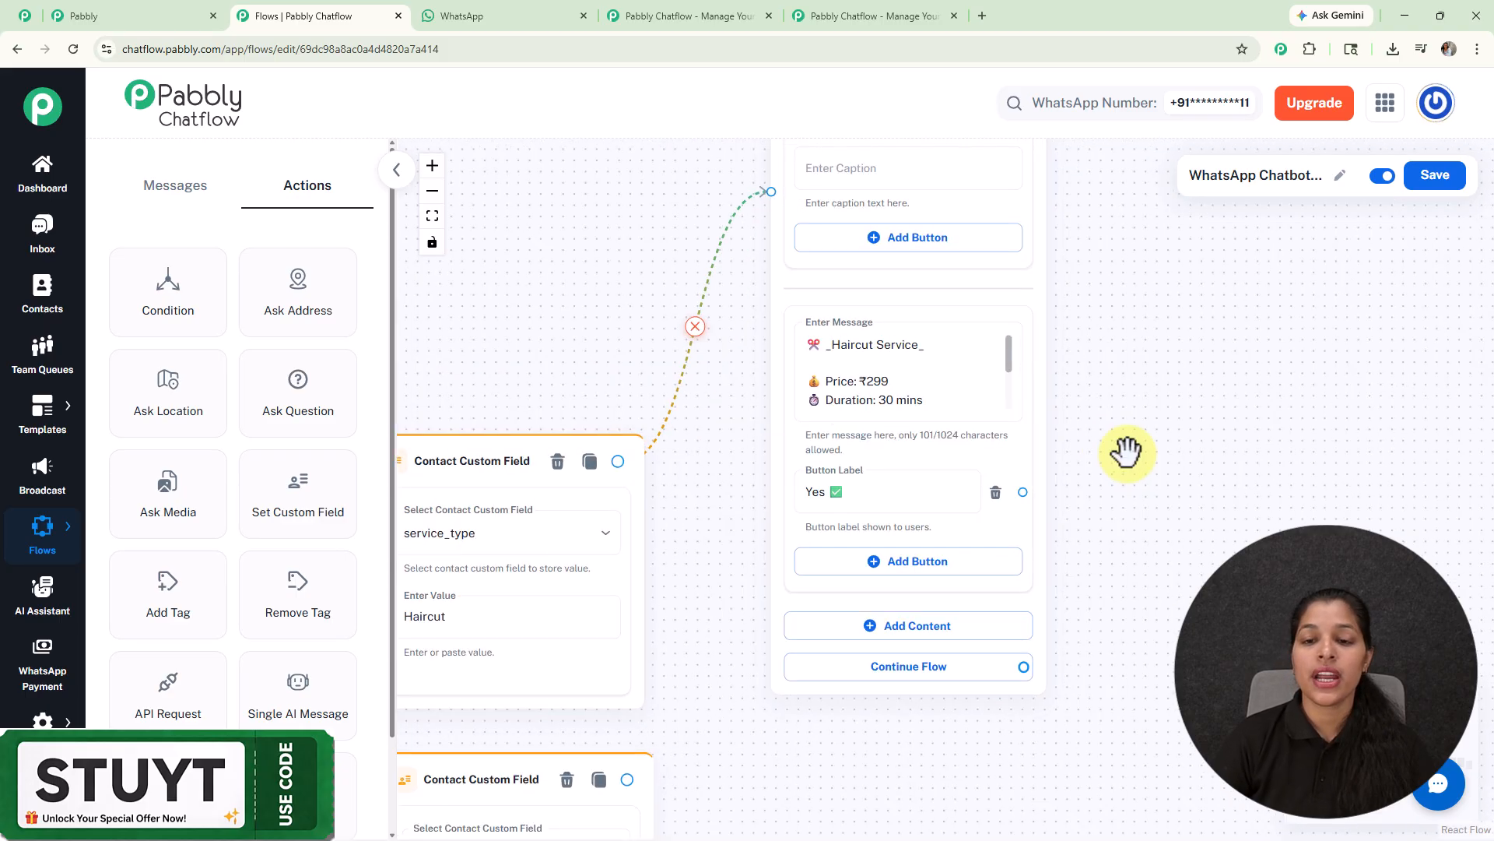
- Review the image and text messages set up for the haircut, facial and bridal package services
scroll(1128, 447, up, 2)
scroll(1110, 407, down, 3)
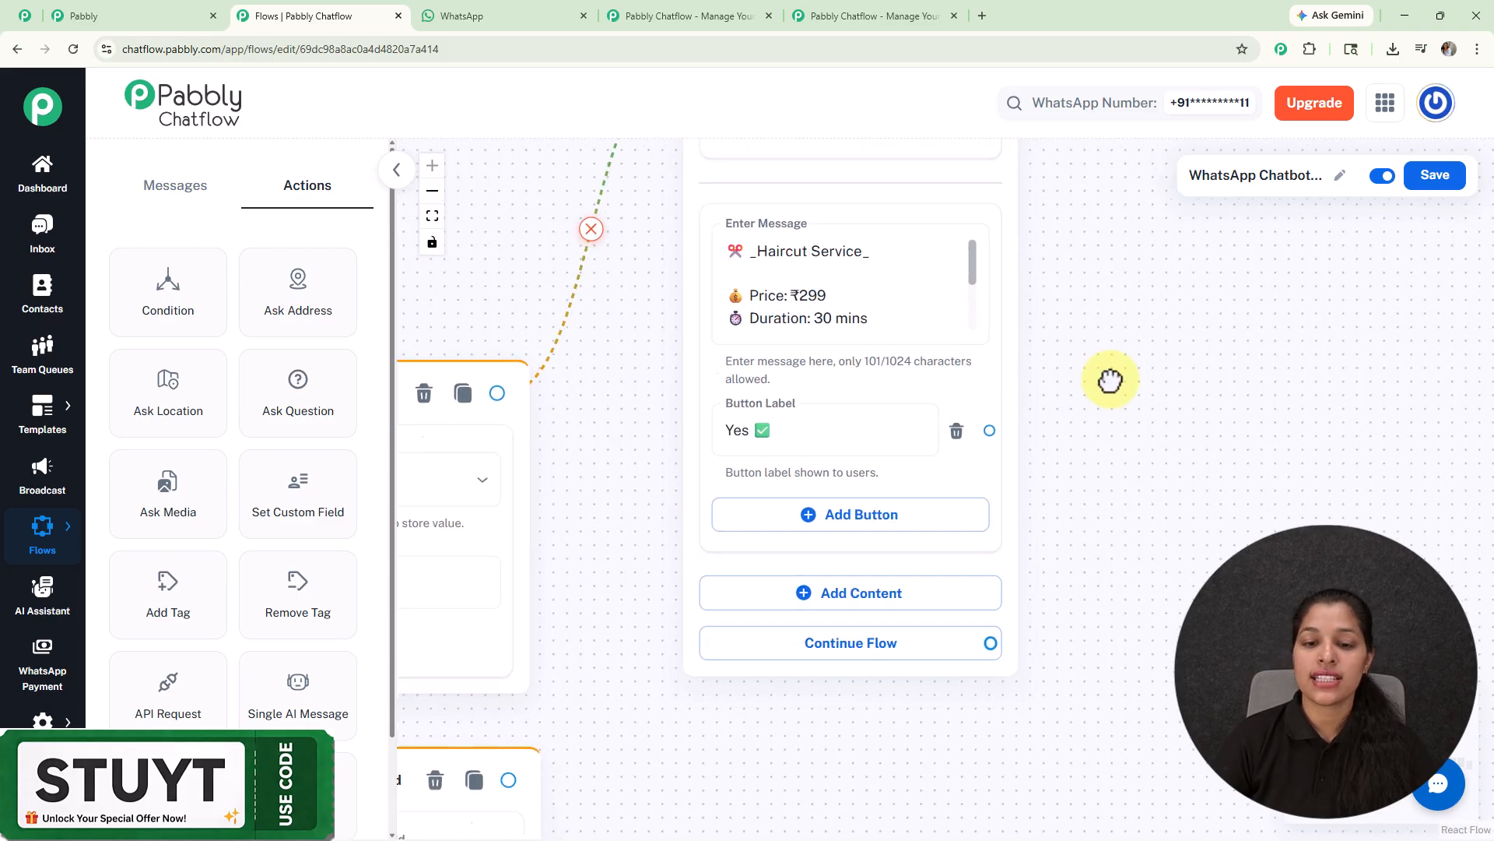
scroll(792, 437, down, 3)
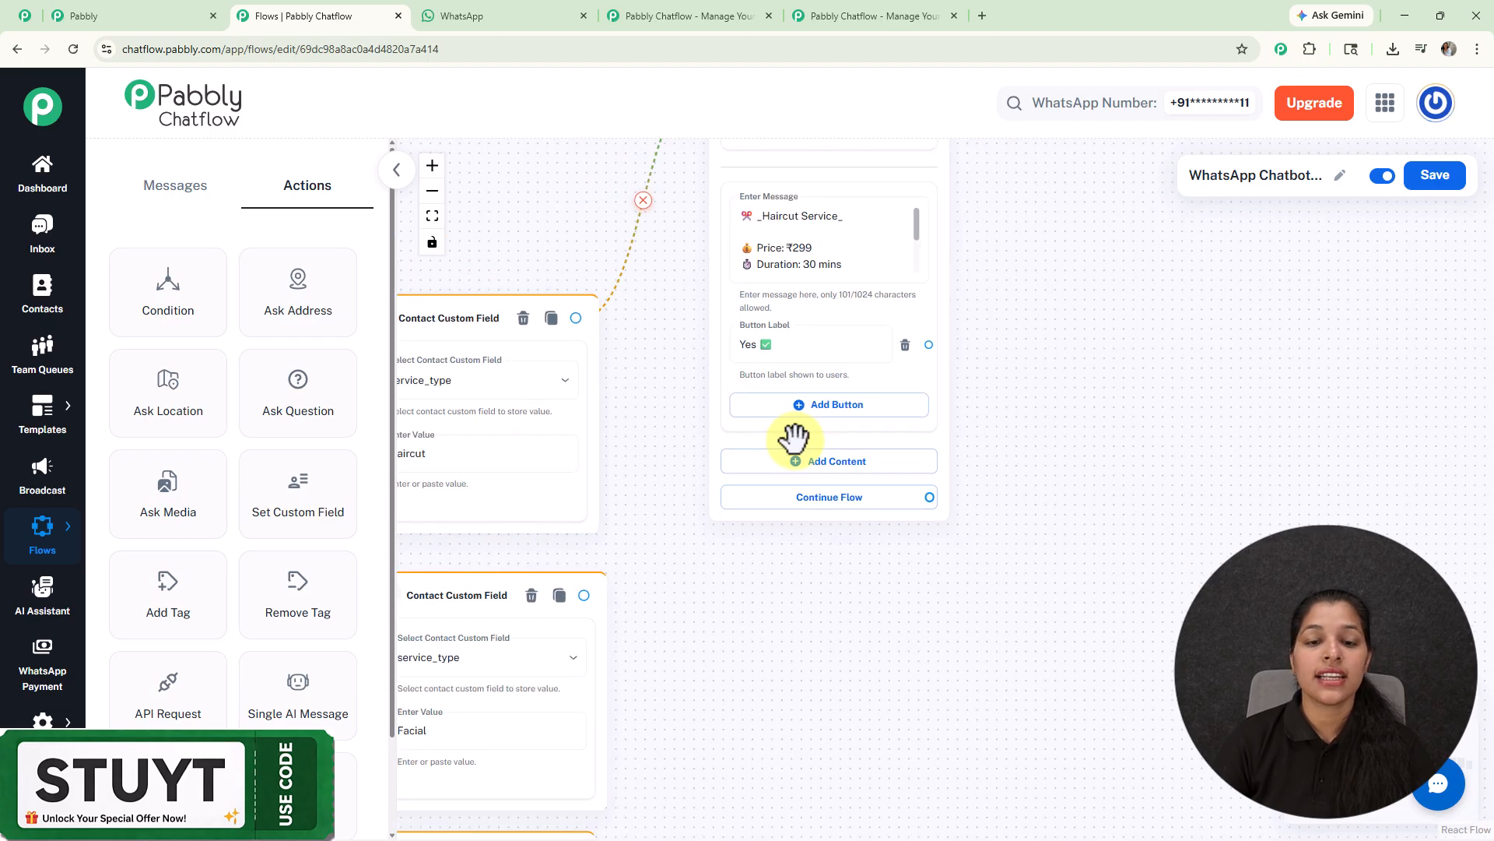
scroll(792, 437, down, 2)
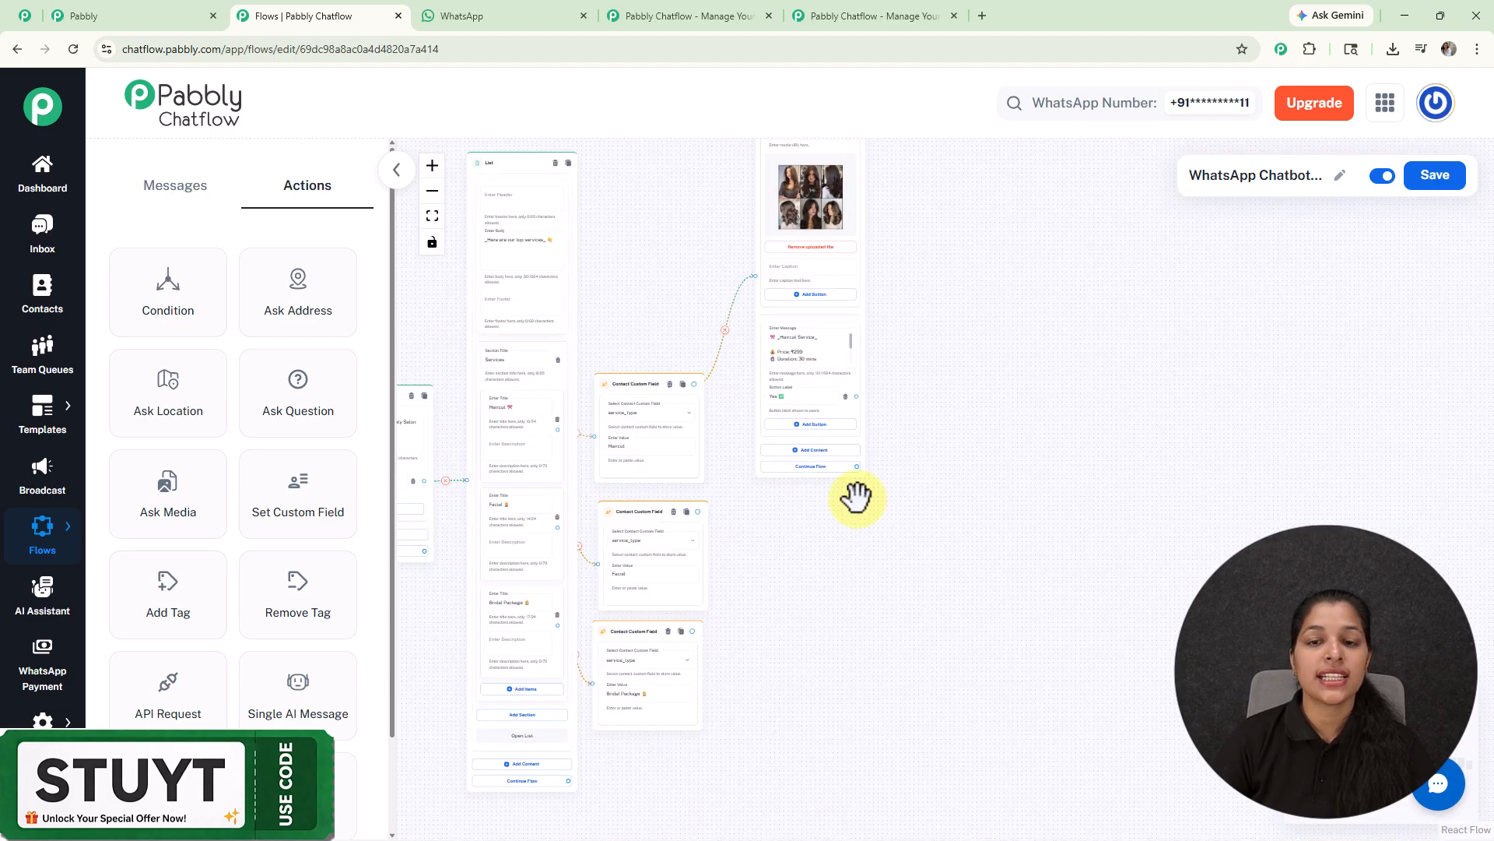
scroll(941, 510, down, 3)
scroll(940, 510, up, 5)
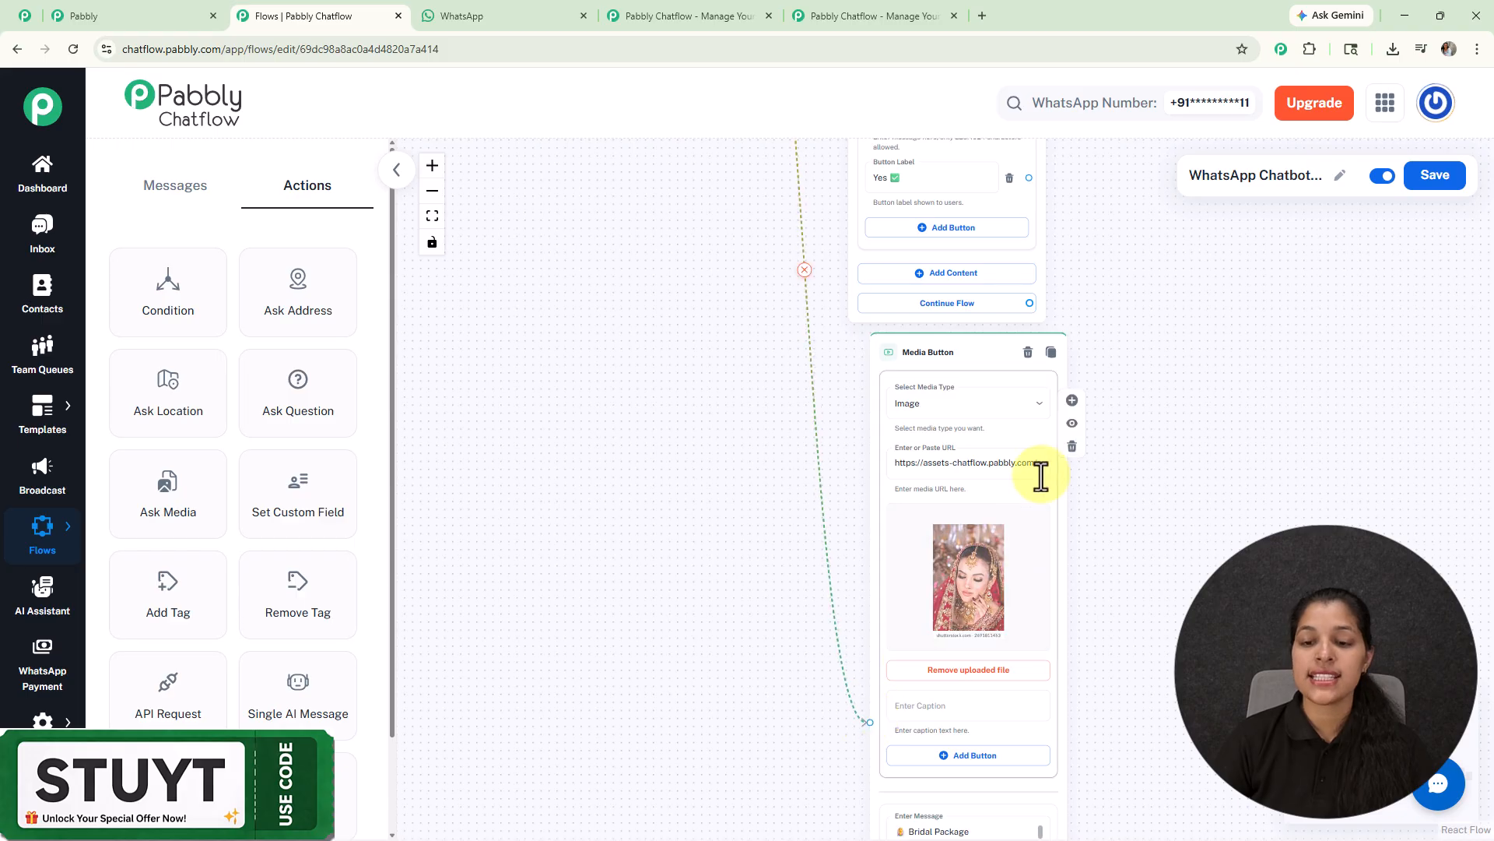
scroll(1121, 502, up, 2)
drag(1152, 361, 1118, 701)
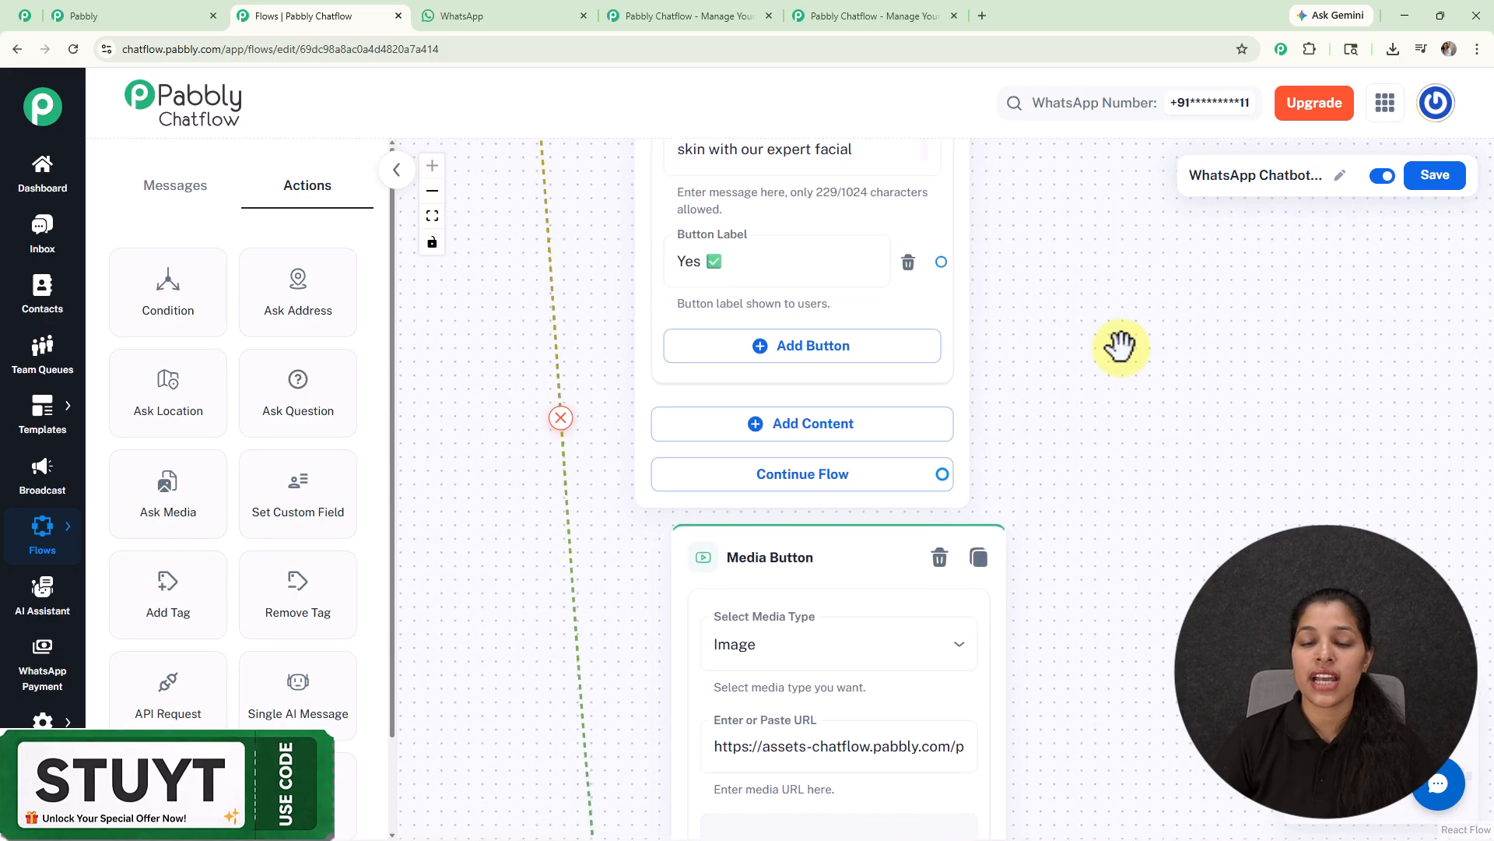
double_click(1201, 483)
scroll(1011, 311, down, 4)
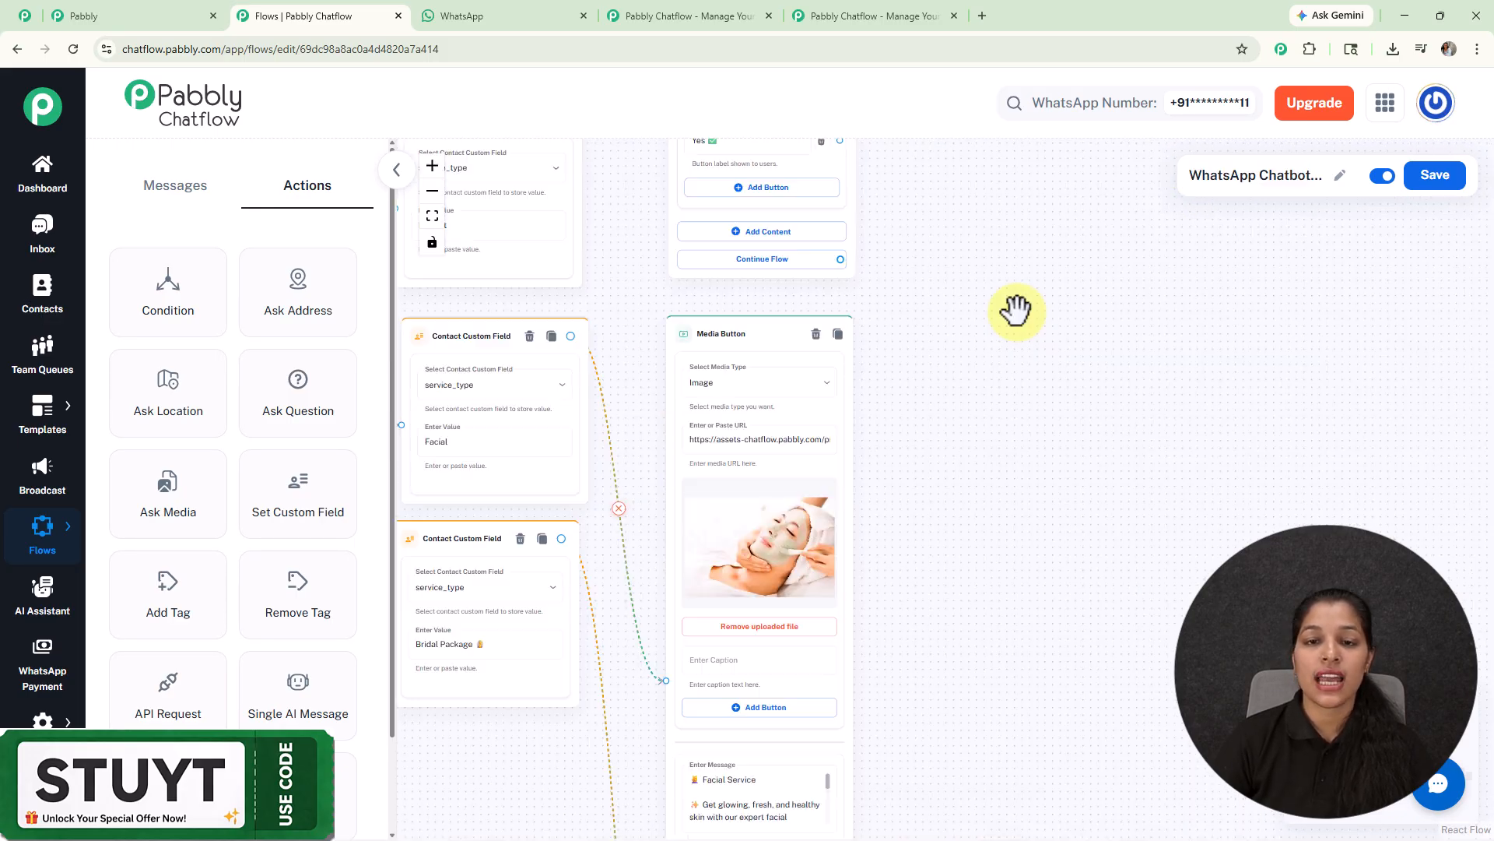
scroll(1014, 310, up, 4)
drag(957, 261, 1001, 454)
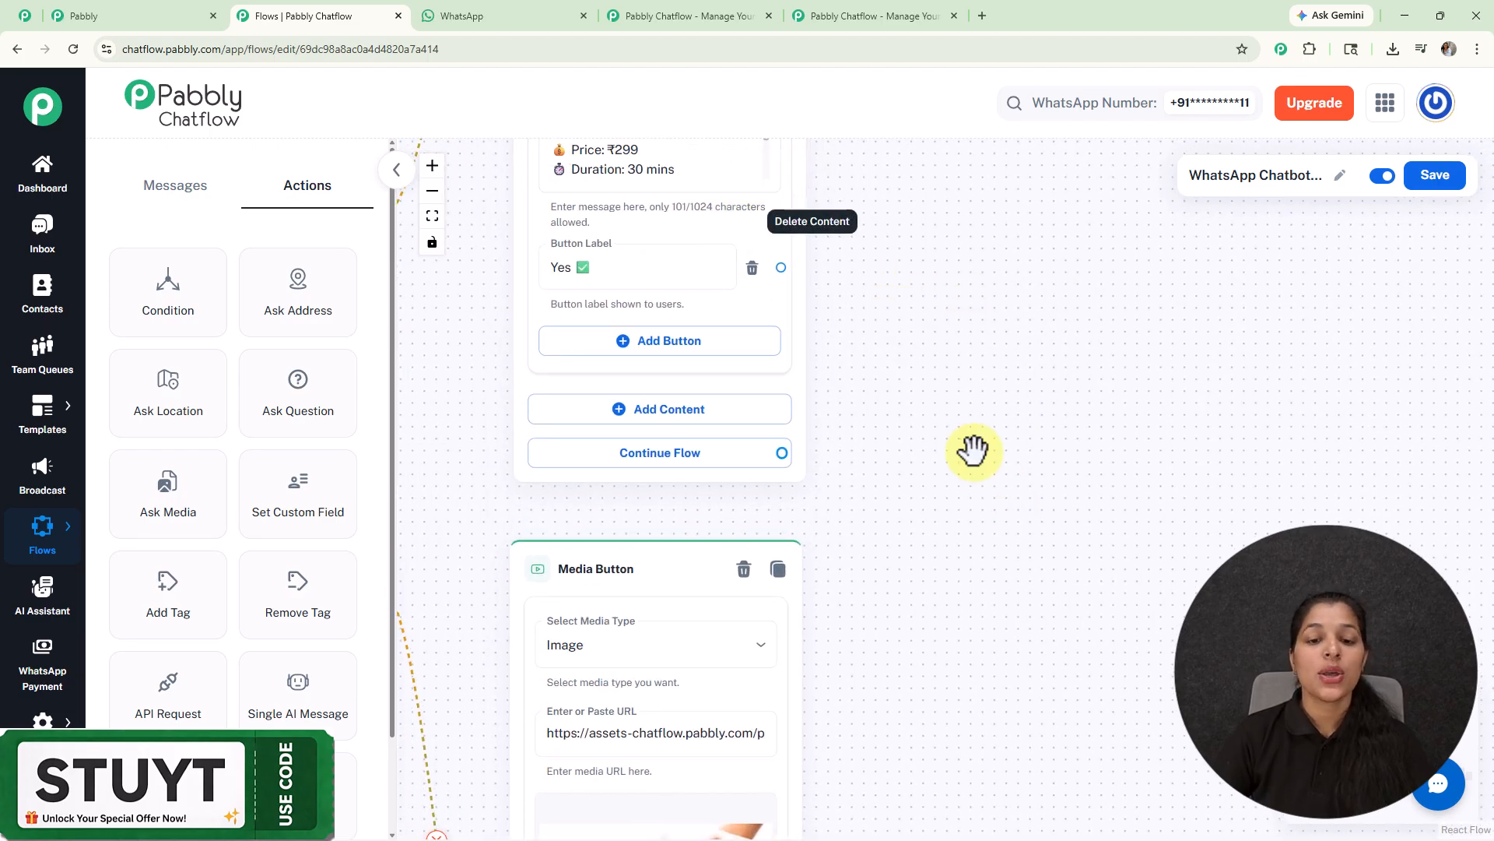
- Add an Ask Question action and connect the Yes buttons of the haircut, facial and bridal package messages to it
scroll(985, 326, down, 5)
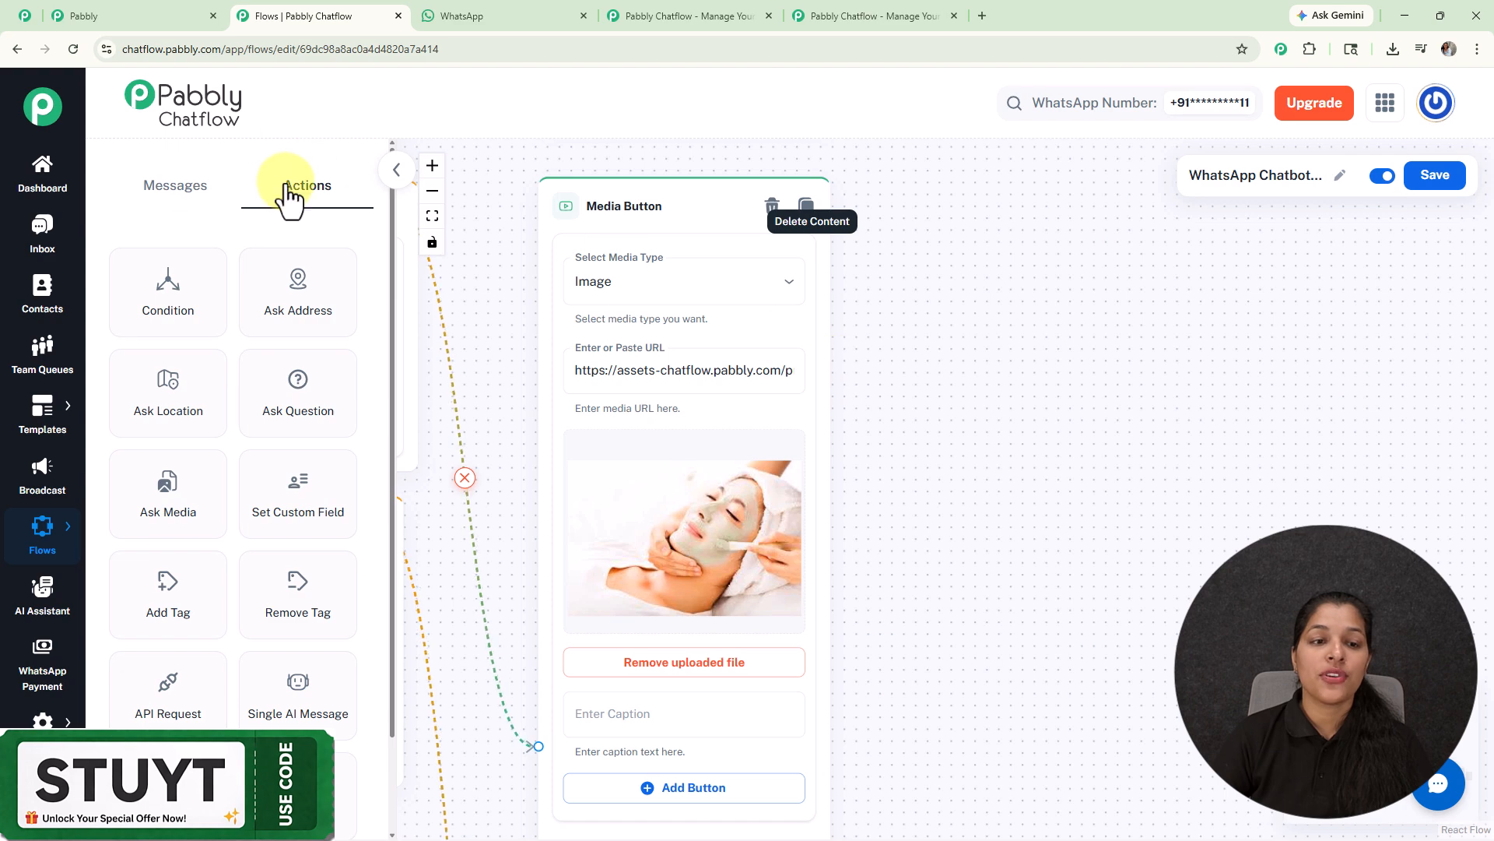
drag(296, 416, 988, 398)
scroll(953, 341, down, 3)
drag(1032, 299, 958, 404)
drag(795, 197, 894, 312)
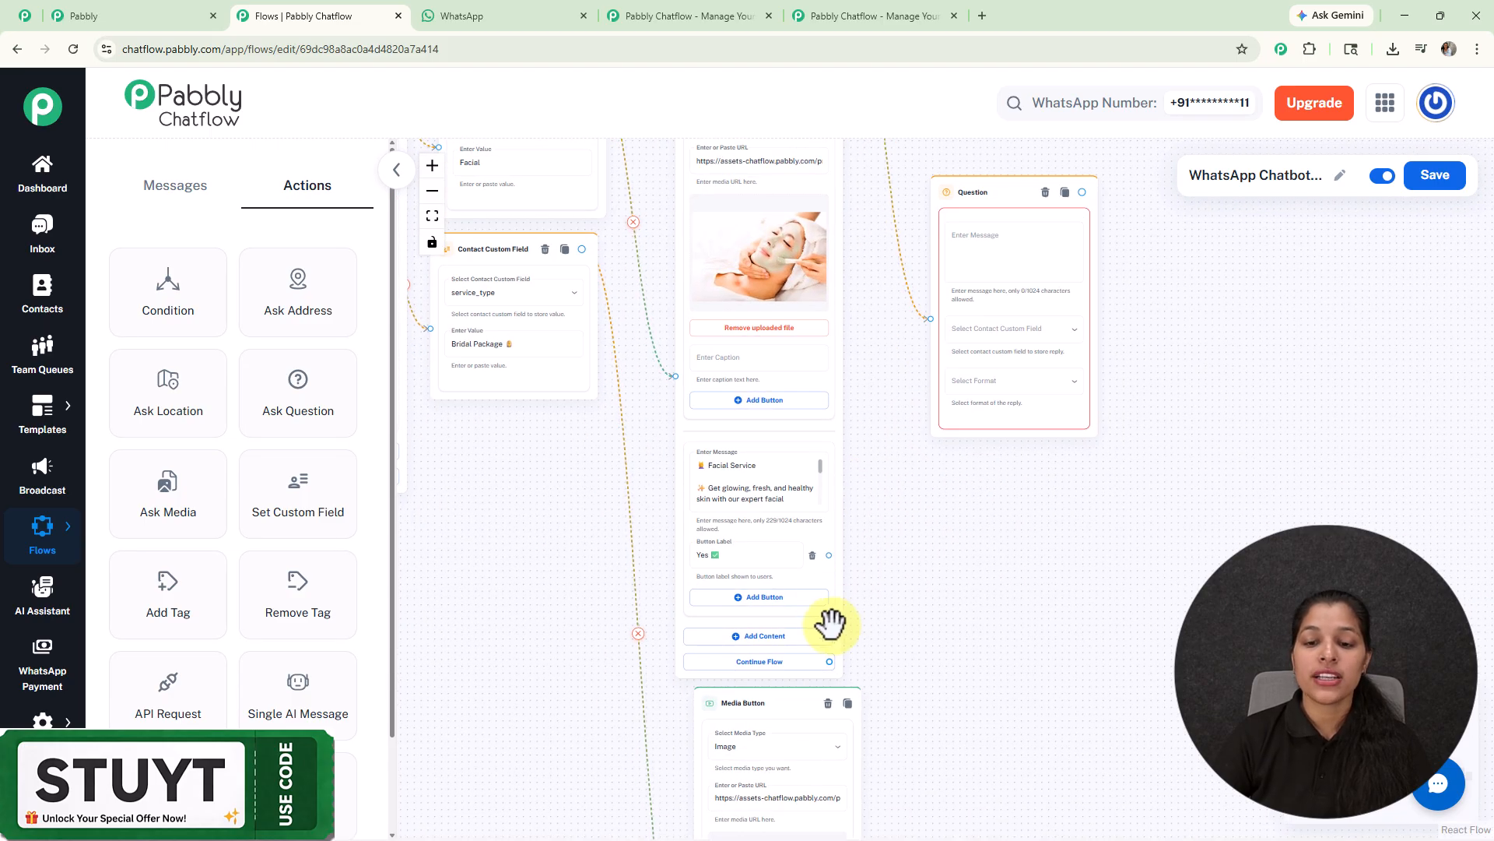
drag(827, 557, 938, 306)
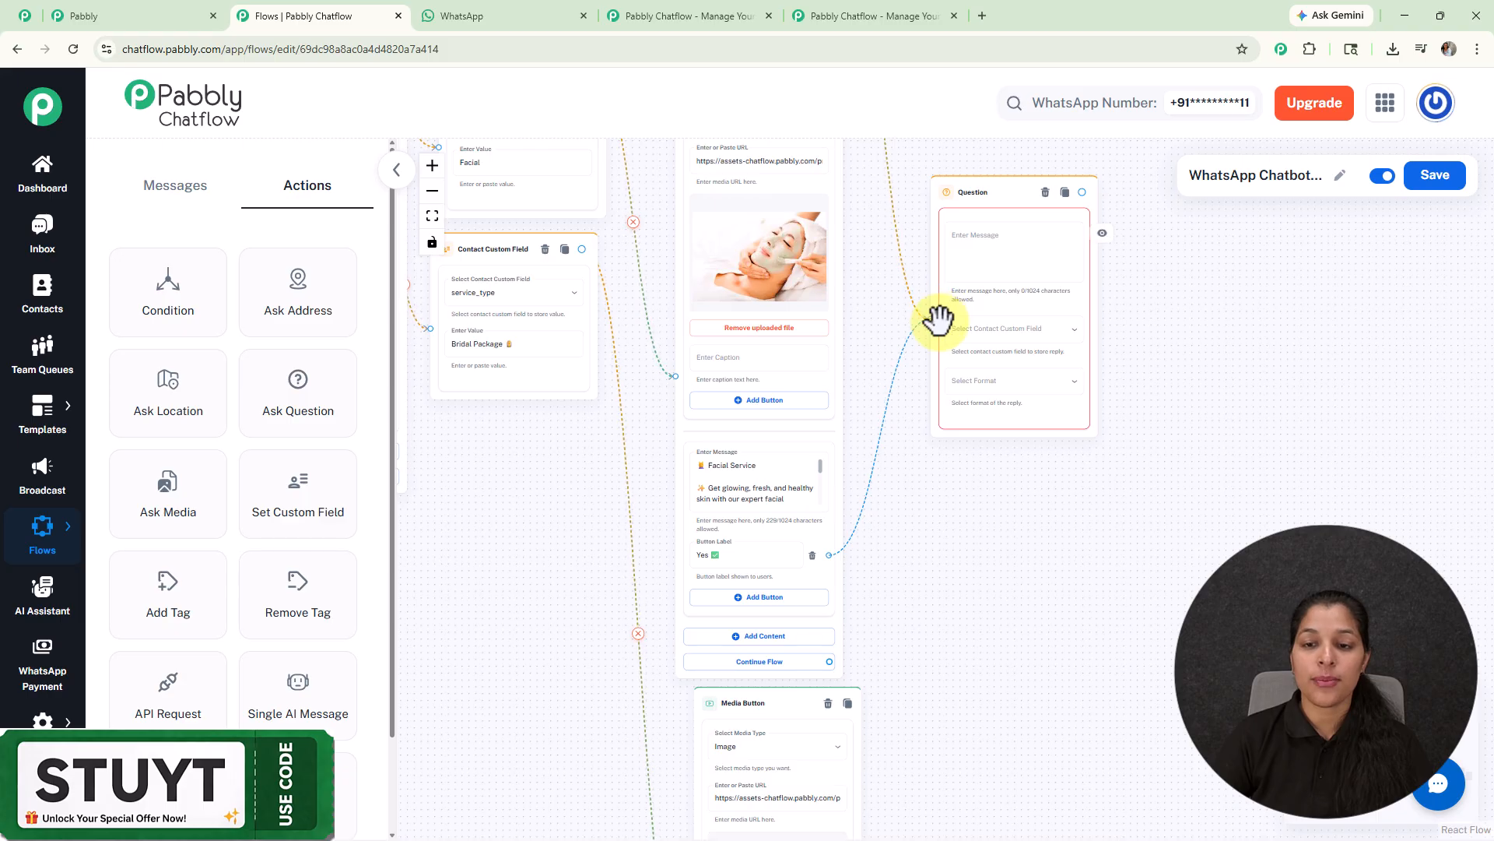
drag(932, 690, 904, 324)
drag(899, 736, 881, 574)
- Make the question ask "Great! Let's book your appointment 😊 Please enter your name:", storing the reply in FullName with format Any
scroll(998, 351, up, 4)
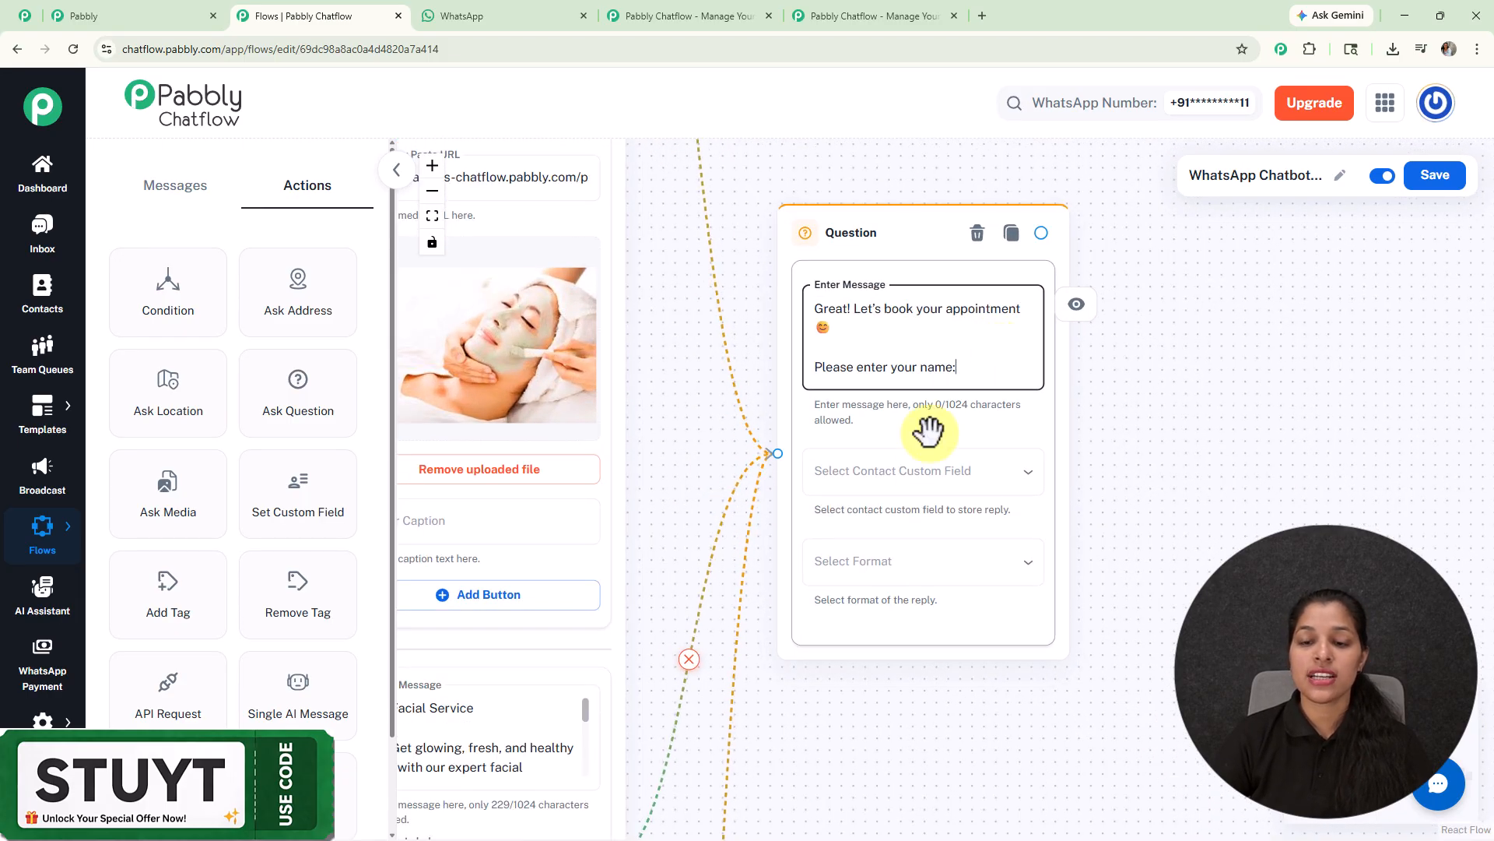
click(930, 484)
scroll(926, 487, down, 10)
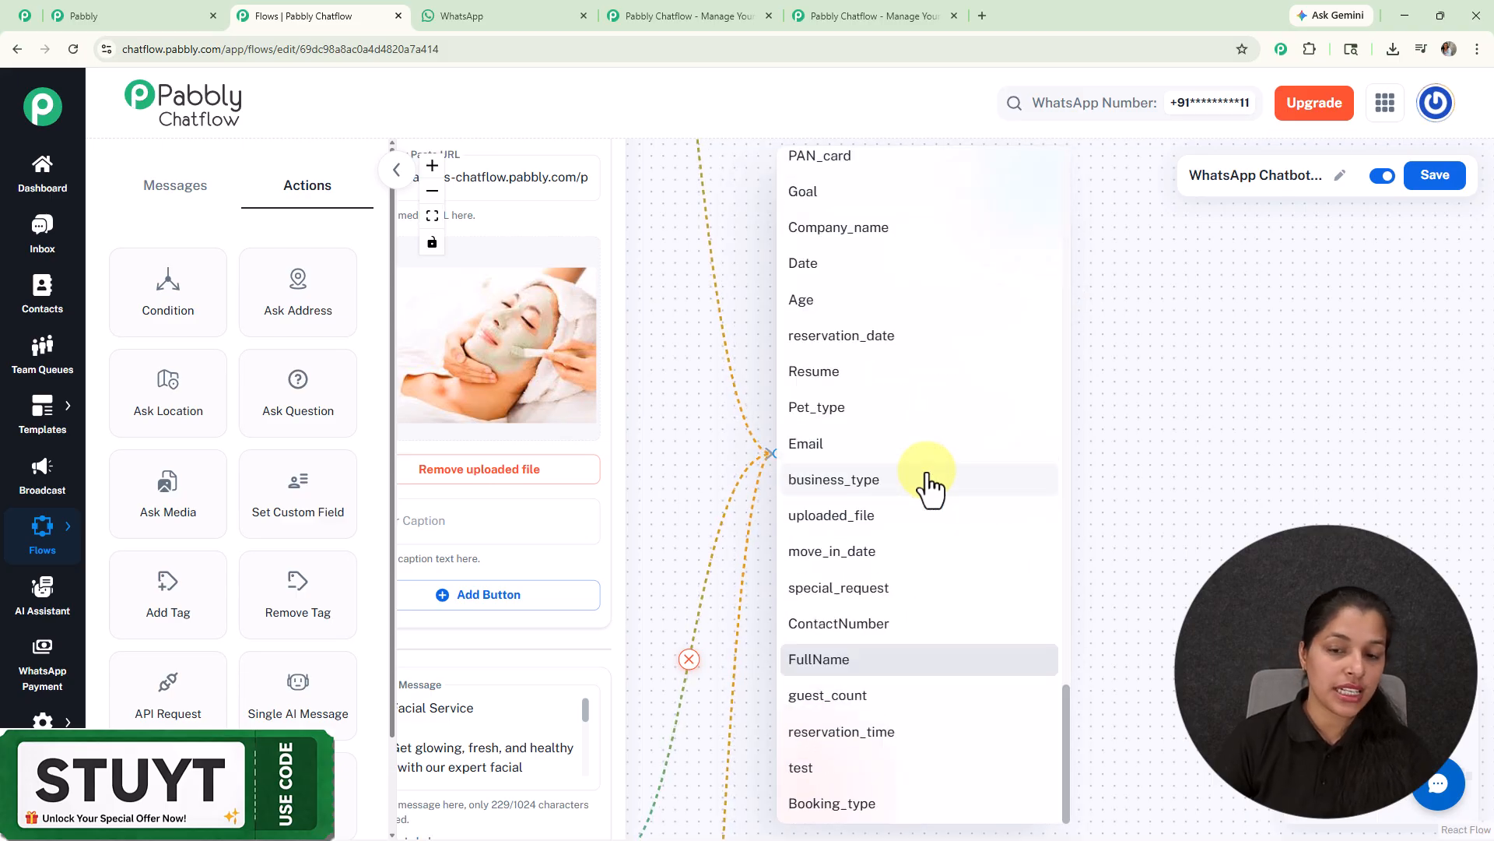
click(815, 668)
click(831, 575)
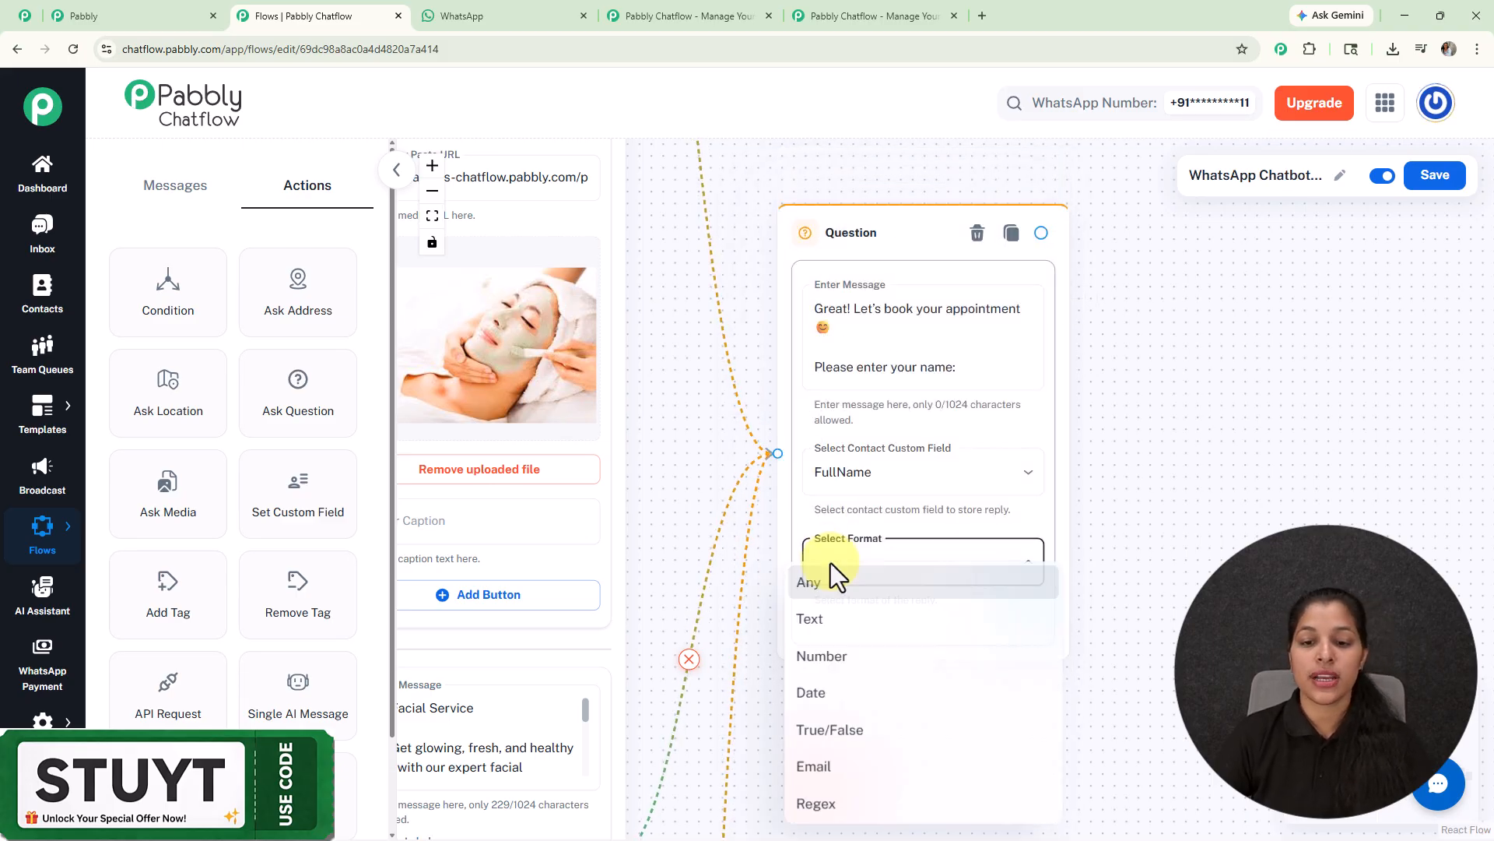
click(813, 590)
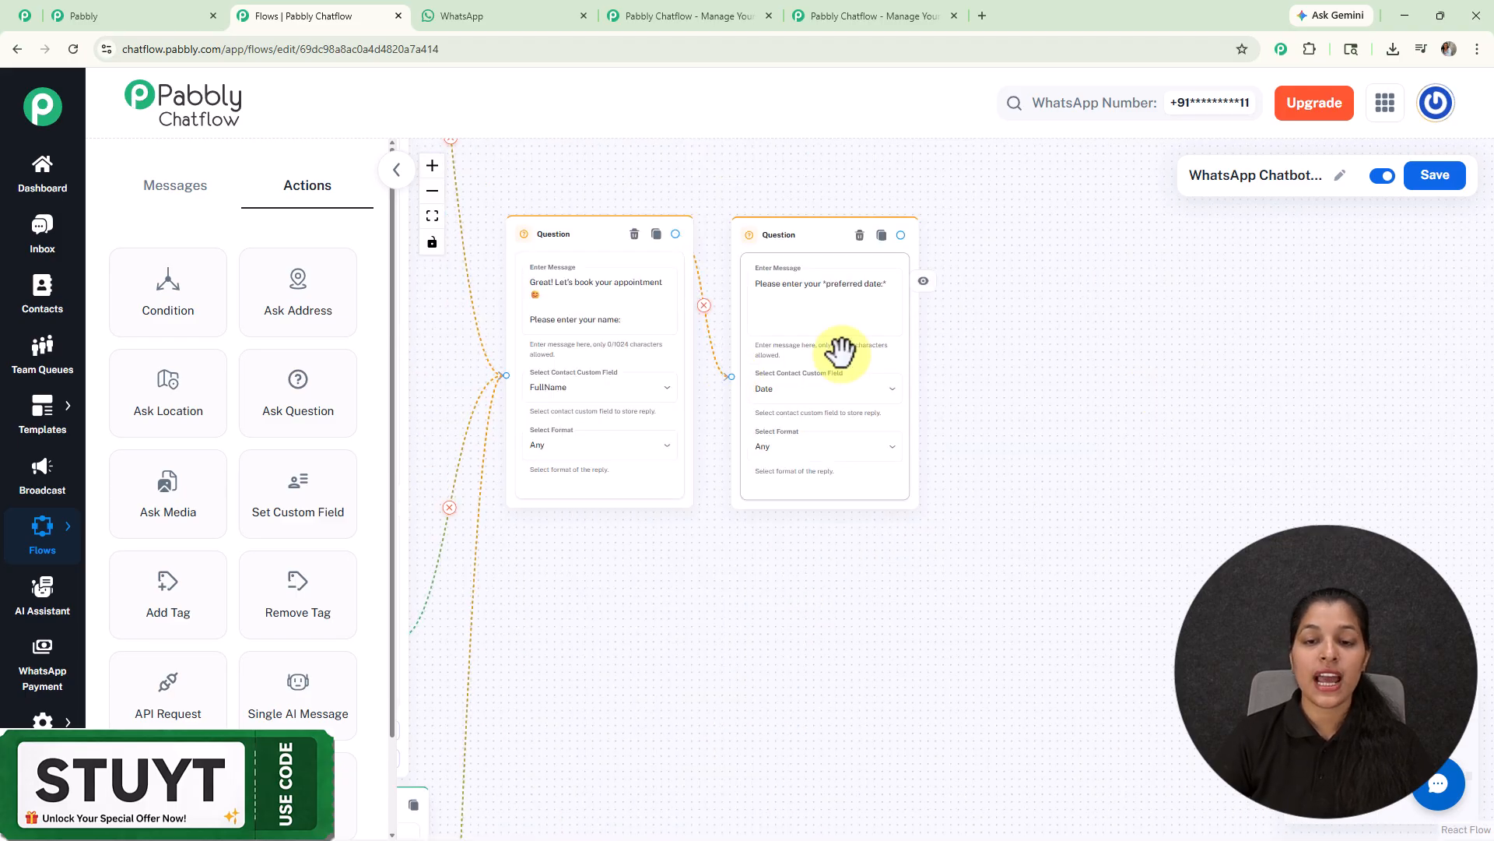
- Add a Text Button message linked to the output of the preferred date question
scroll(840, 351, up, 3)
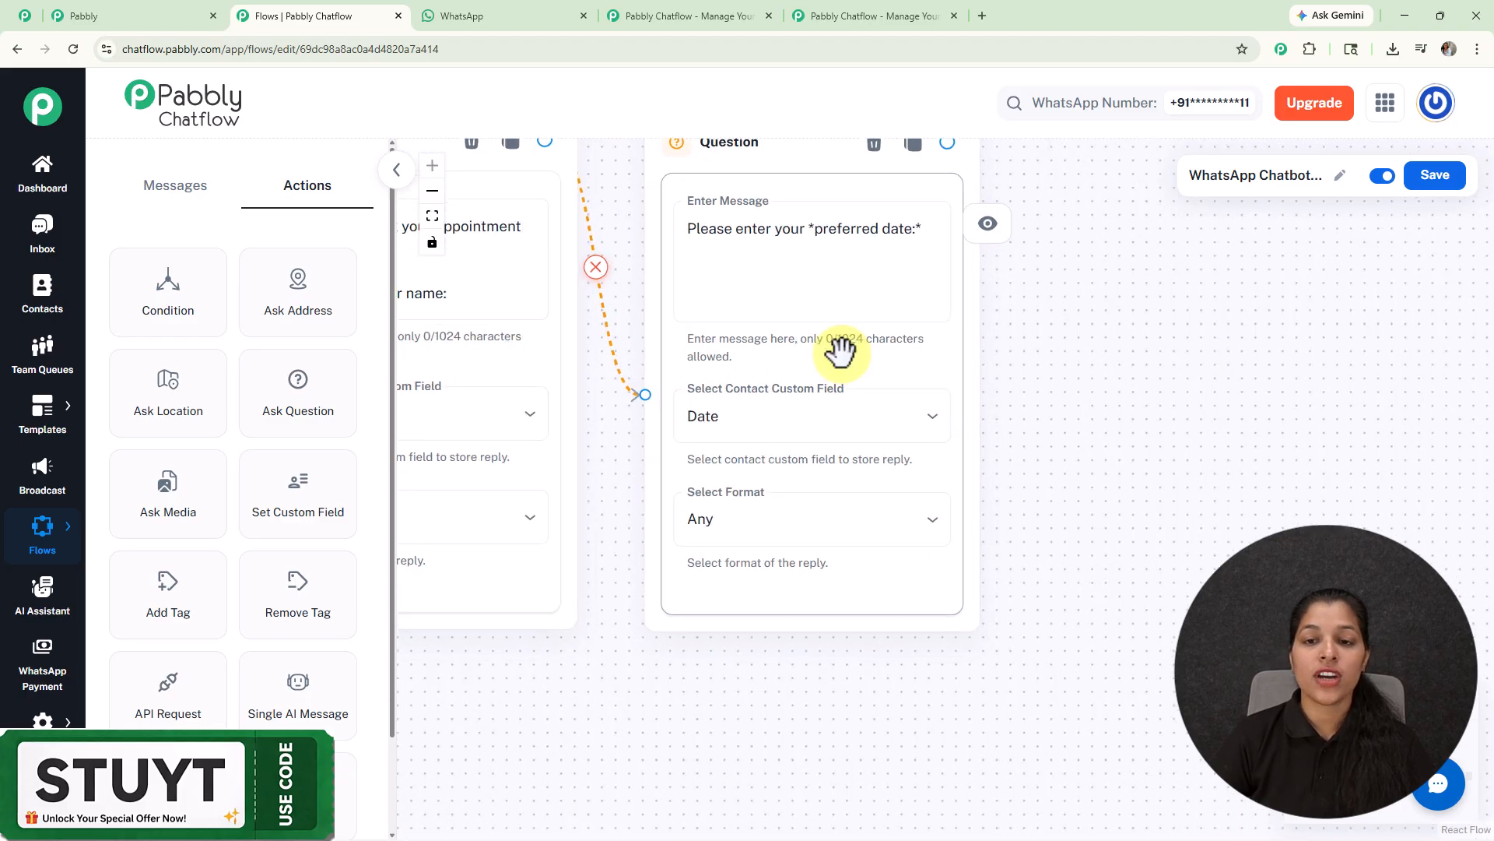
scroll(841, 352, down, 3)
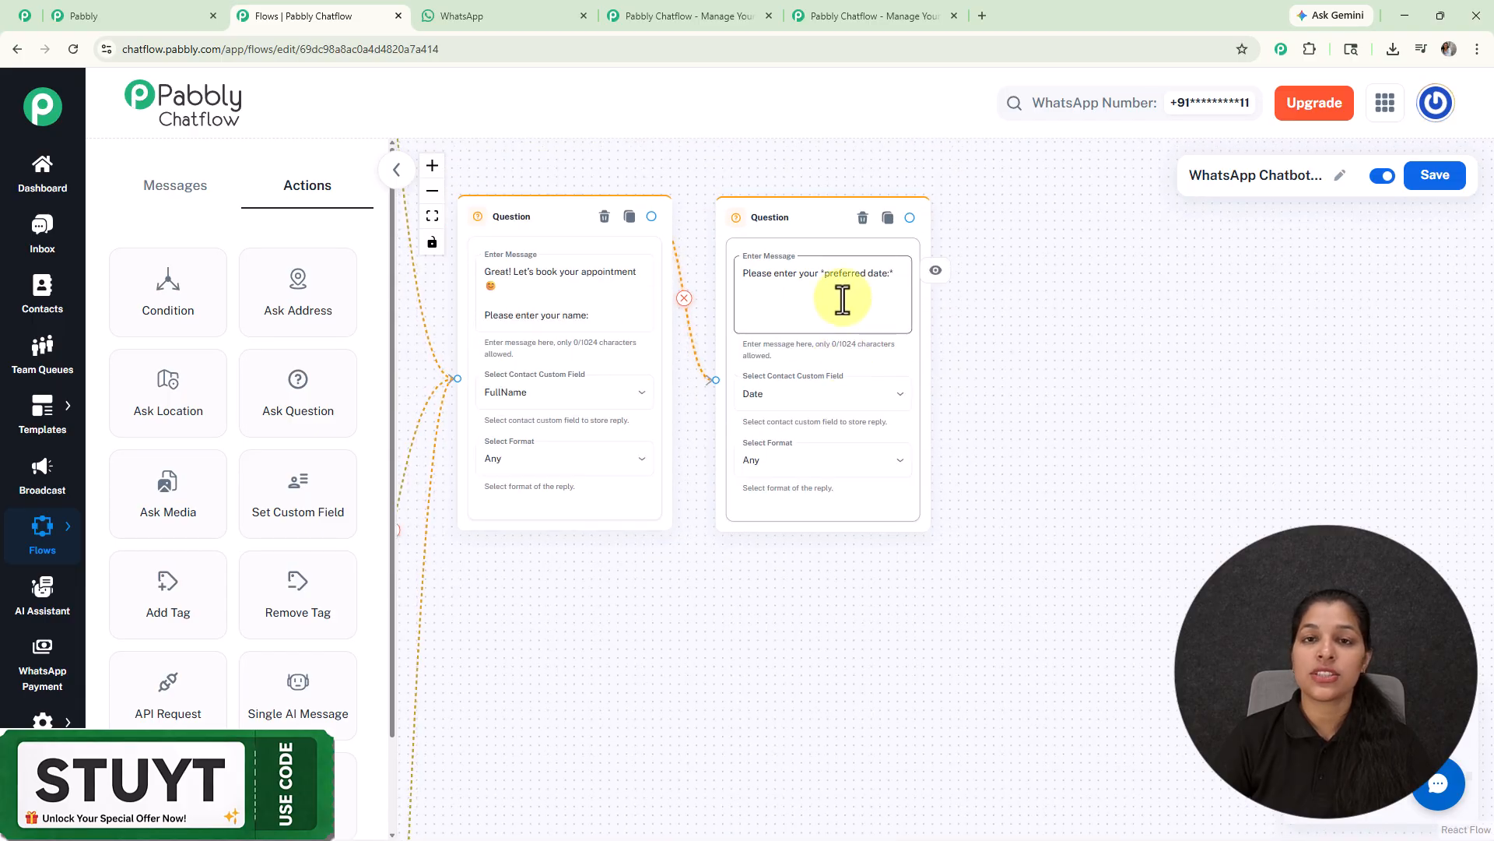
drag(910, 218, 1044, 343)
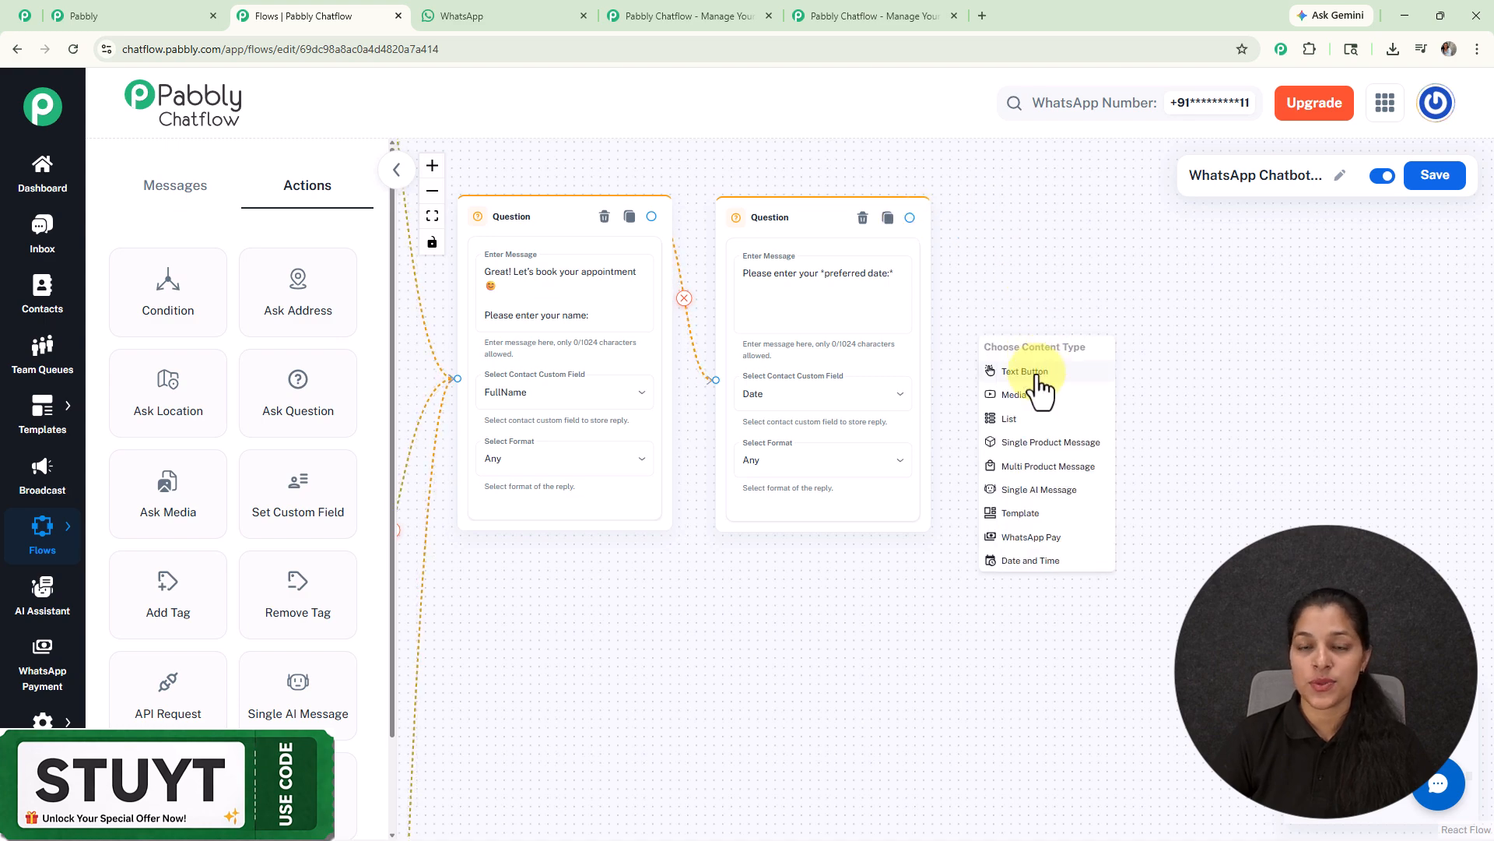
click(1036, 373)
- Look over the complete chatbot flow and save it
scroll(761, 490, up, 2)
scroll(761, 490, down, 8)
drag(680, 360, 1002, 352)
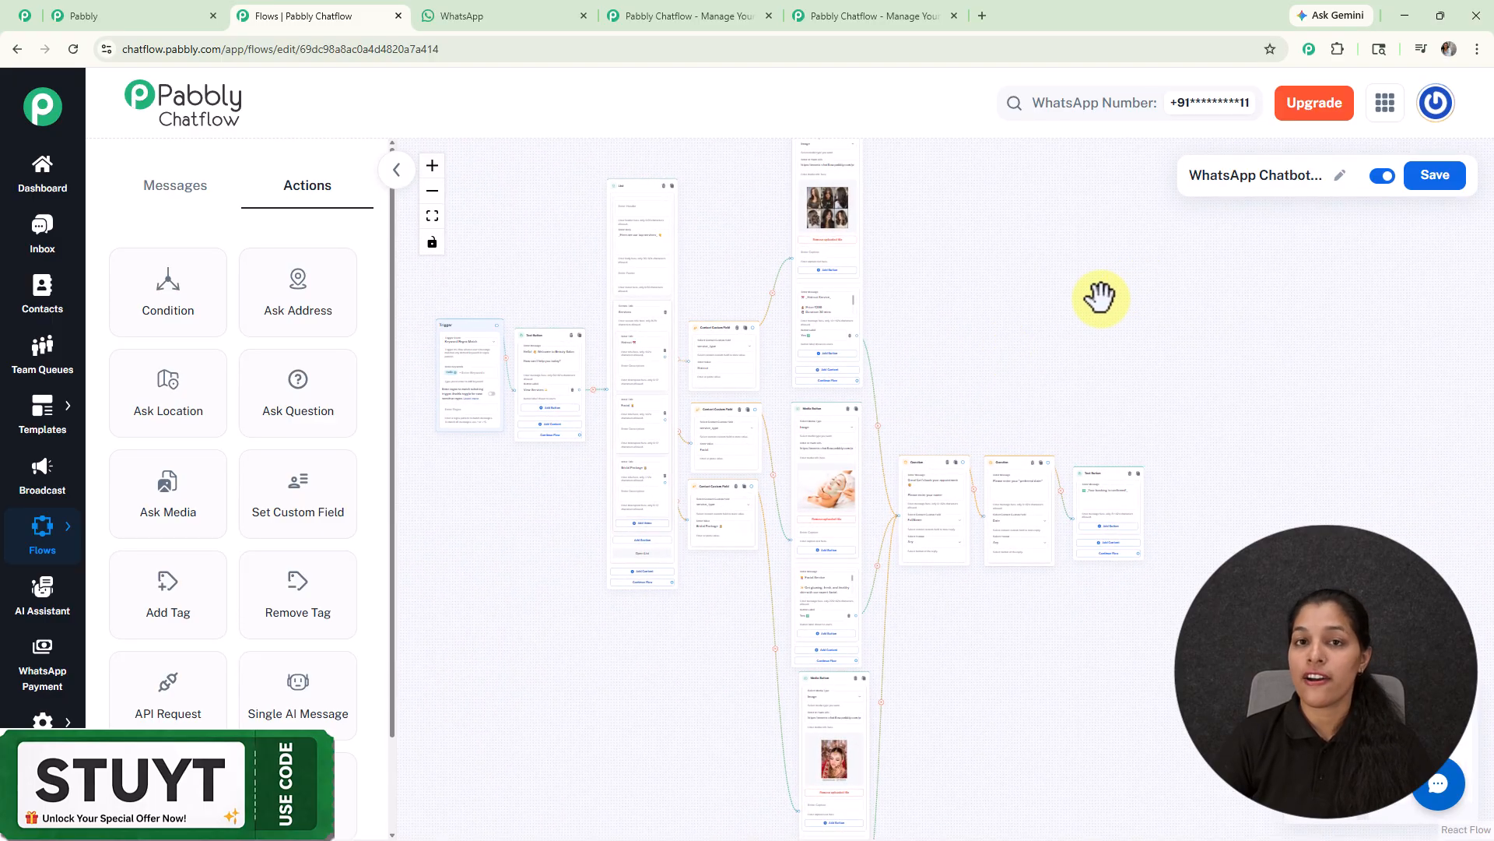
click(1436, 184)
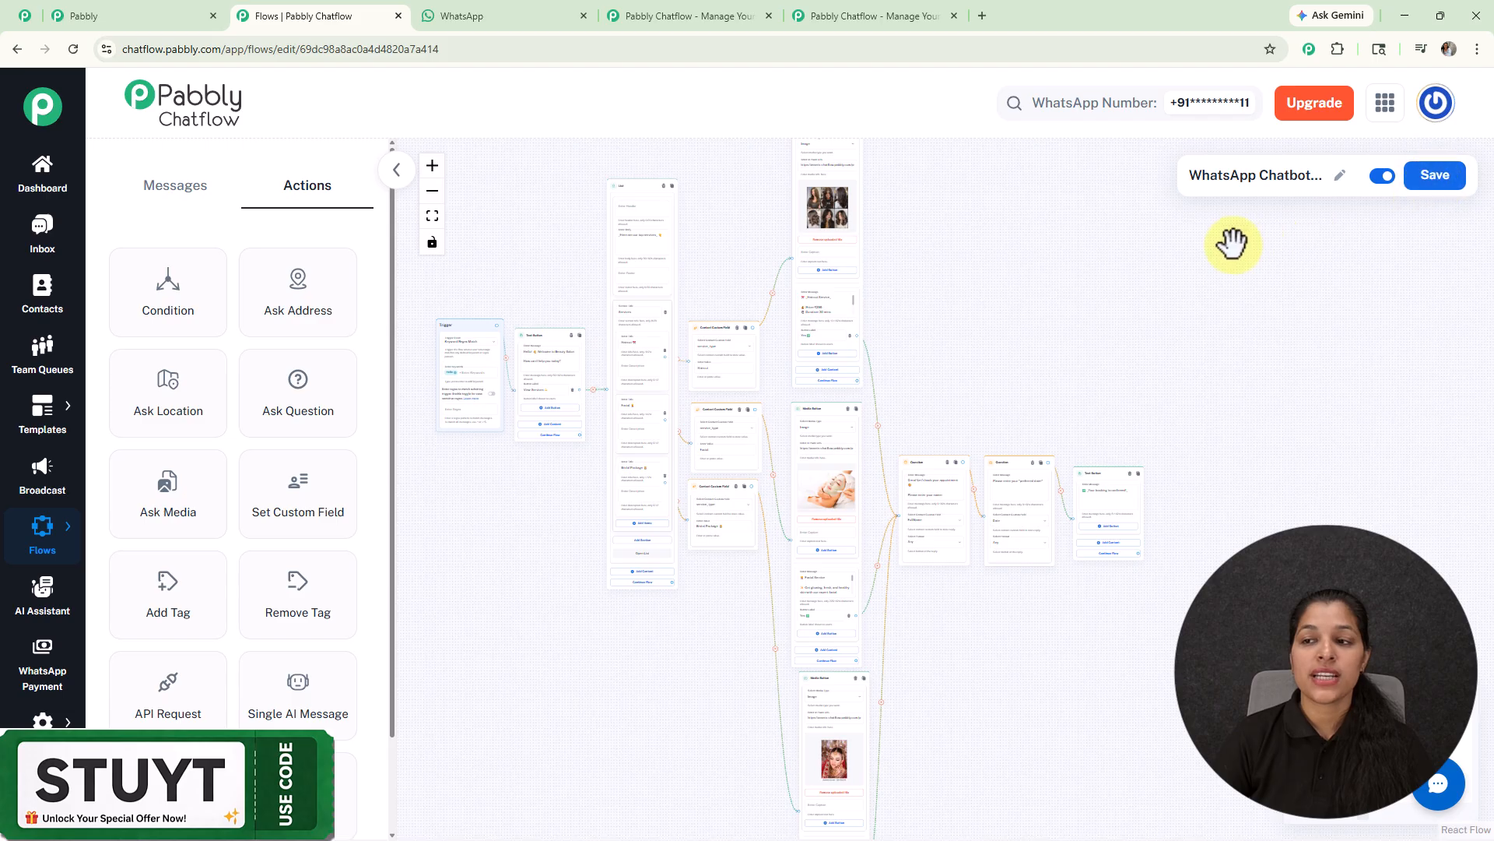